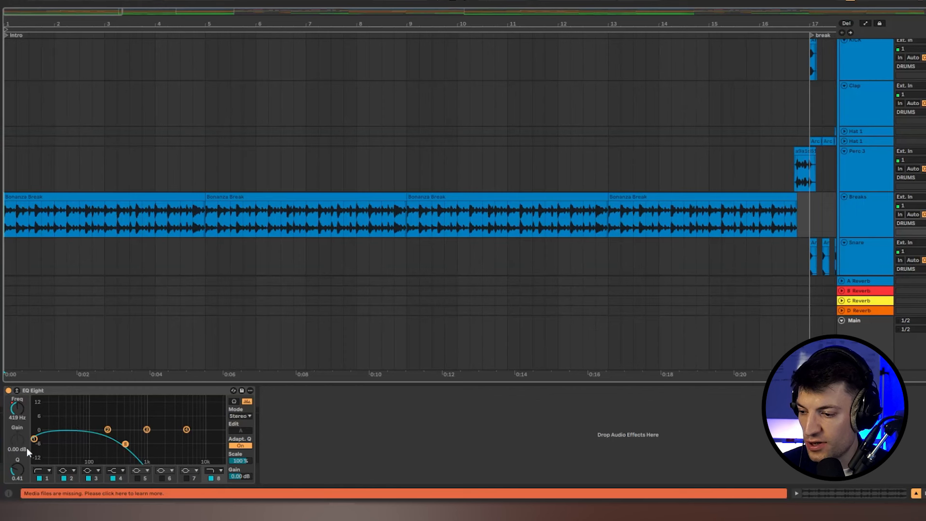
Show the EQ Eight frequency automation on the Breaks track, play parts of the intro to hear the filter sweep, and hide the automation.
right_click(21, 416)
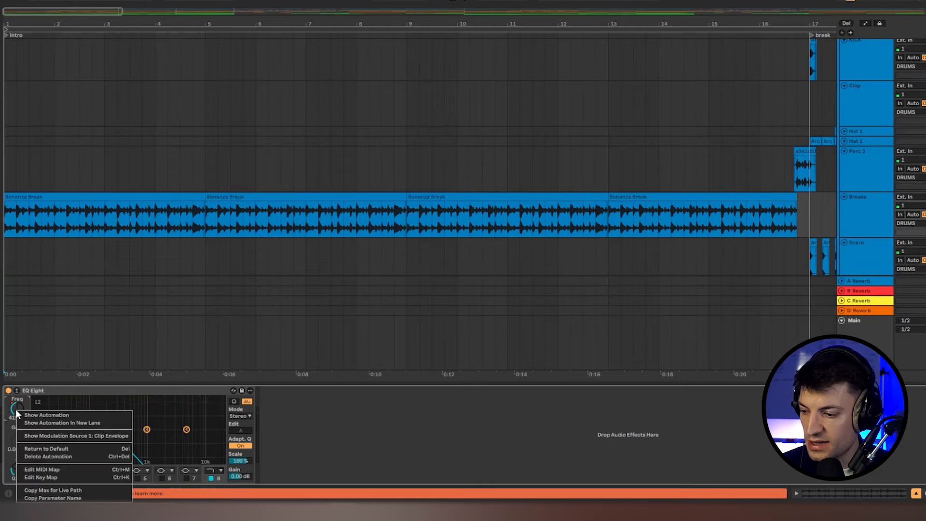
click(41, 414)
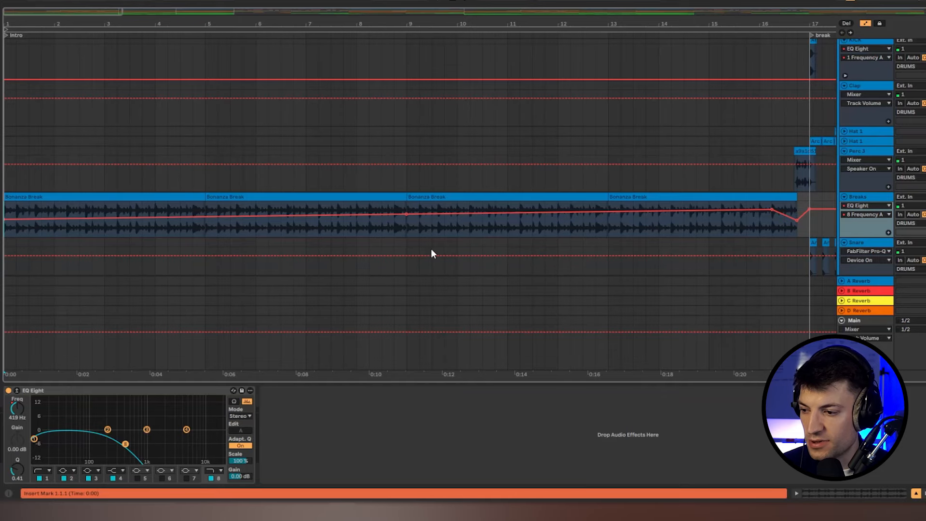
key(space)
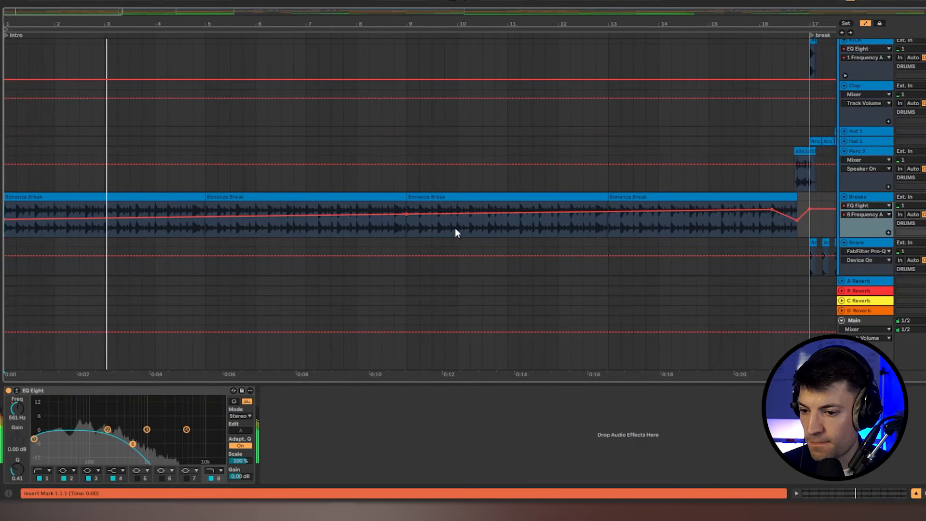
key(space)
click(608, 230)
key(space)
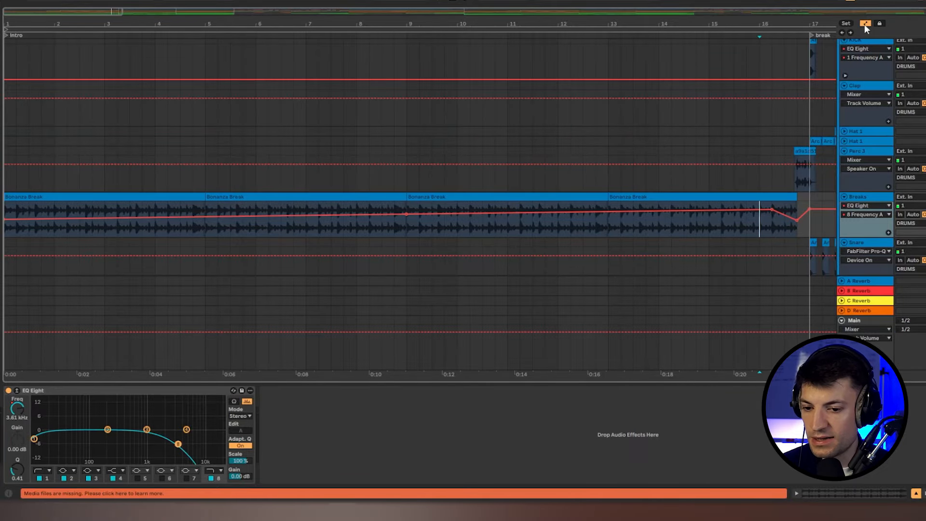
click(865, 23)
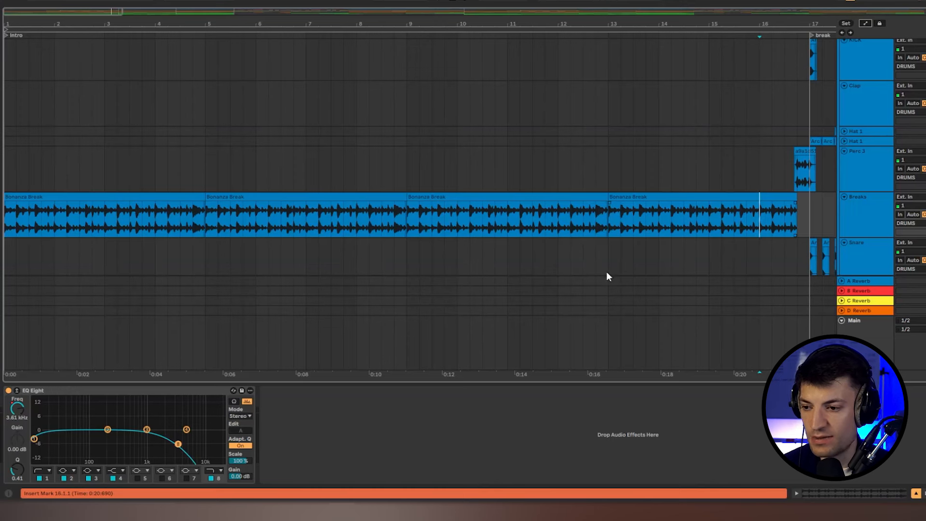
Trim the Perc 3 clip at the end of the intro so that it ends at bar 17, where the break starts.
click(795, 178)
click(797, 181)
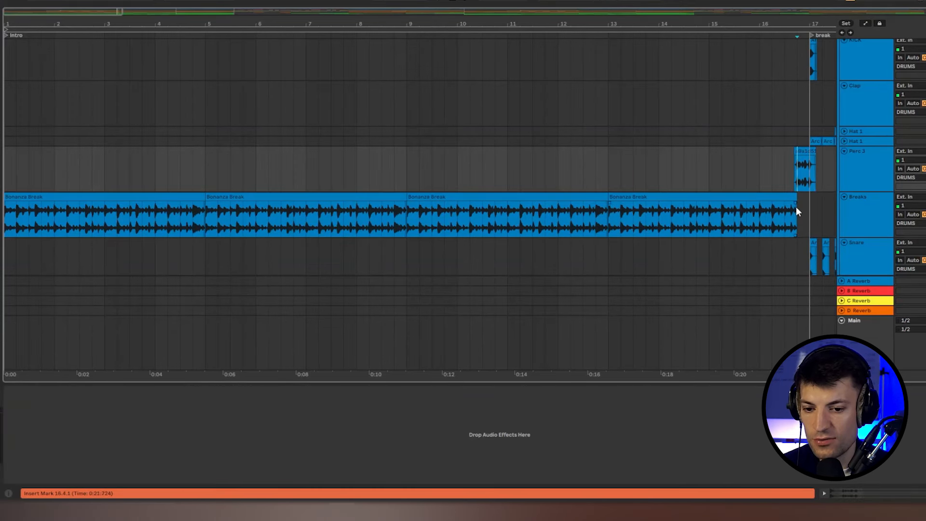
drag(795, 176, 810, 176)
click(796, 175)
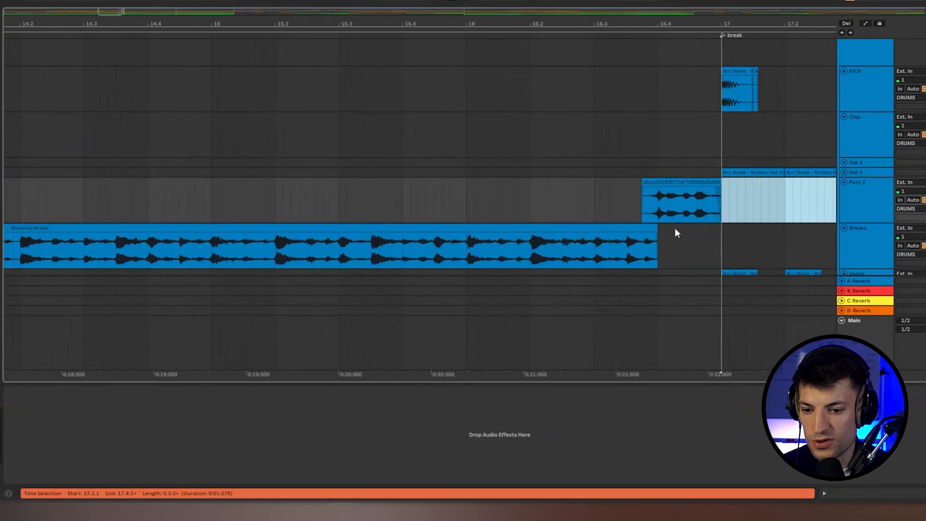
Play the transition into the break from 16.3.3 to hear the Perc 3 clip.
click(652, 227)
click(656, 205)
click(635, 204)
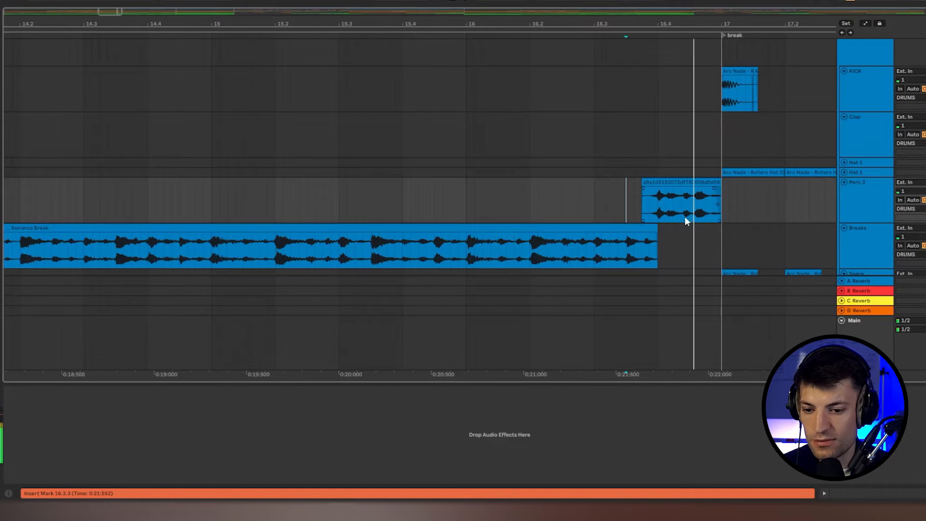
Open the first kick clip of the break section, at bar 17, to examine its sample.
click(722, 141)
scroll(710, 157, down, 5)
scroll(708, 151, right, 8)
click(247, 96)
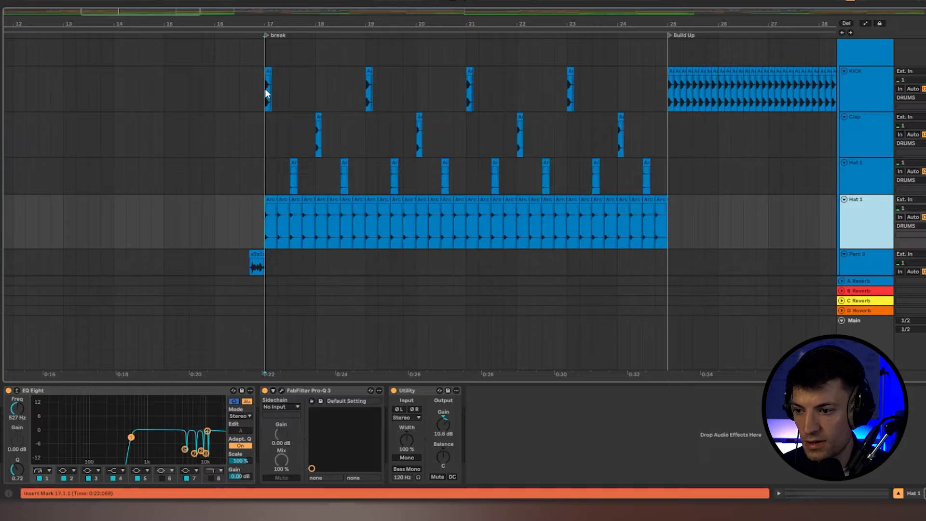
click(265, 89)
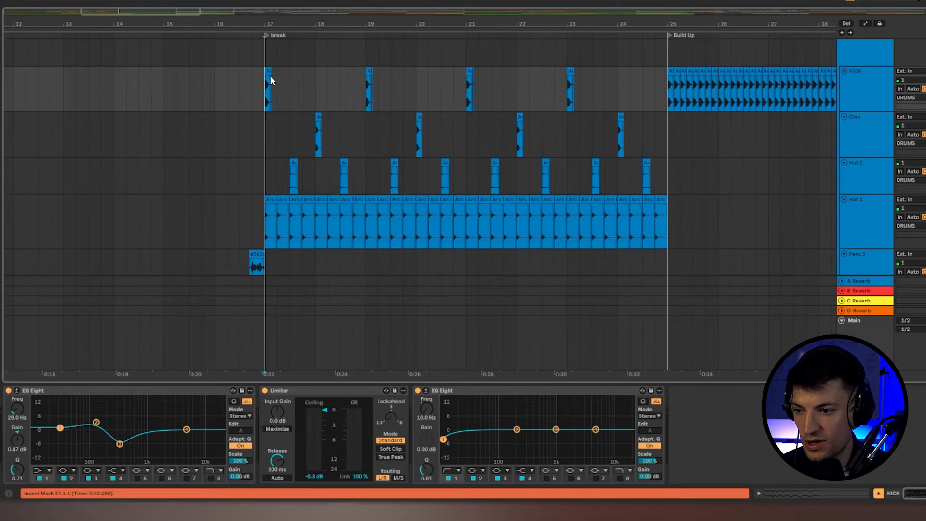
click(268, 71)
double_click(269, 97)
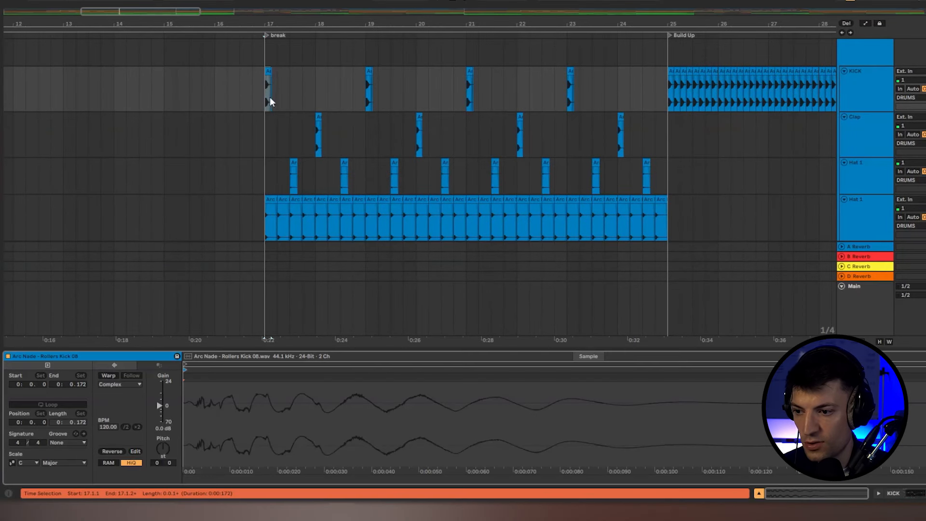
Play the break from bar 17 to listen to the kick pattern.
click(429, 90)
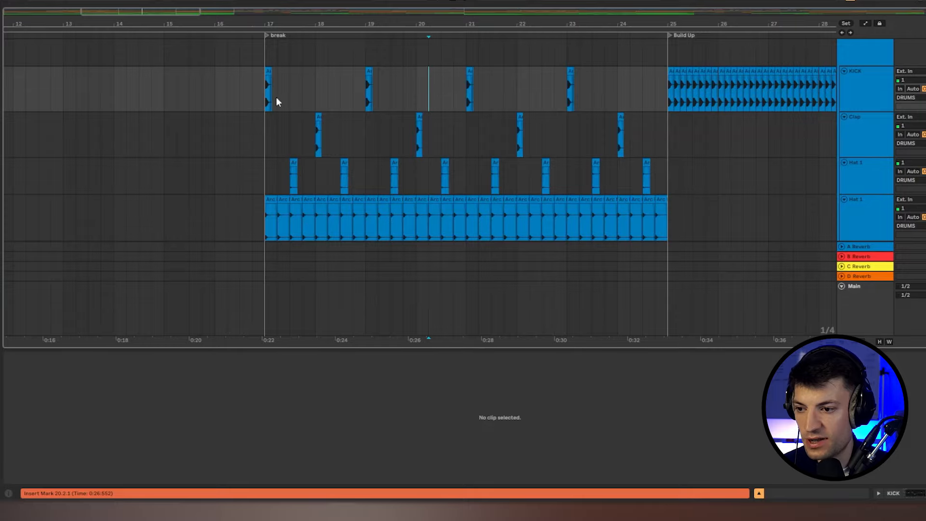
click(267, 96)
key(space)
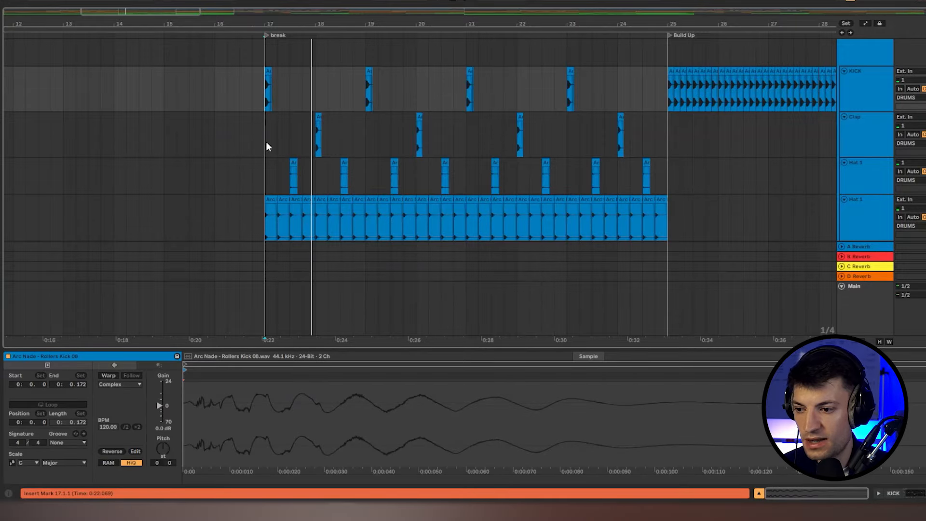
Inspect the first clap clip of the break and the effects chain on the Clap track.
click(322, 122)
click(319, 117)
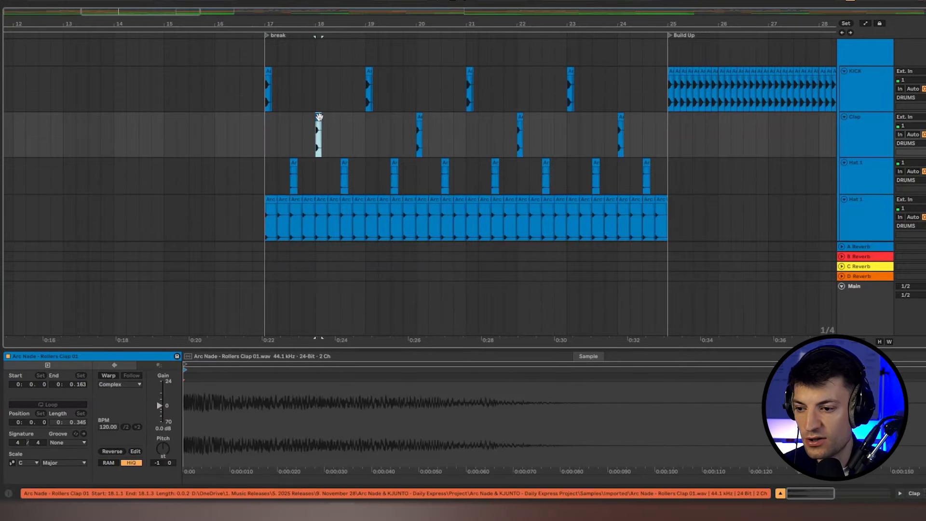
click(855, 126)
double_click(855, 126)
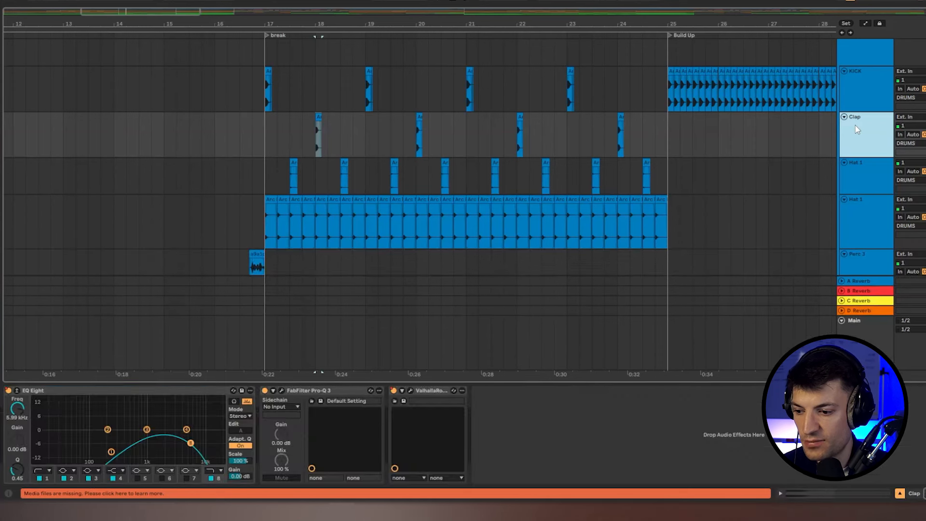
click(393, 391)
click(393, 391)
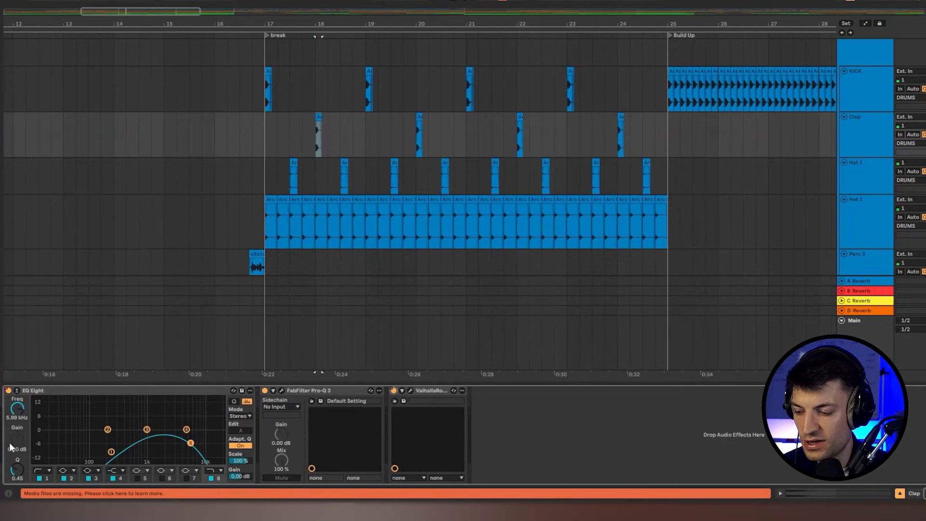
Play the break from bar 17 to listen to the clap with its effects.
key(space)
click(265, 148)
key(space)
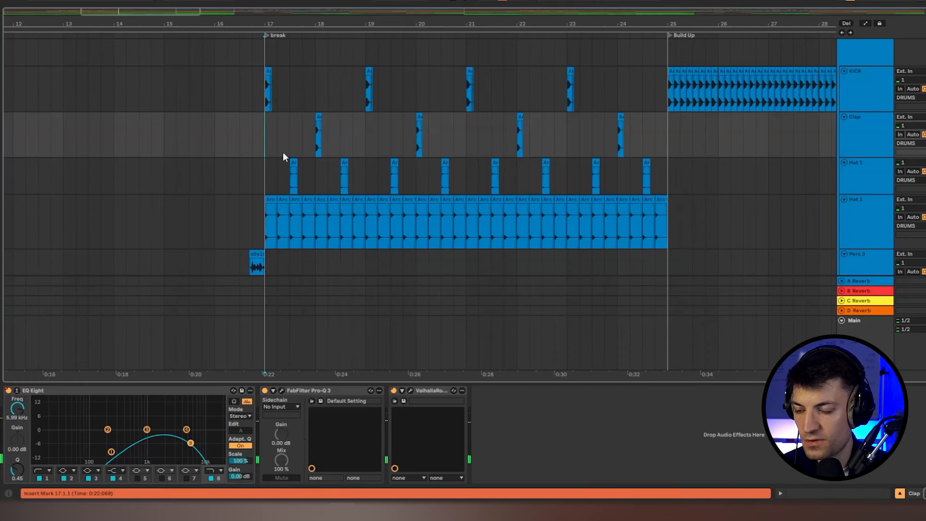
key(space)
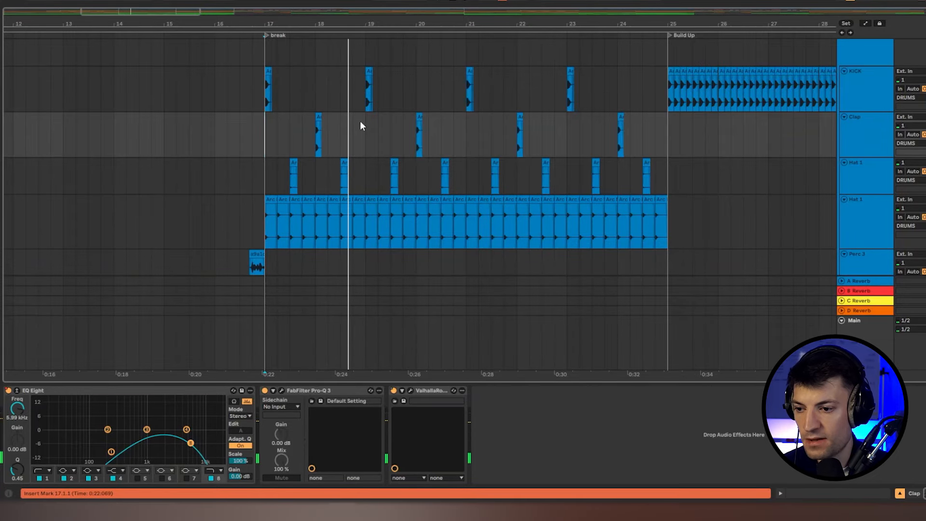
Open the first Rollers Hat 01 clip at bar 17 and play the continuous hat pattern from there.
click(267, 178)
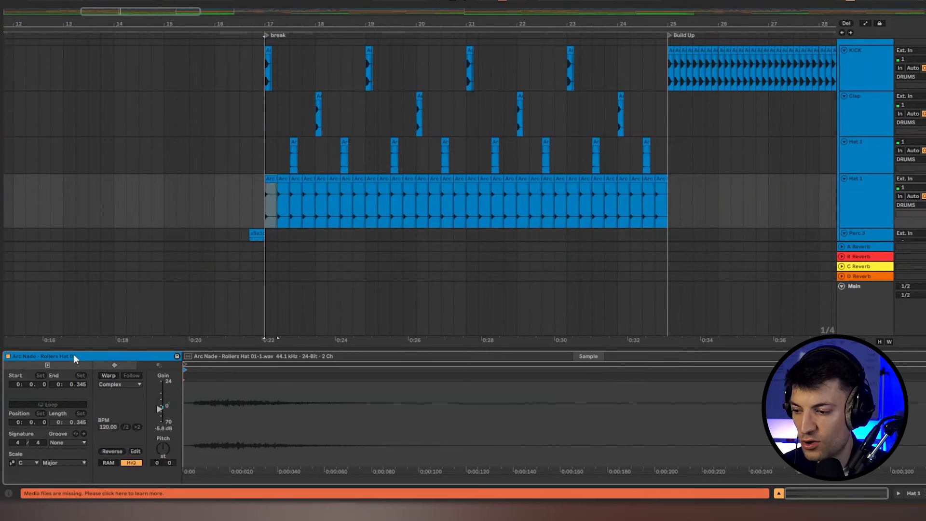
click(265, 210)
key(space)
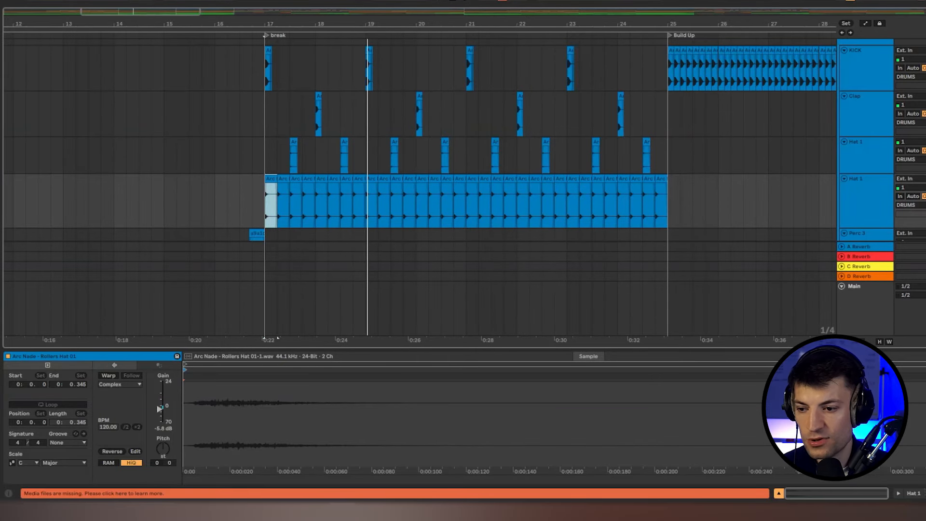
Inspect the first Rollers Hat 13 clip at 17.3.1 and play that hat pattern from bar 17.
click(866, 142)
click(291, 156)
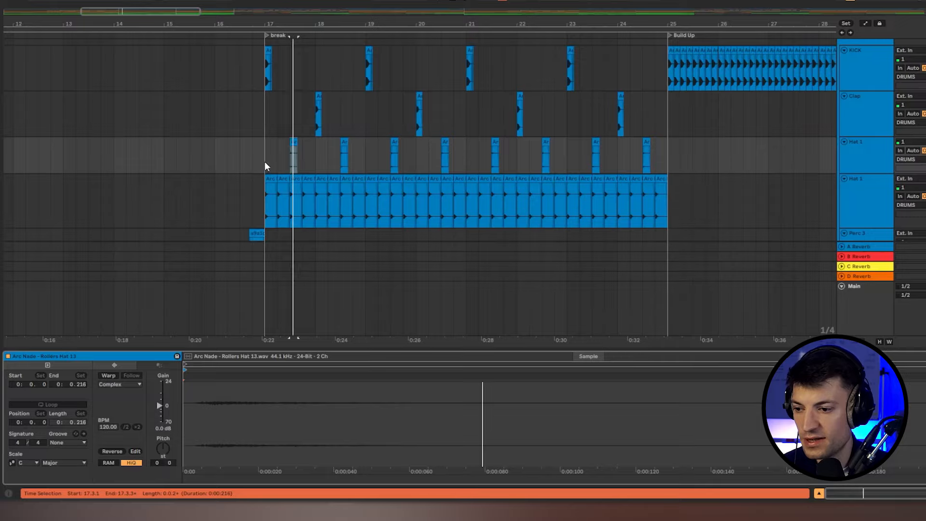
click(264, 161)
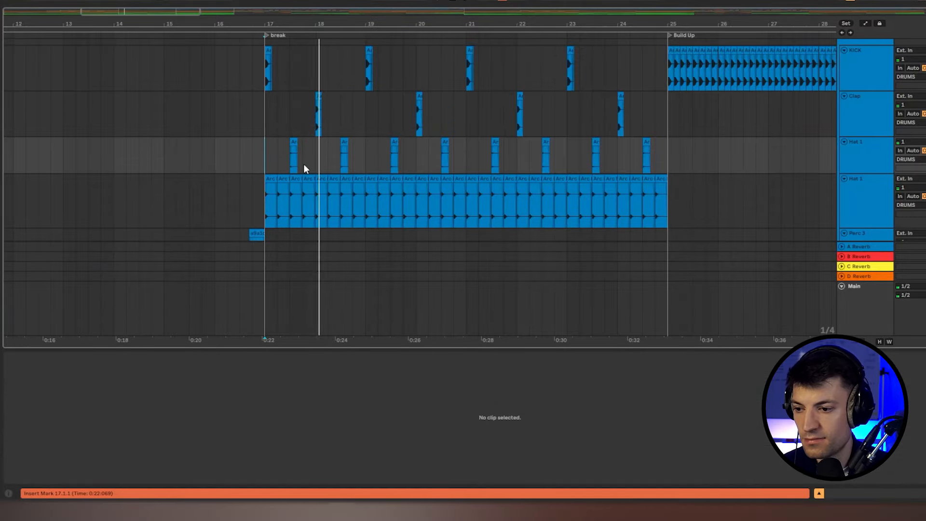
Open the first clip on the Snare track at bar 17 and play the snare pattern from there.
scroll(306, 165, down, 5)
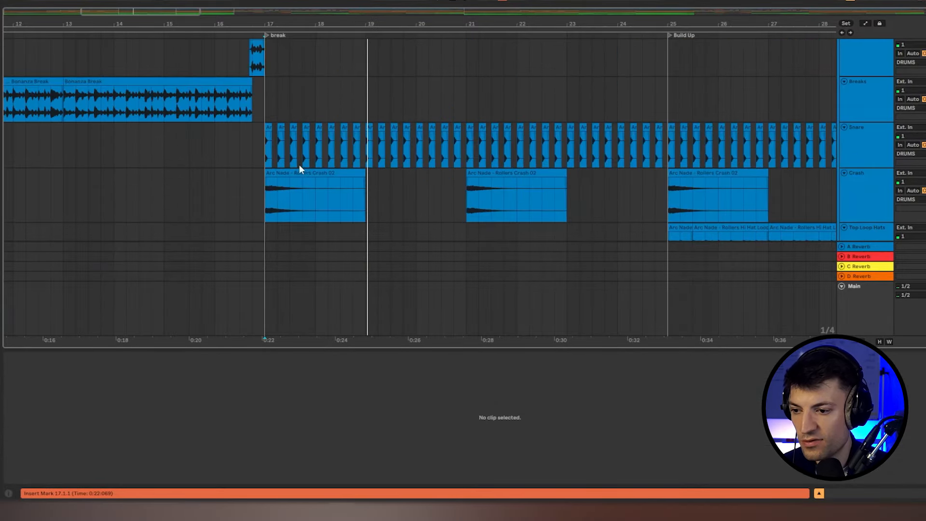
click(264, 145)
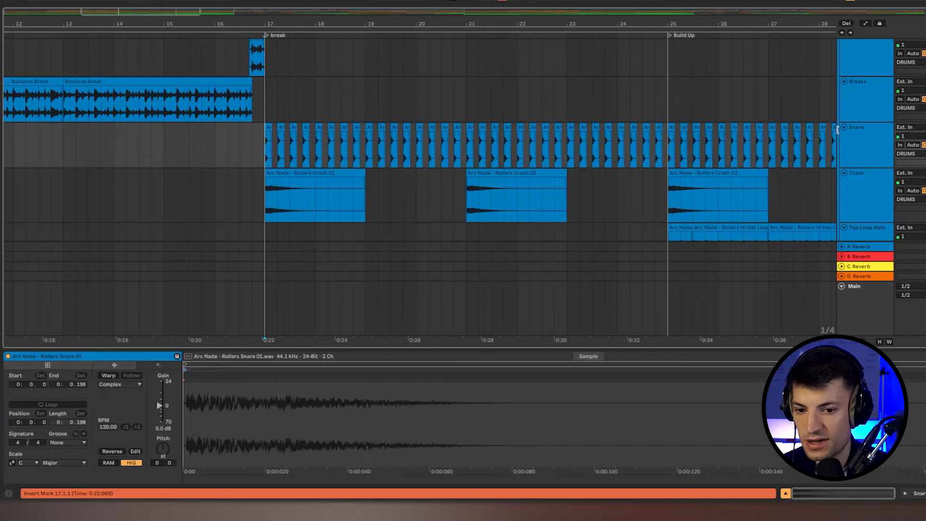
click(258, 152)
click(269, 152)
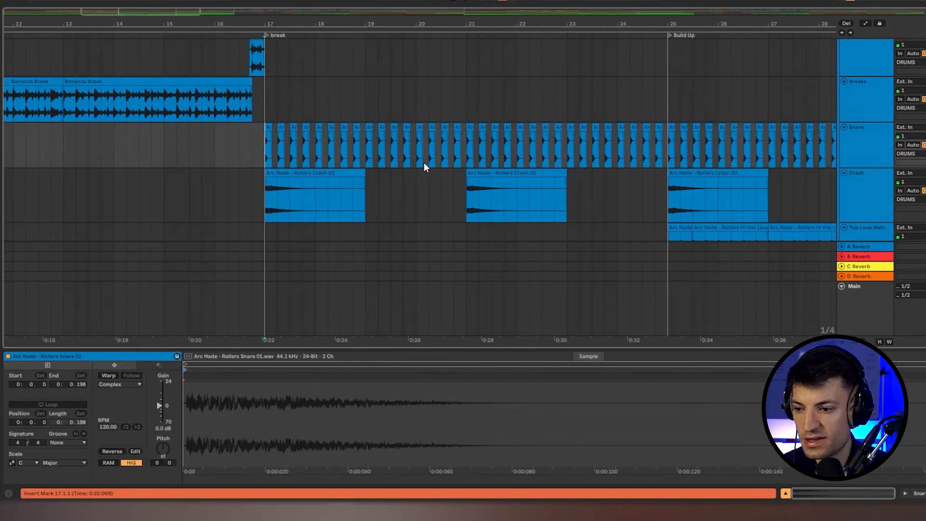
click(269, 134)
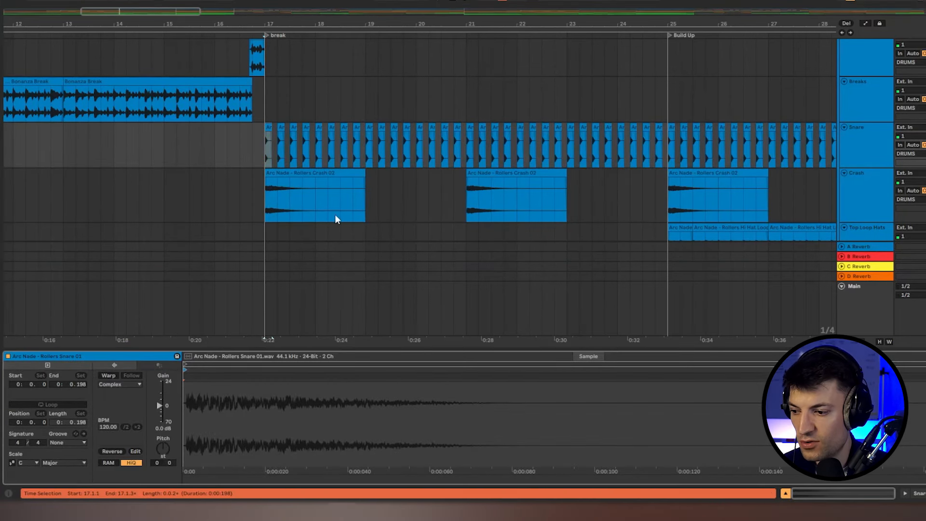
key(space)
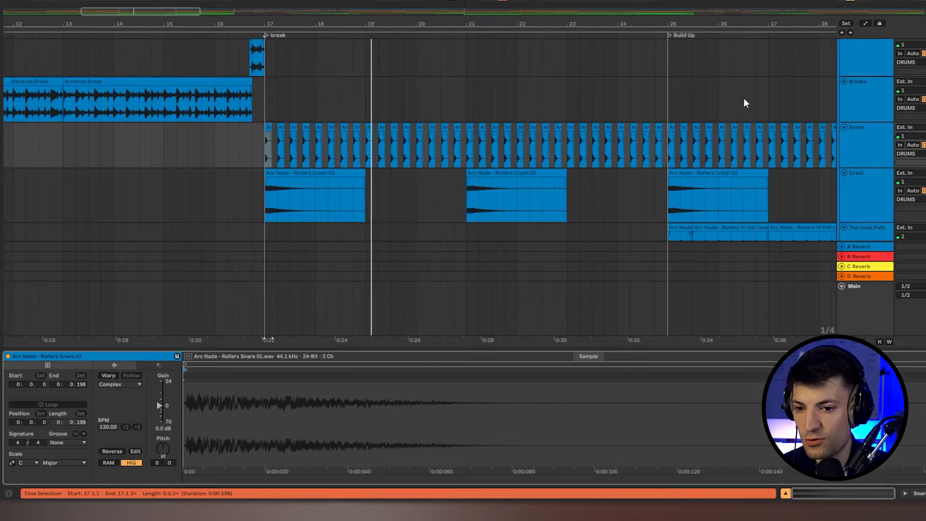
Open the first Rollers Crash 02 clip on the Crash track and play it from bar 17.
scroll(271, 151, down, 2)
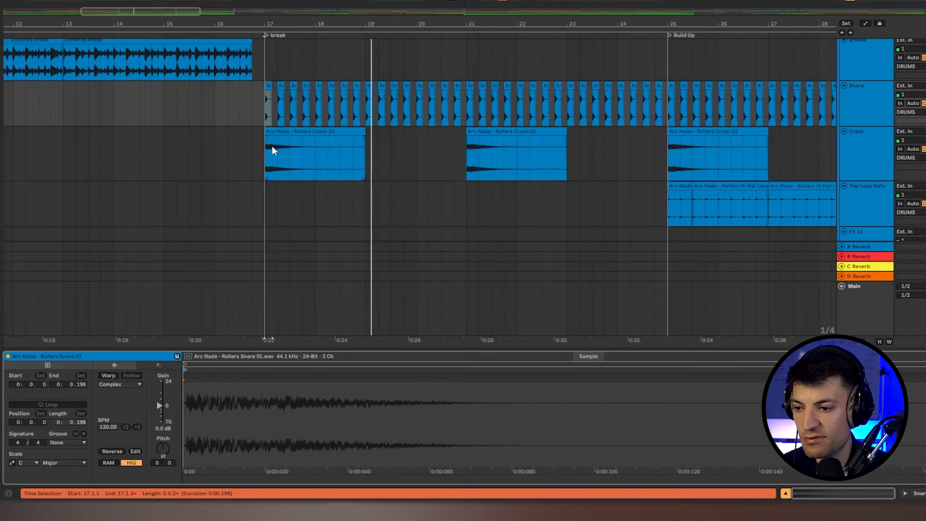
click(270, 151)
scroll(470, 198, up, 1)
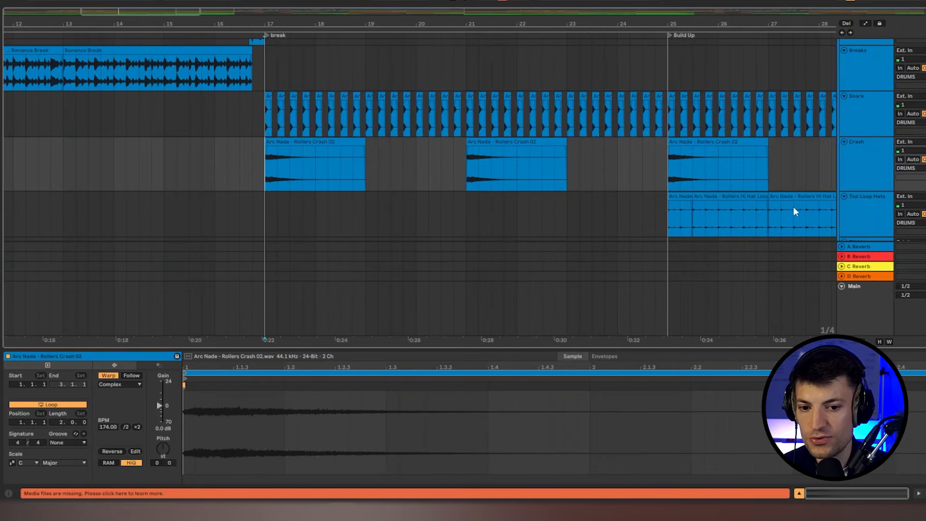
key(space)
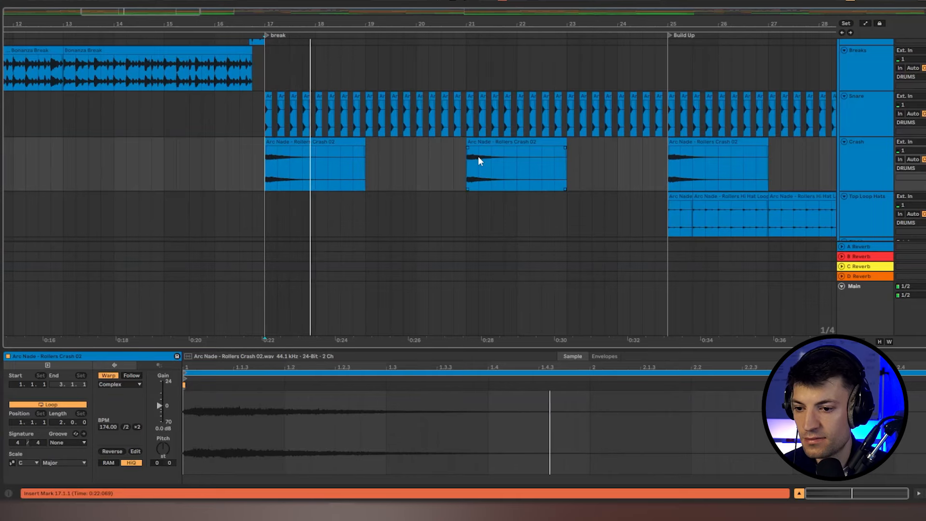
Examine the Swing Perc 1 and Swing Perc 2 patterns in the closed hats group and play them from bar 17.
scroll(434, 162, down, 5)
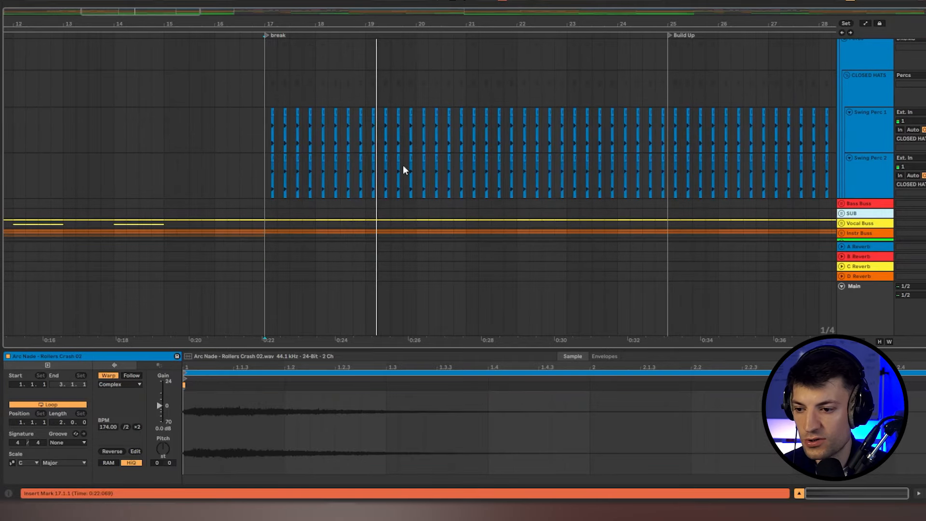
click(870, 112)
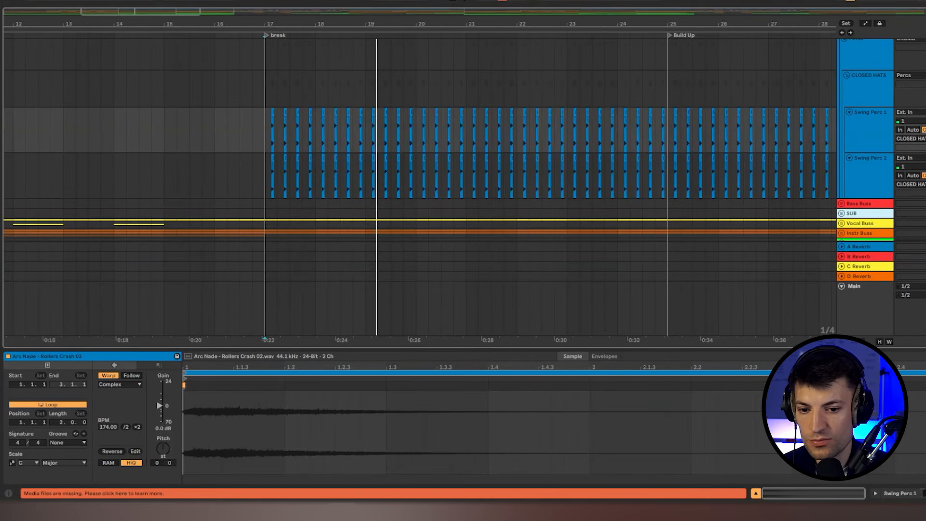
click(870, 158)
key(plus)
key(plus)
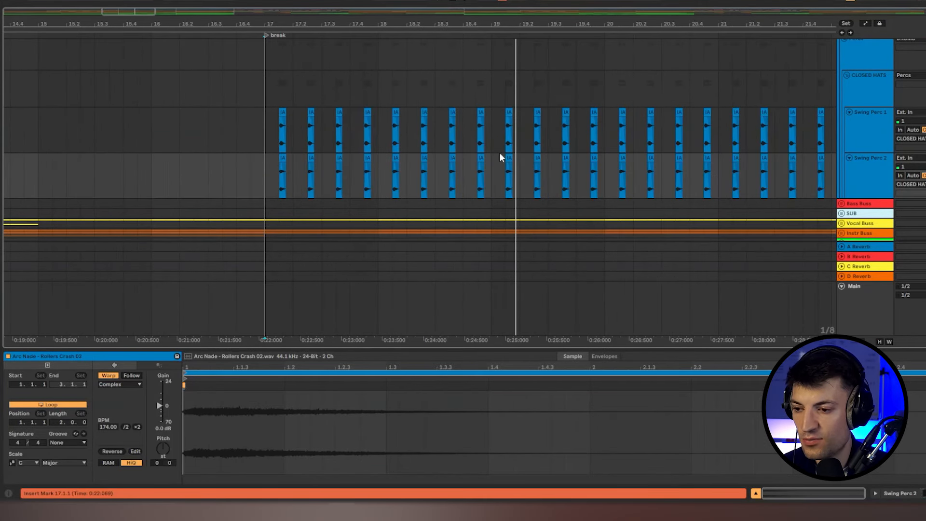
key(Up)
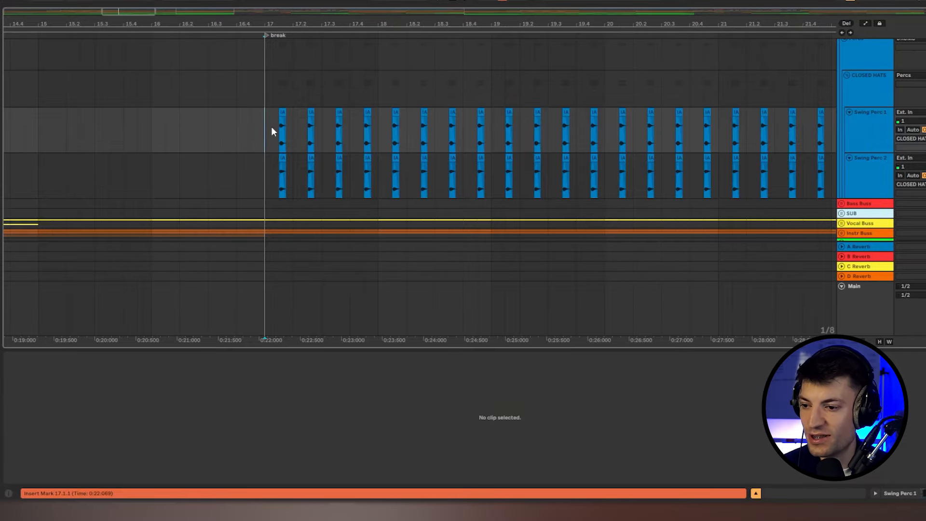
key(space)
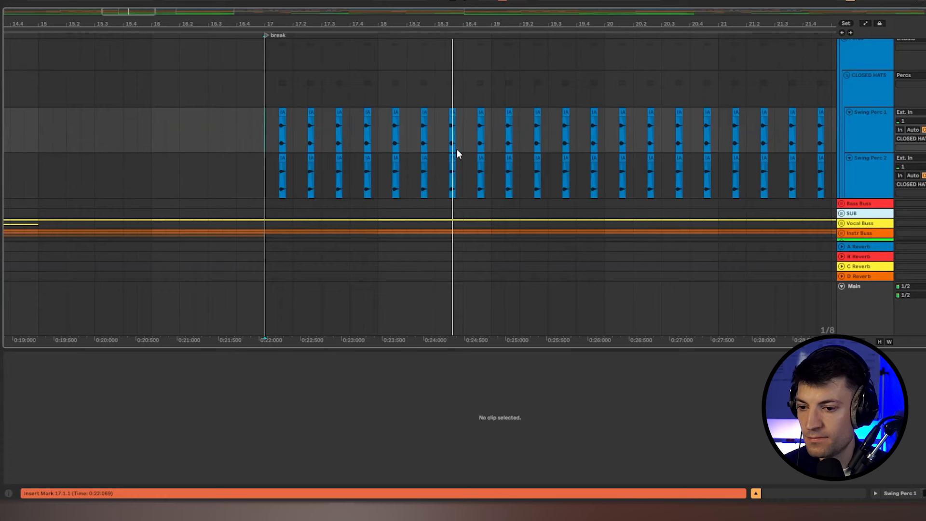
Open the Rollers Kick 08 clip at the Build Up marker on the KICK track and play the pattern from bar 25.
click(279, 131)
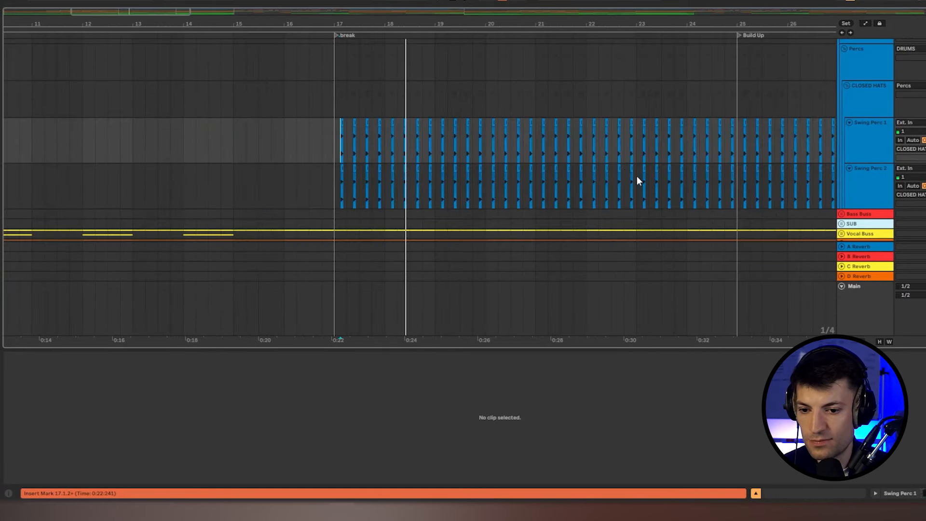
scroll(641, 178, up, 8)
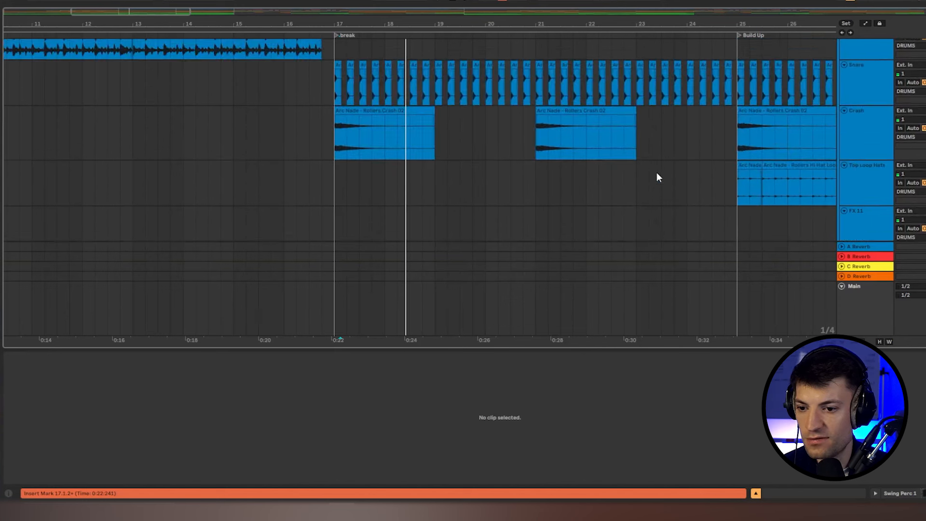
scroll(652, 170, up, 4)
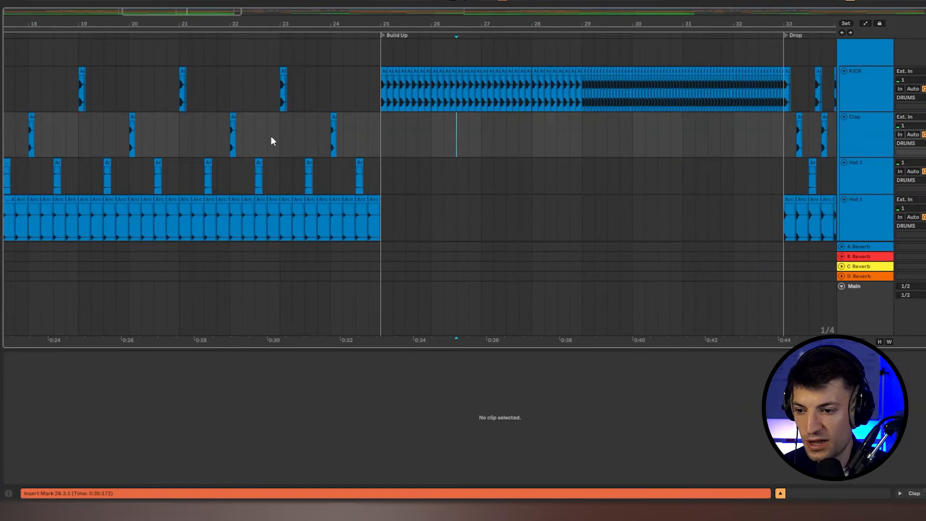
scroll(375, 213, down, 2)
scroll(397, 201, up, 3)
click(380, 113)
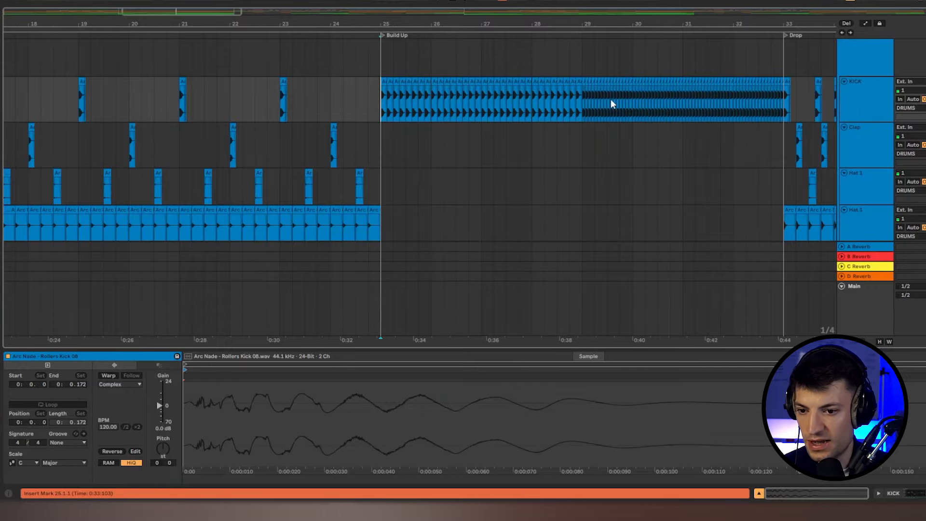
key(space)
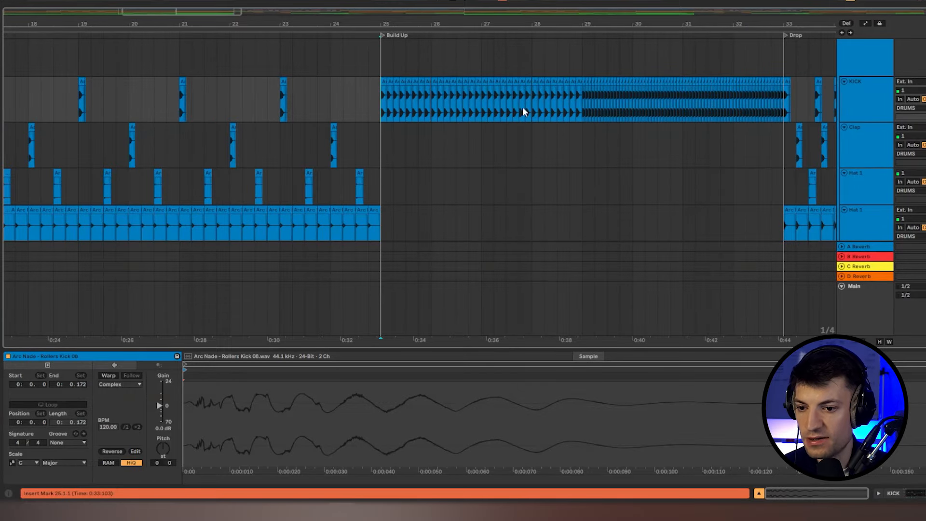
key(space)
Play the denser half of the build-up kick roll on the KICK track from 29.1.1.
click(585, 113)
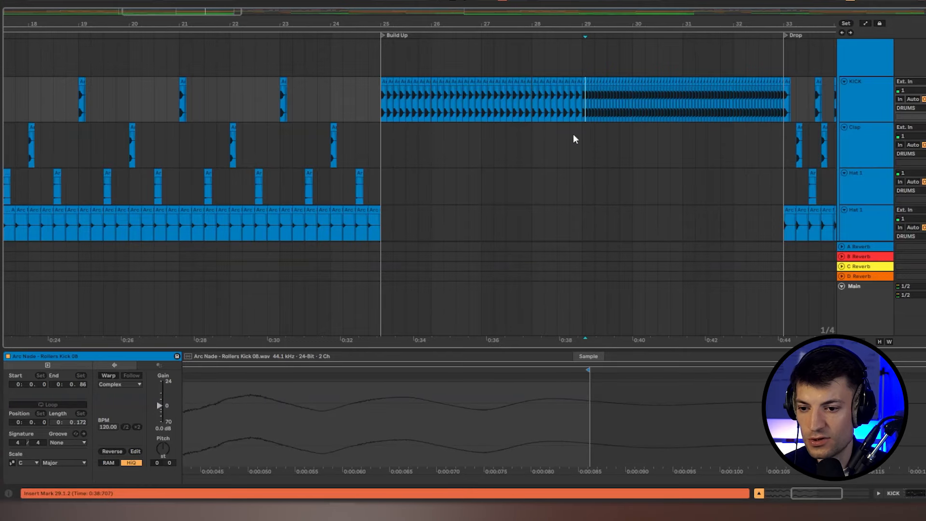
click(581, 103)
key(space)
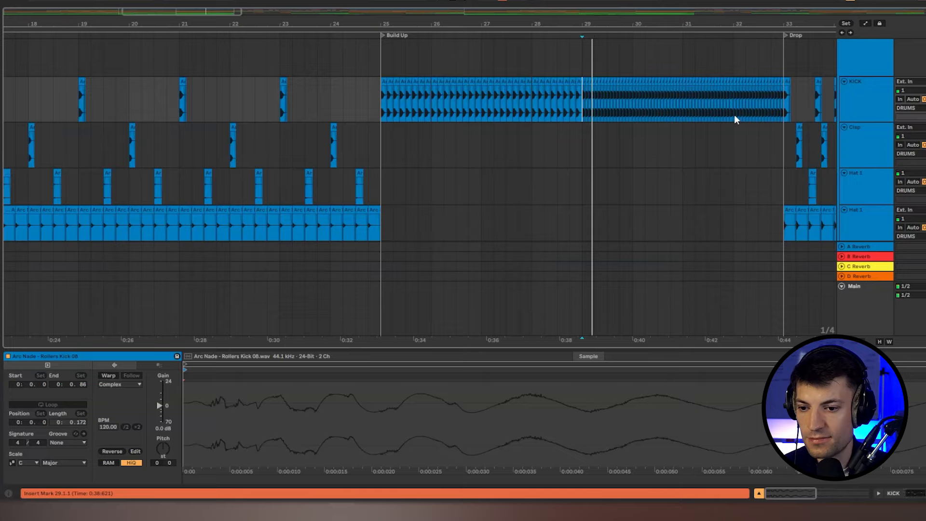
key(space)
Inspect the last kick clips of the build-up roll on the KICK track just before the Drop marker.
click(773, 106)
click(778, 105)
click(781, 104)
click(788, 104)
click(765, 80)
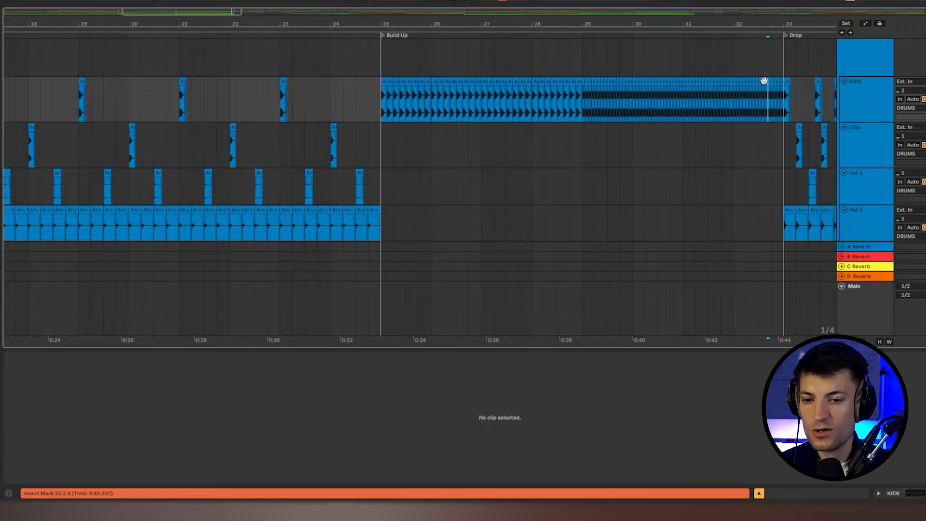
drag(730, 91, 776, 91)
click(776, 92)
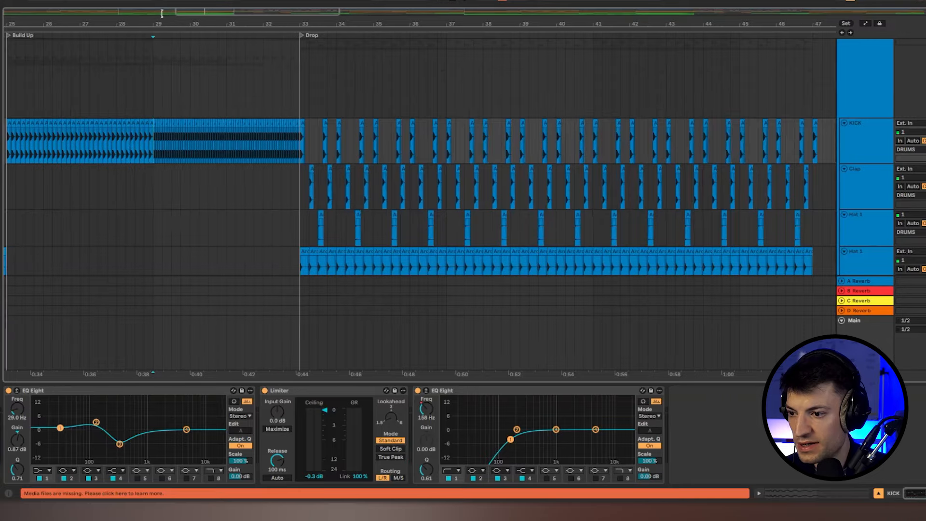
Show the KICK track's automation for the band 1 frequency of the second EQ Eight across the build-up.
drag(162, 14, 132, 13)
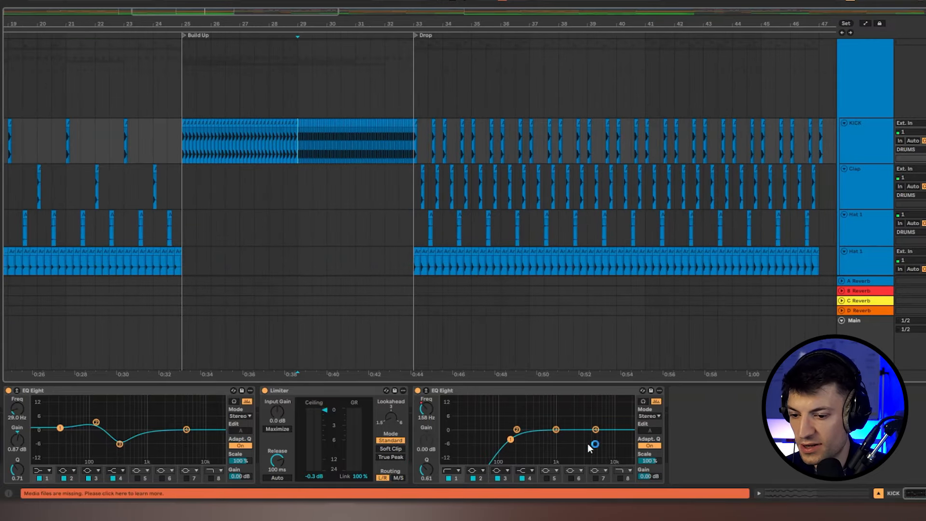
right_click(425, 414)
click(458, 335)
Play the kick build-up from 31.1.1 to audition the automated low-cut sweep in the second EQ Eight.
click(352, 156)
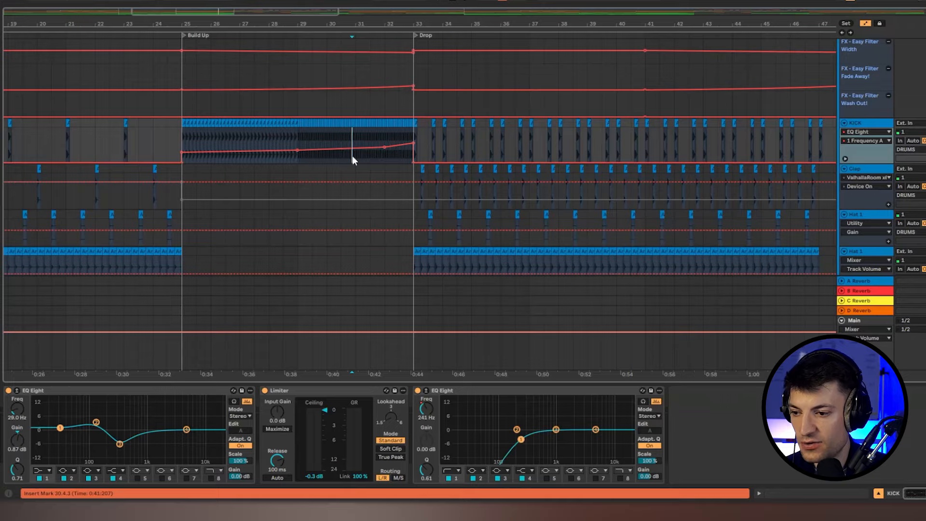
click(356, 155)
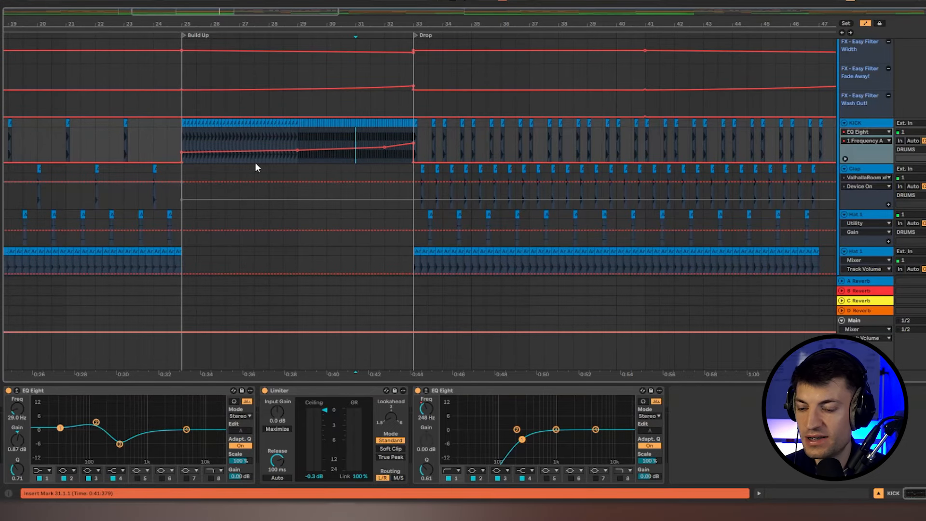
key(space)
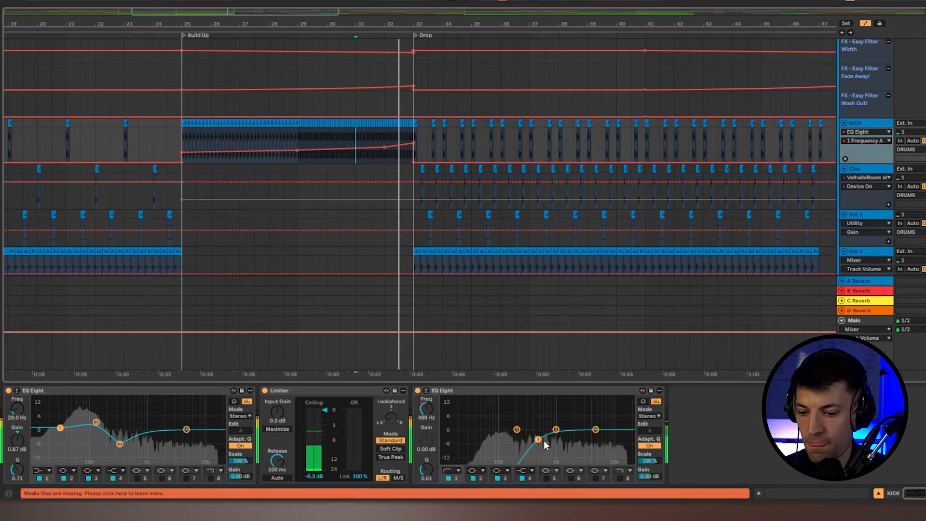
click(384, 145)
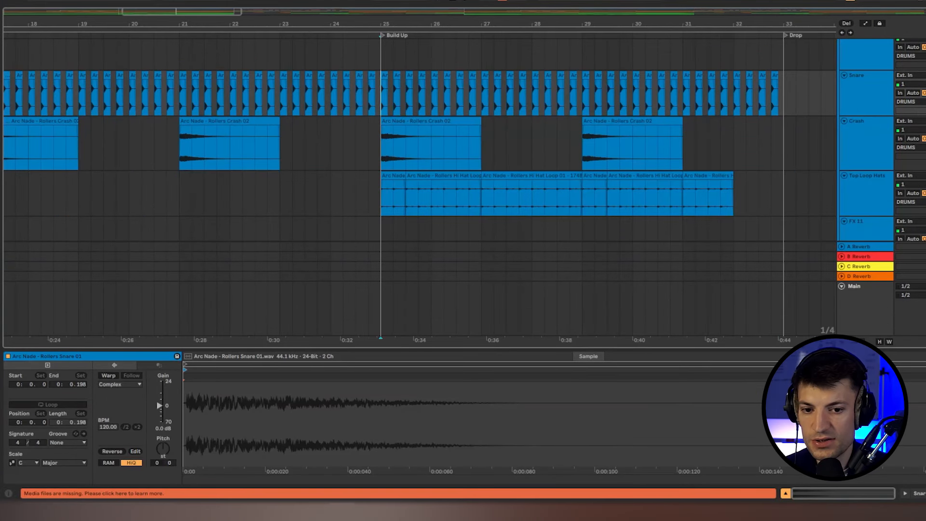
Play the build-up's Snare, Crash and Top Loop Hats patterns from bar 25, opening the first Rollers Hi Hat Loop 01 clip.
key(space)
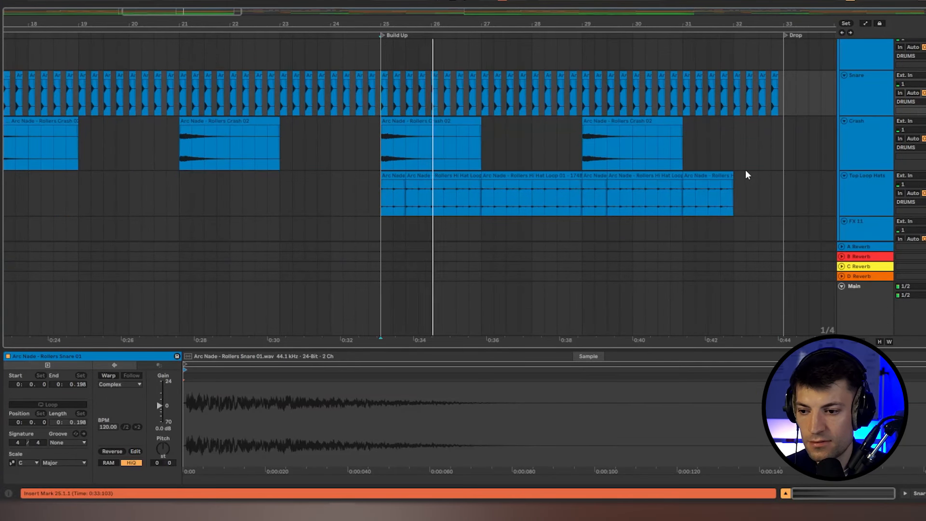
scroll(615, 187, down, 2)
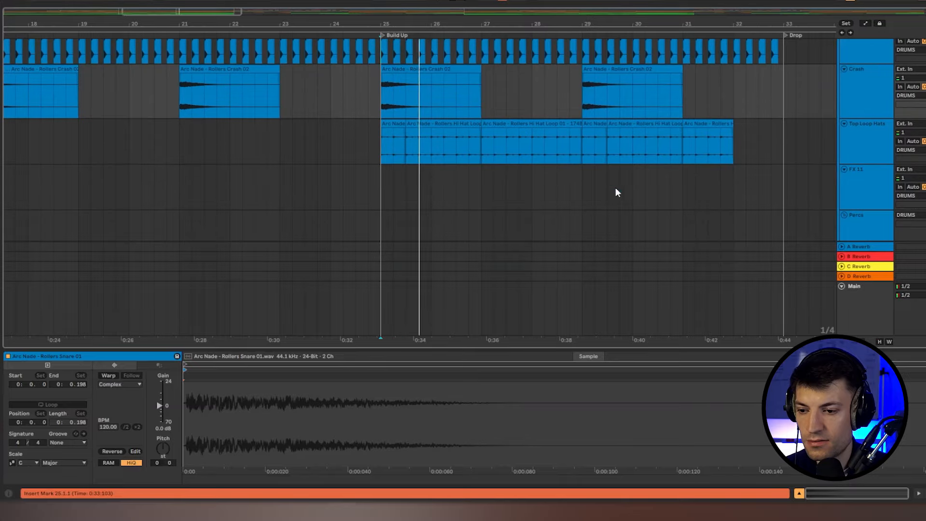
click(381, 152)
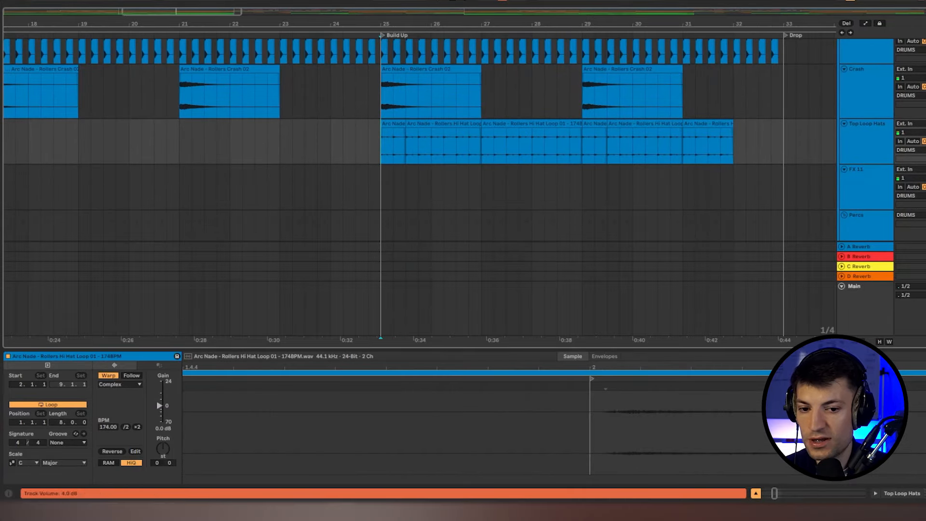
scroll(373, 144, up, 1)
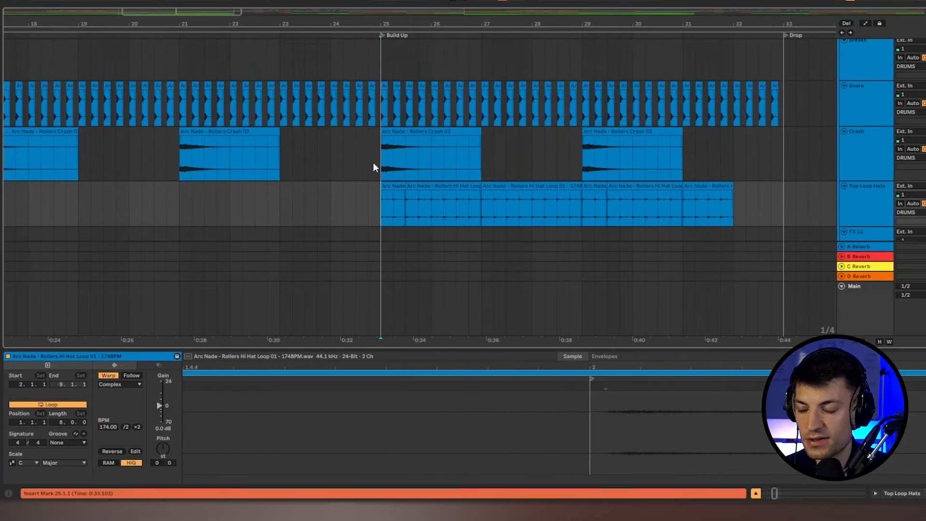
key(space)
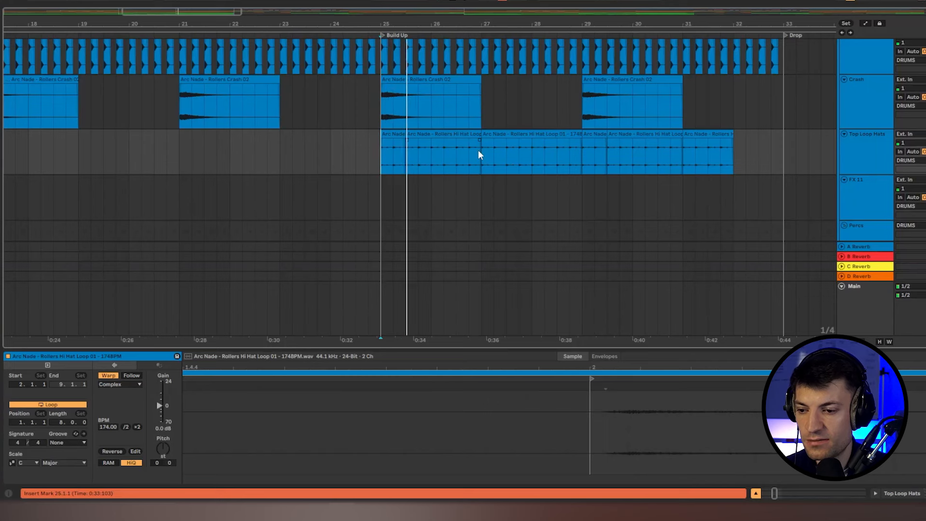
Go to the Swing Perc tracks in the closed hats group and play their build-up patterns from bar 25.
scroll(479, 150, down, 10)
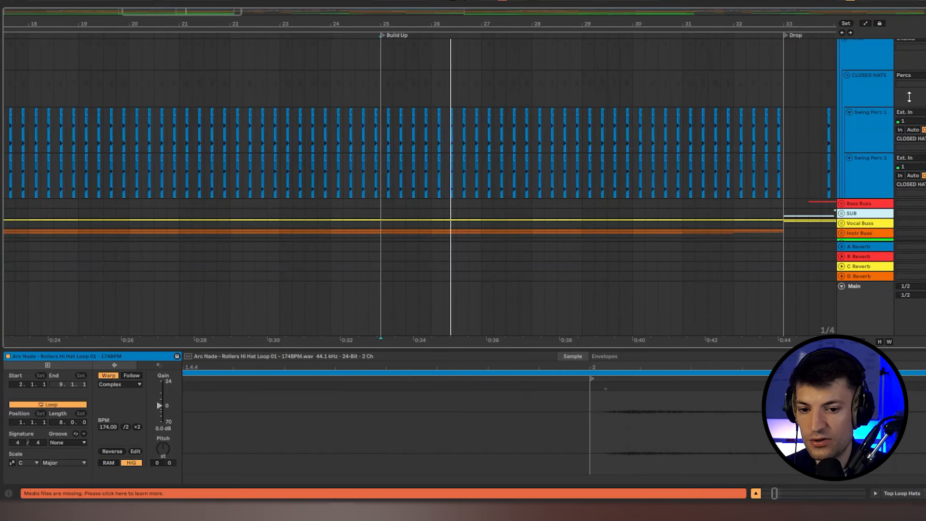
key(Down)
key(Down)
key(Down)
key(Down)
key(space)
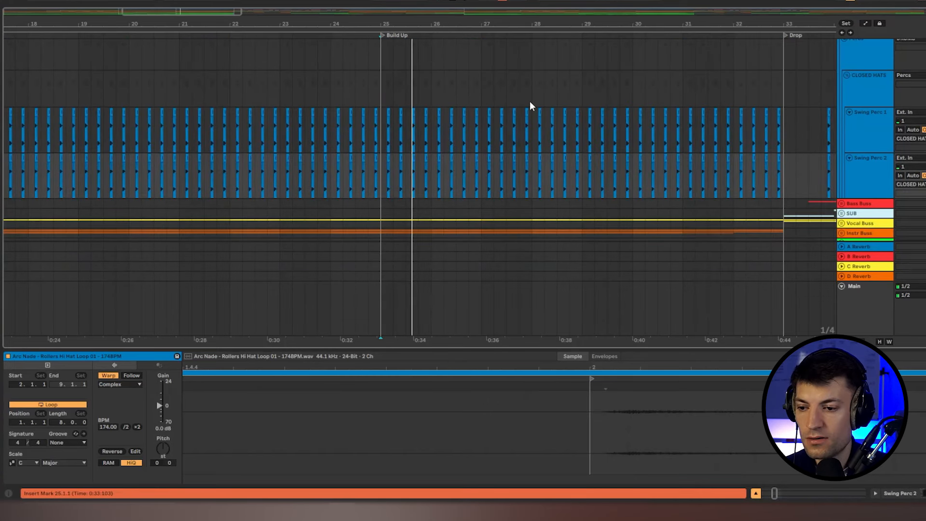
Open the drop's first Rollers Kick 08 and Rollers Clap 01 clips and play the kick and clap patterns from bar 33.
scroll(709, 132, up, 2)
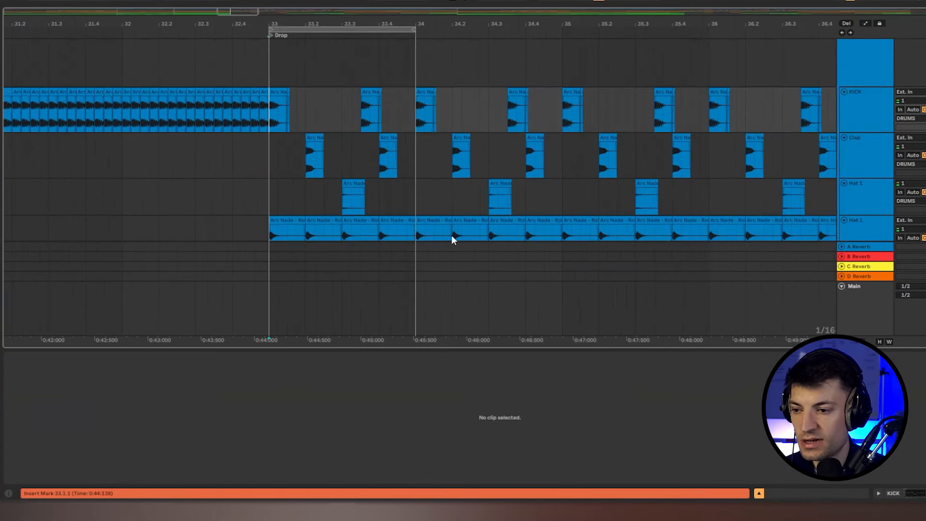
click(278, 71)
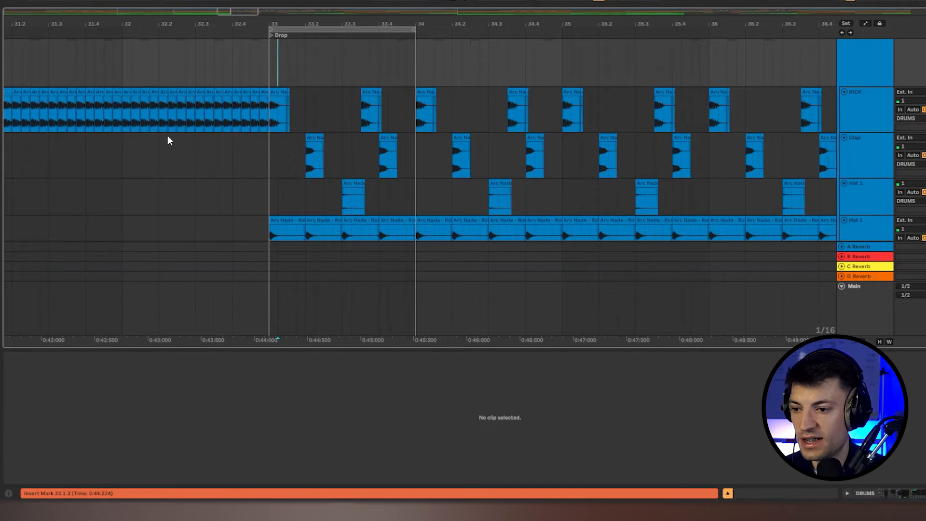
click(285, 116)
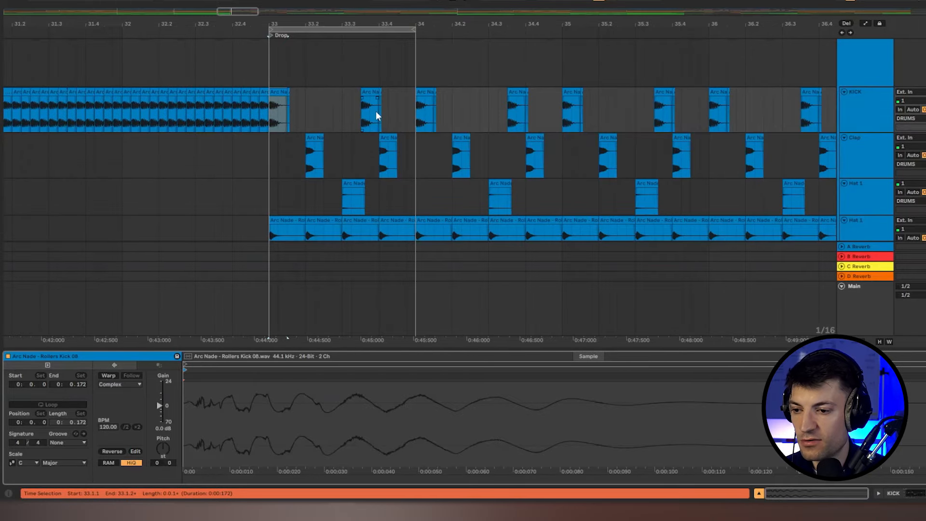
key(space)
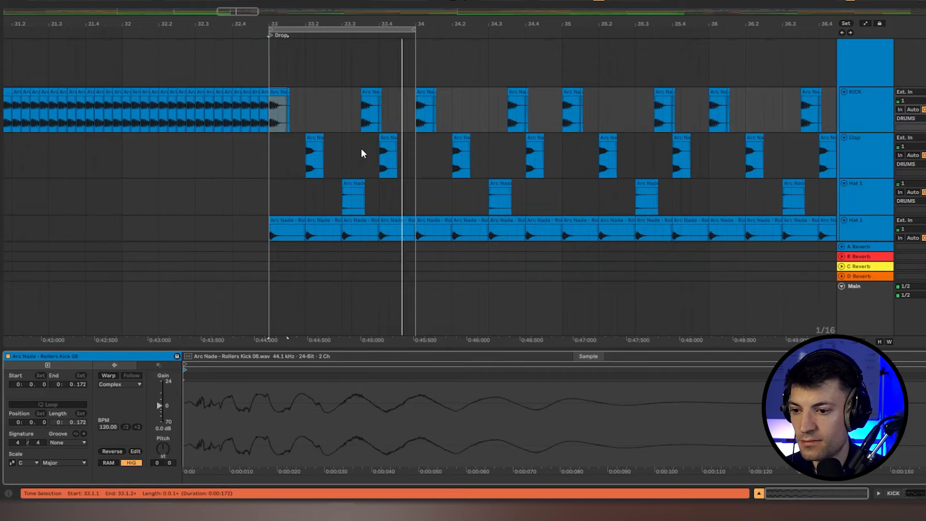
click(312, 141)
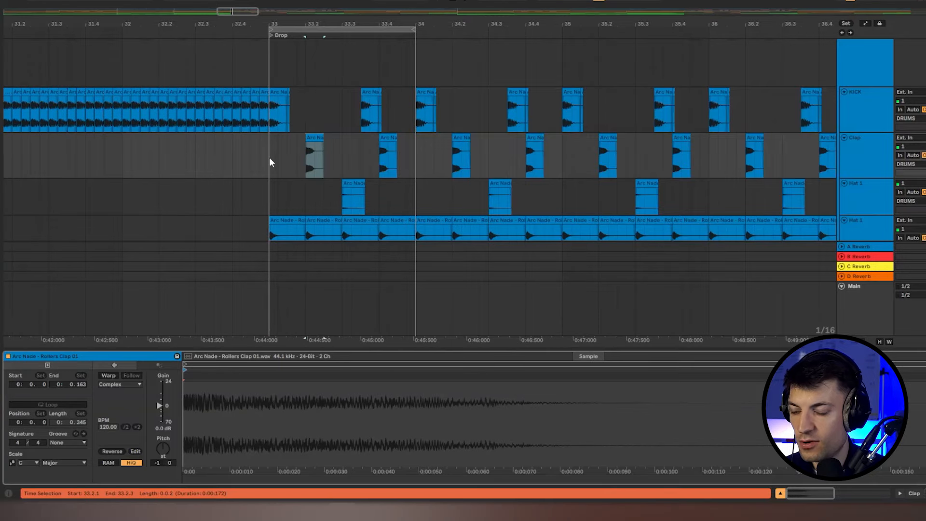
click(293, 170)
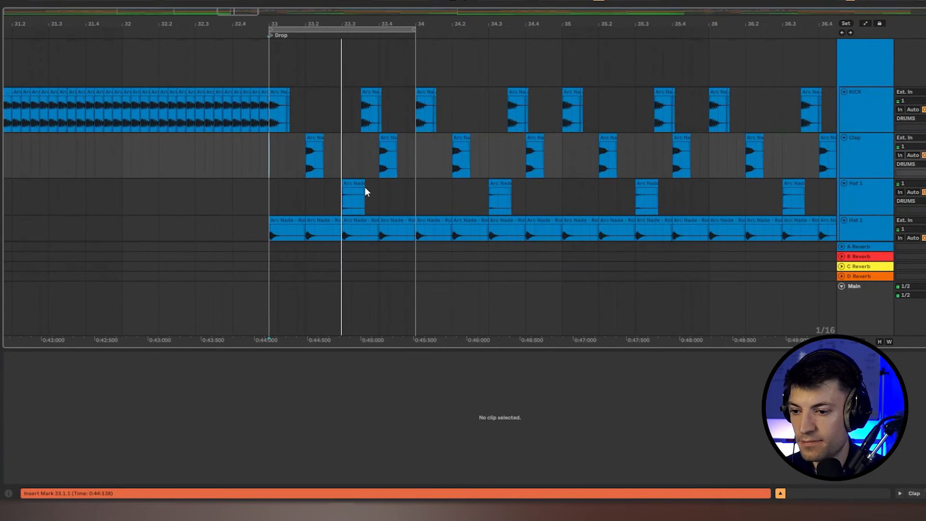
Play the patterns of the two Hat 1 tracks in the drop from 33.1.1.
scroll(352, 177, down, 2)
scroll(351, 171, down, 1)
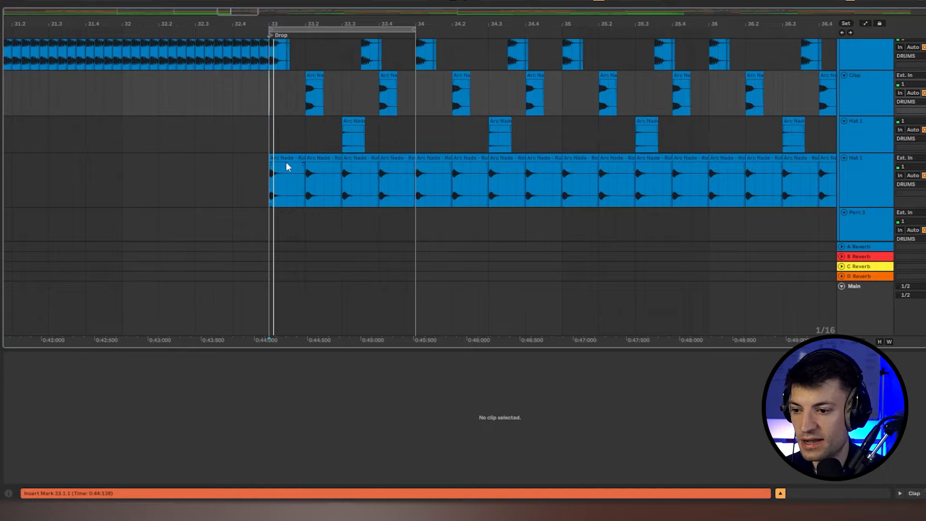
click(300, 195)
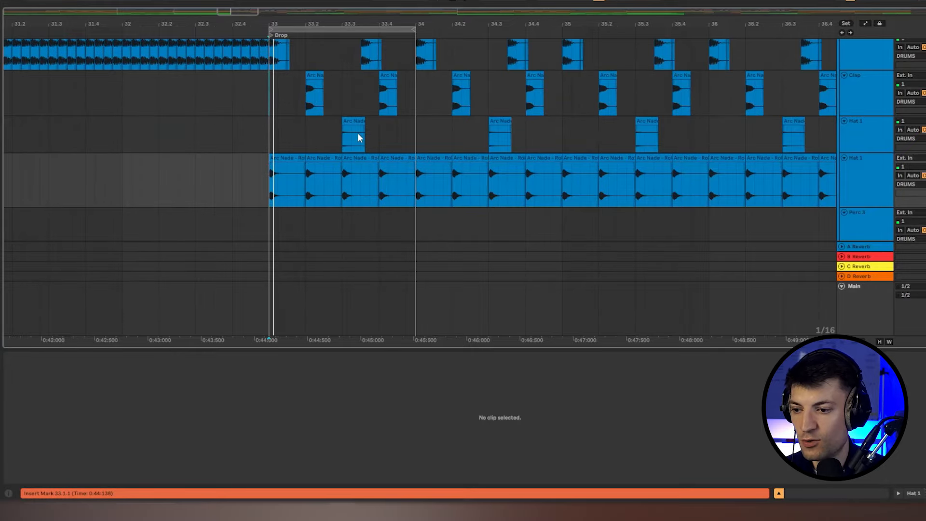
click(923, 130)
key(space)
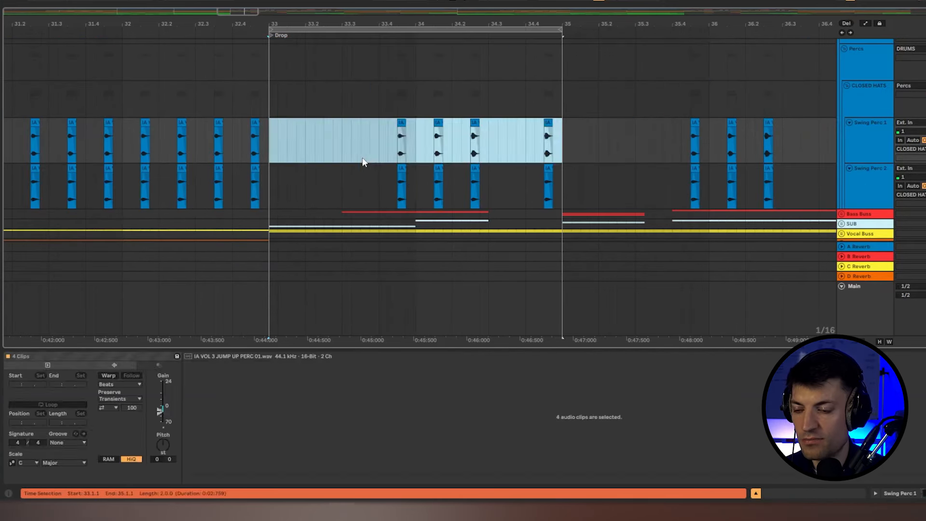
Examine the looped bars 33 to 35 of the drop across the drum tracks and play them from bar 33.
click(363, 159)
double_click(395, 30)
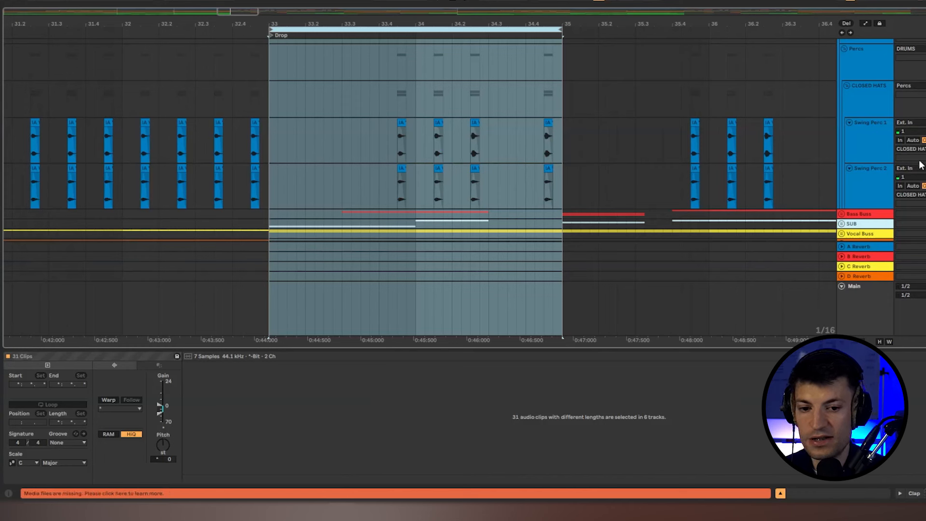
click(488, 143)
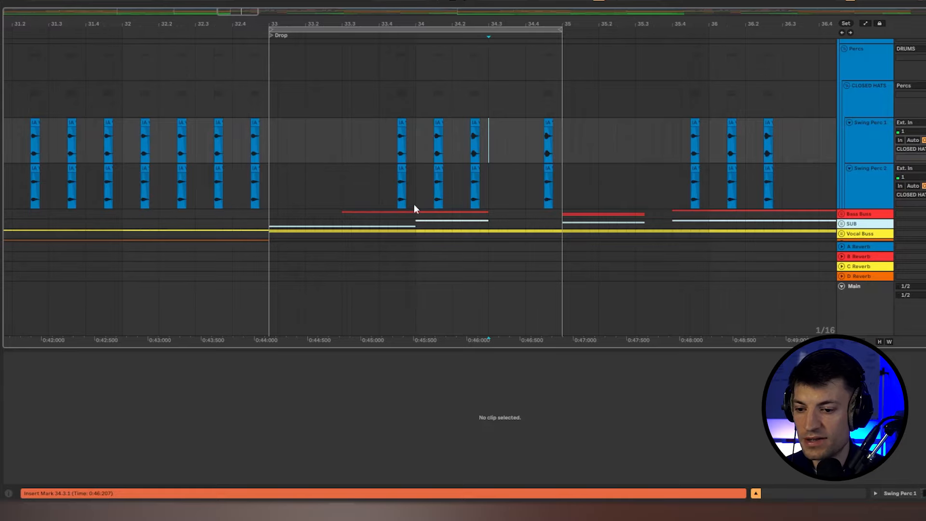
key(space)
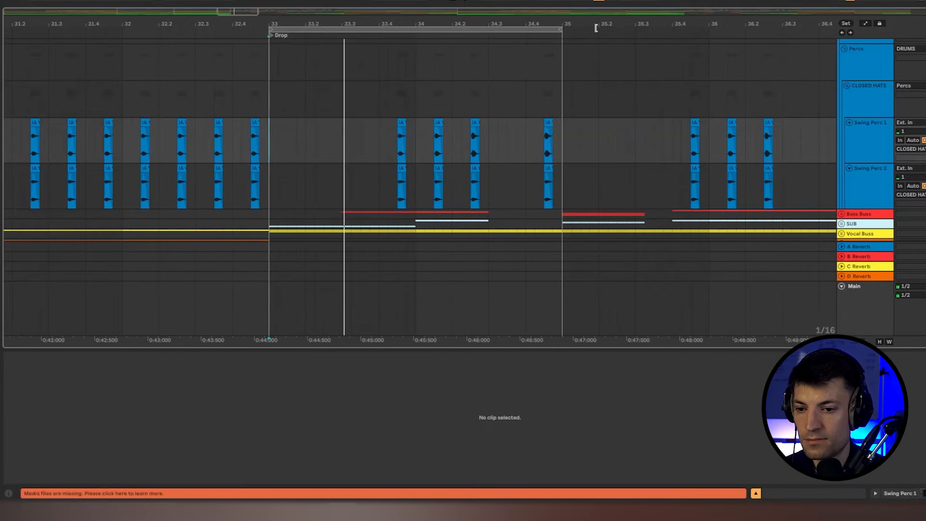
Extend the drop's loop range to run from 33.1.1 to 37.1.1.
click(565, 32)
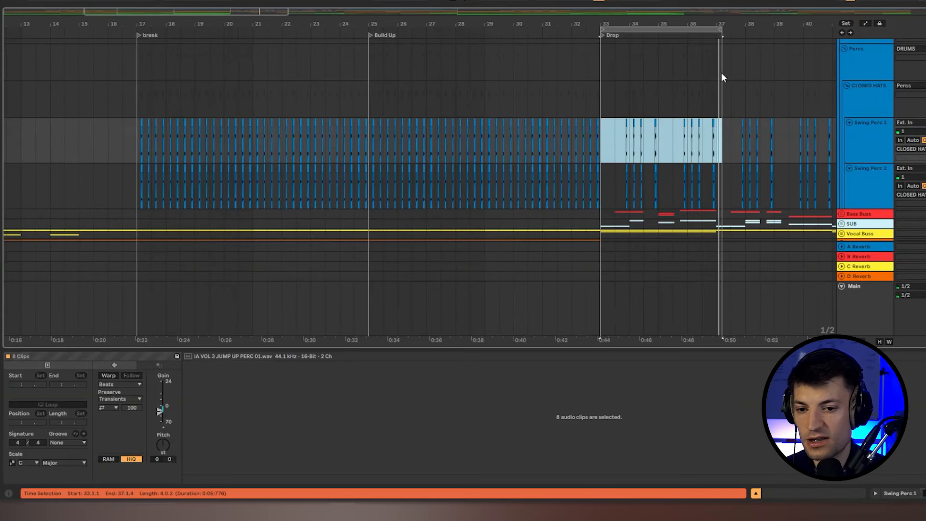
click(717, 99)
click(710, 33)
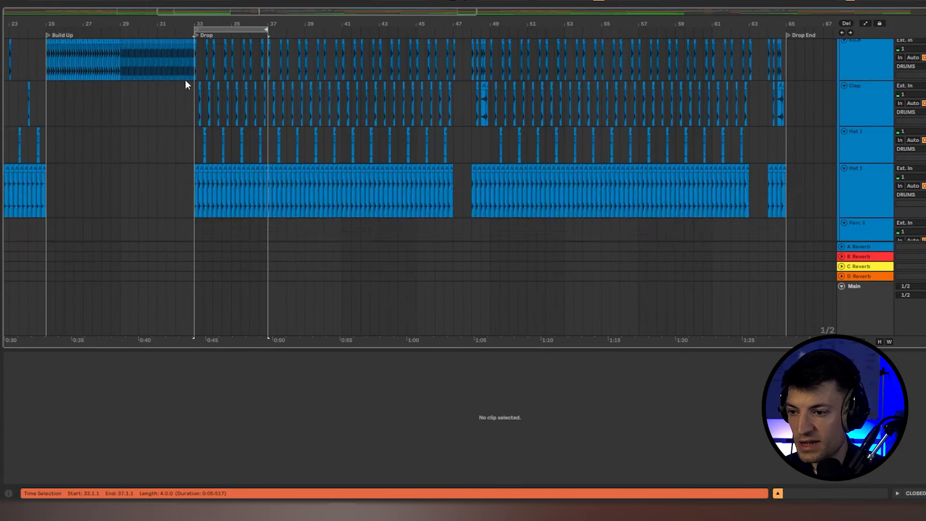
Examine the drop's drum tracks around the gap between bars 47 and 48.
scroll(202, 80, up, 2)
scroll(311, 107, down, 5)
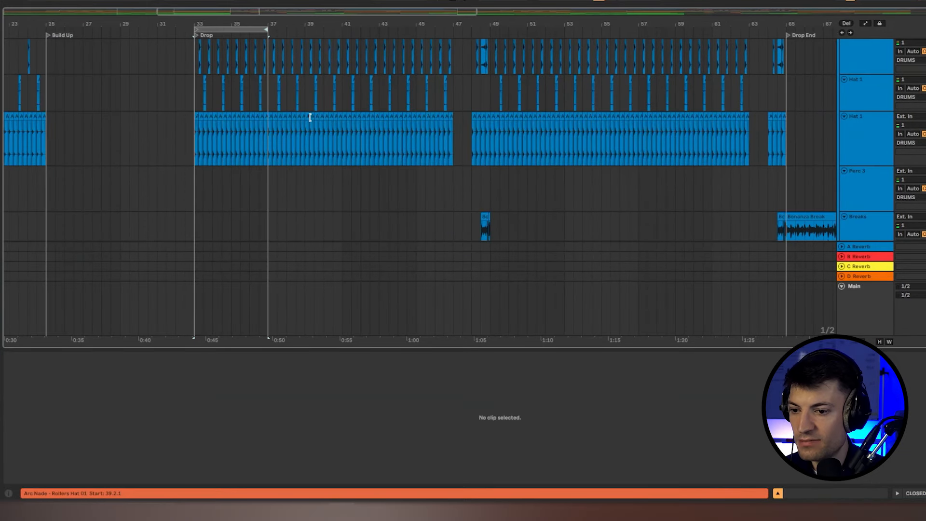
click(456, 74)
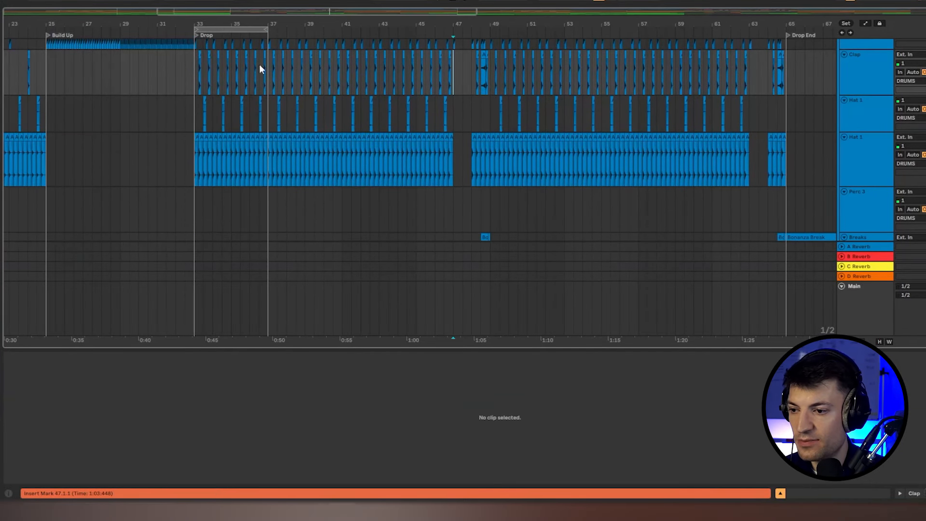
click(461, 66)
scroll(454, 71, up, 6)
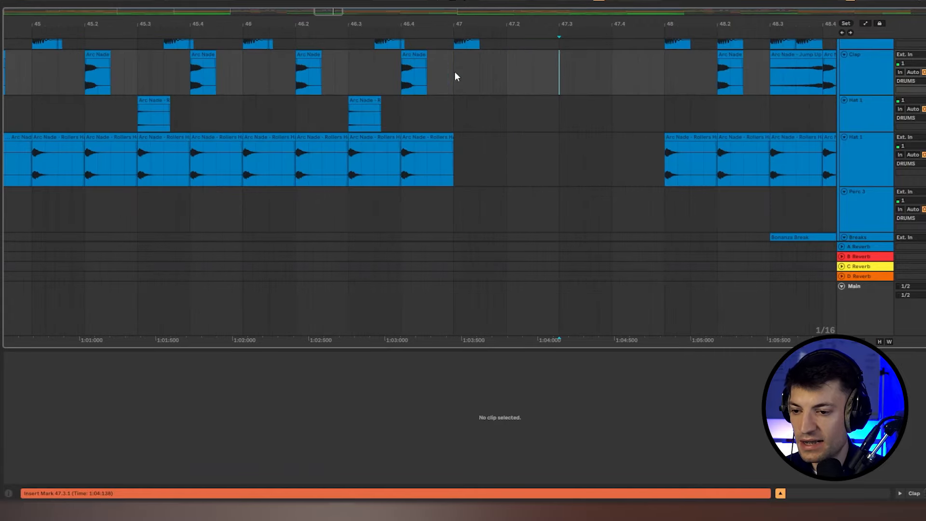
scroll(514, 91, down, 4)
scroll(514, 90, up, 3)
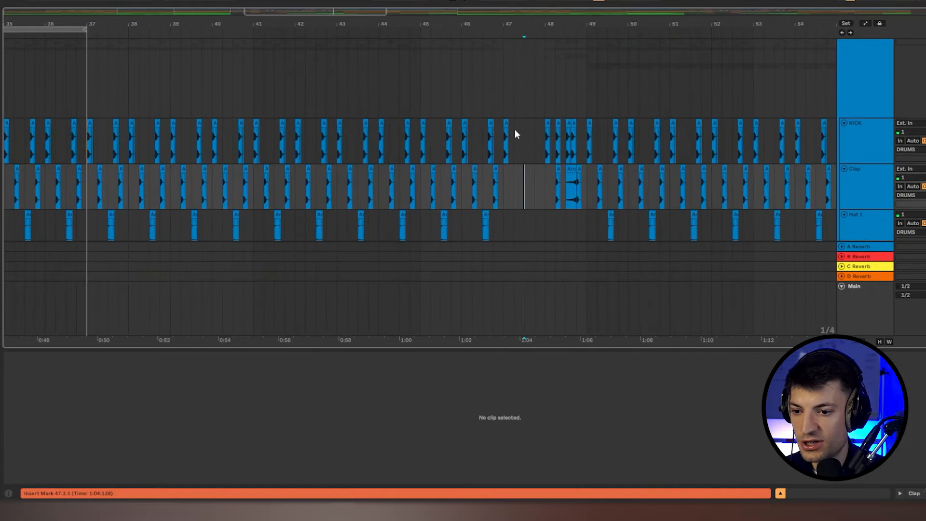
Open the Rollers Kick 08 clip at bar 47 and the Rollers Clap 01 clip at 48.2.1, and play the fill from 48.1.1.
click(505, 140)
scroll(656, 89, down, 3)
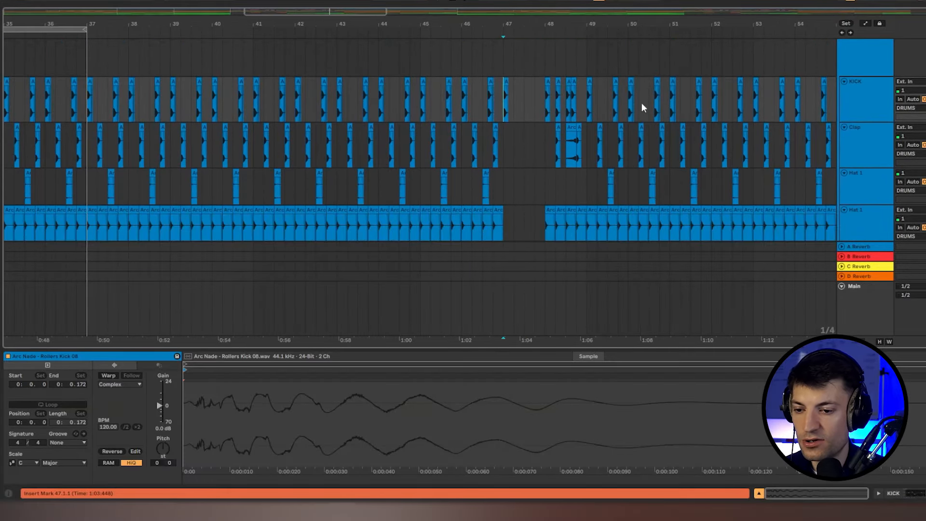
scroll(620, 139, up, 4)
click(551, 122)
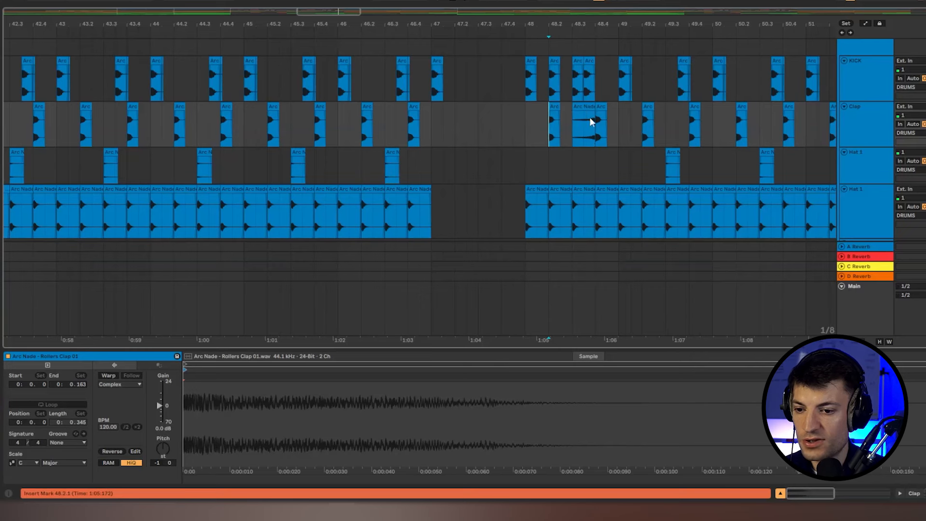
click(524, 77)
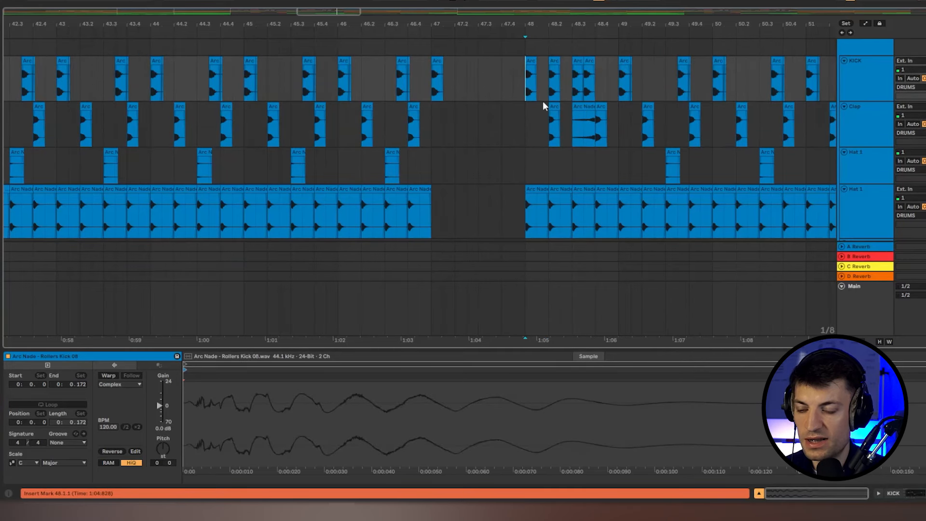
scroll(549, 116, down, 1)
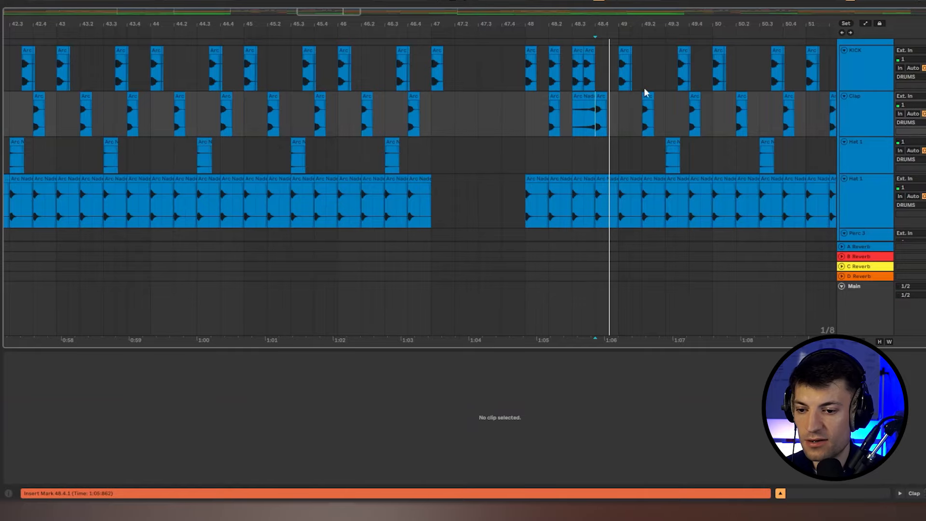
Play the drum gap and the kick and clap fill from 47.1.1.
scroll(583, 145, down, 5)
click(579, 115)
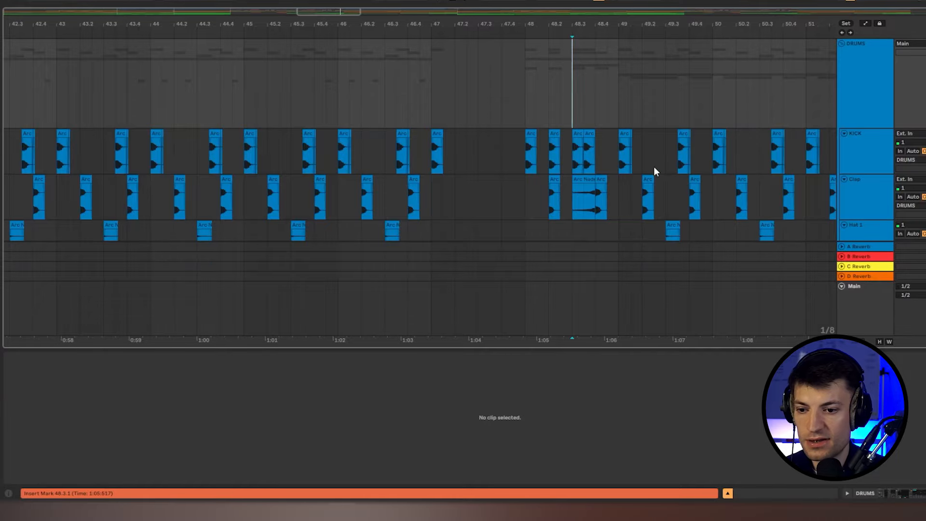
scroll(487, 147, down, 3)
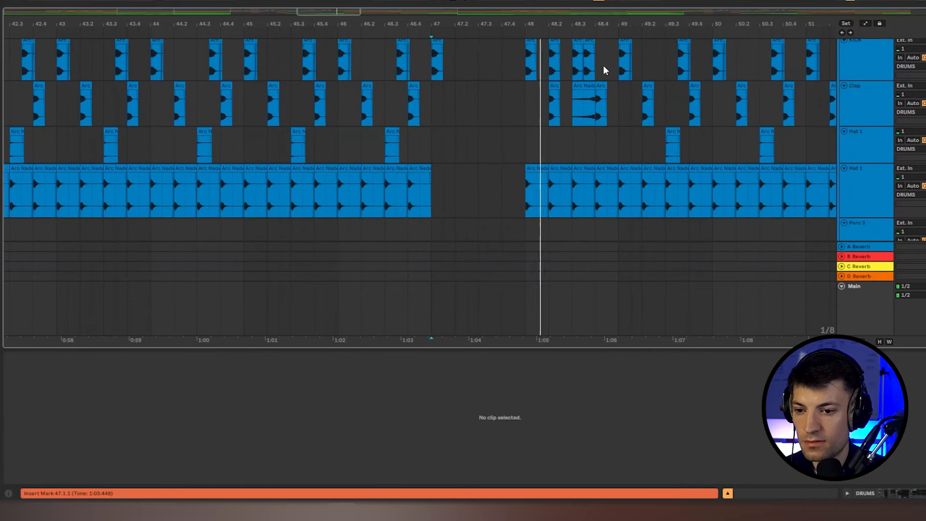
Open the Top Loop Hats clip at 49.1.1 in the drop's second half and show the track's effect chain.
scroll(593, 99, down, 3)
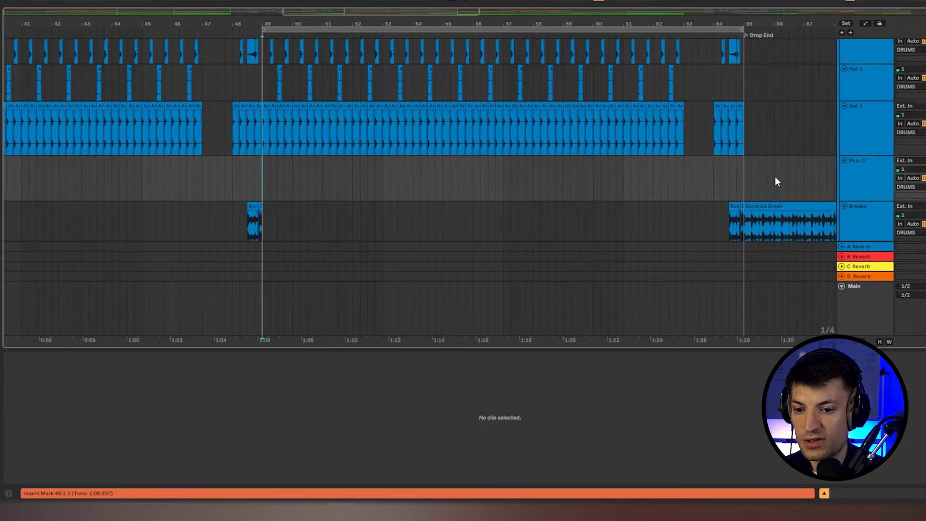
scroll(279, 169, down, 5)
click(264, 164)
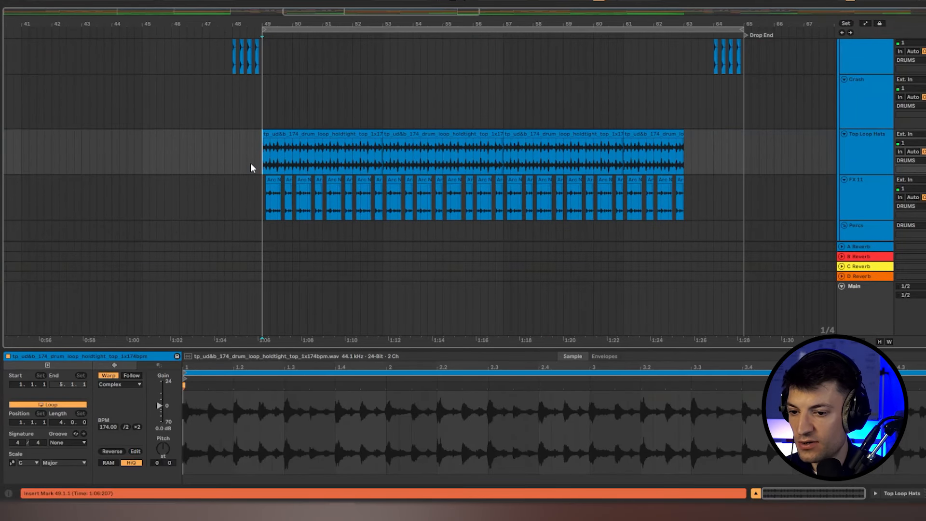
scroll(250, 167, down, 2)
scroll(262, 150, up, 5)
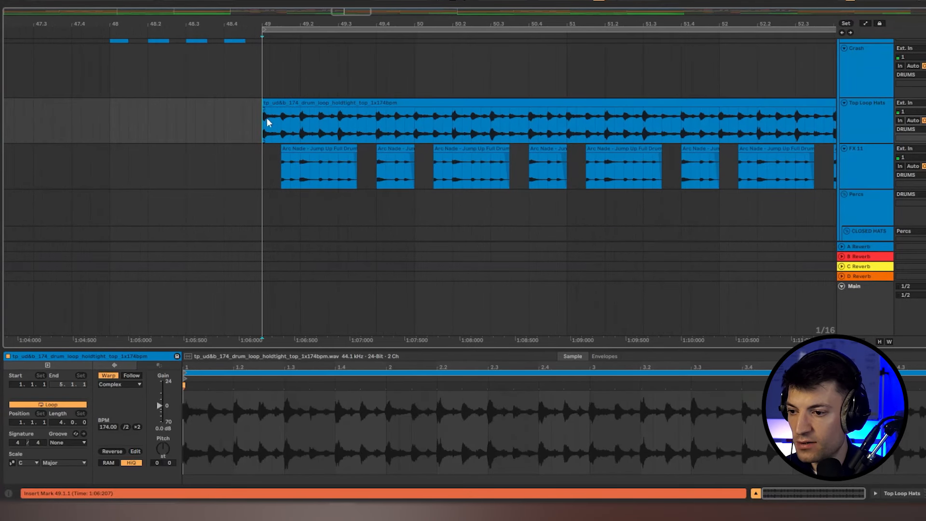
key(shift+Tab)
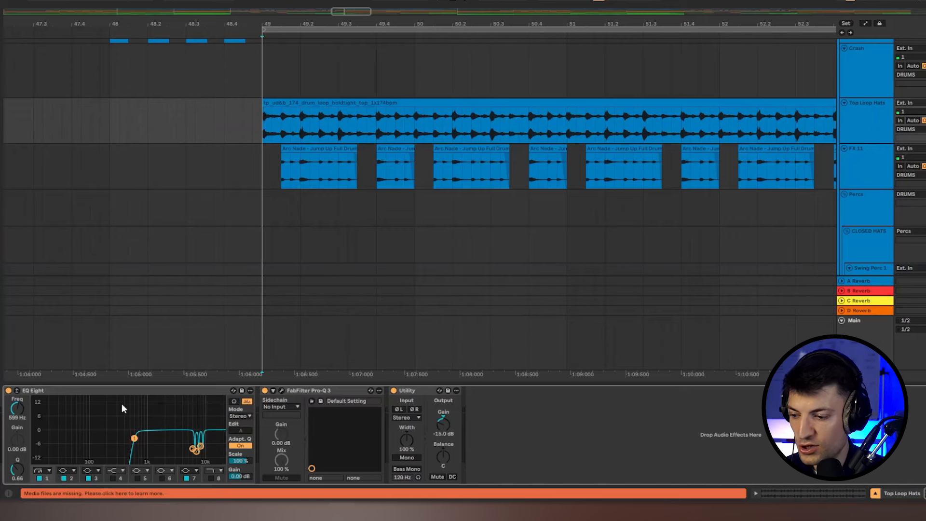
Play the chopped Jump Up full drum clips on the FX 11 track from 49.1.1.
click(253, 168)
key(space)
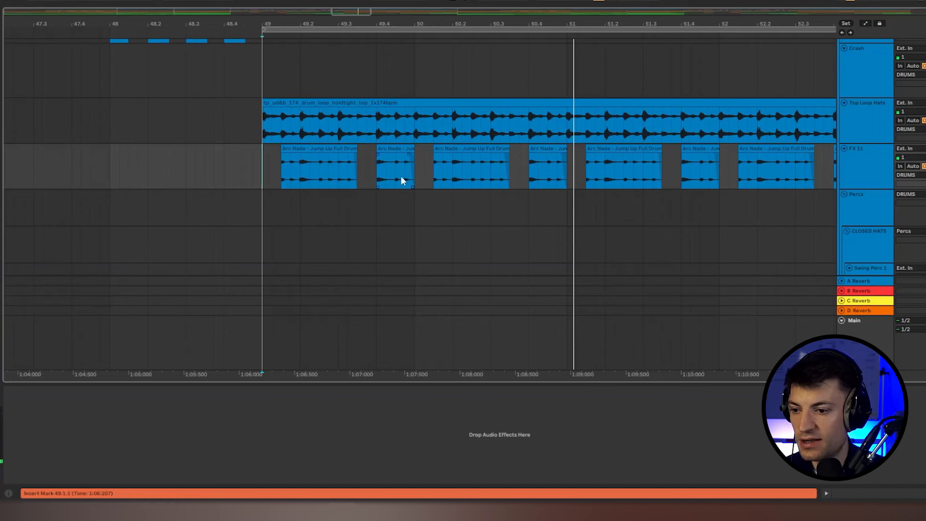
click(335, 174)
click(268, 177)
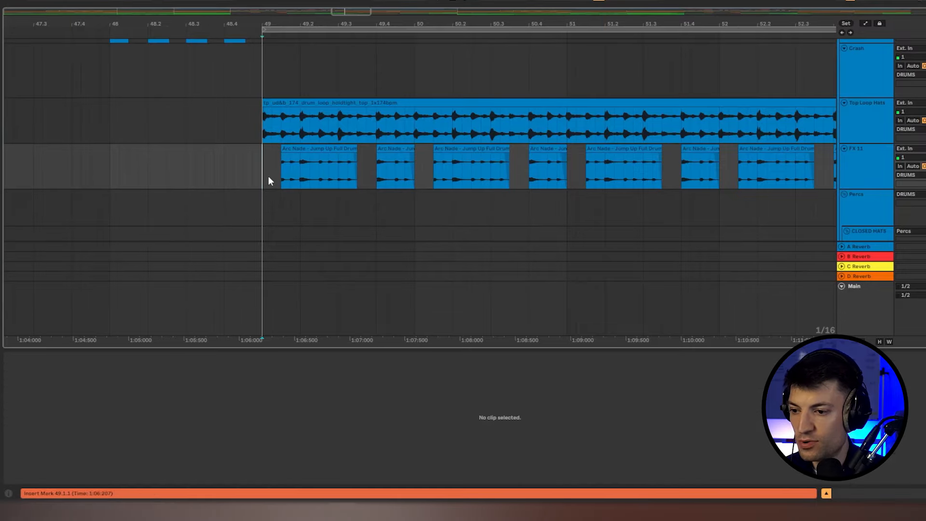
click(865, 169)
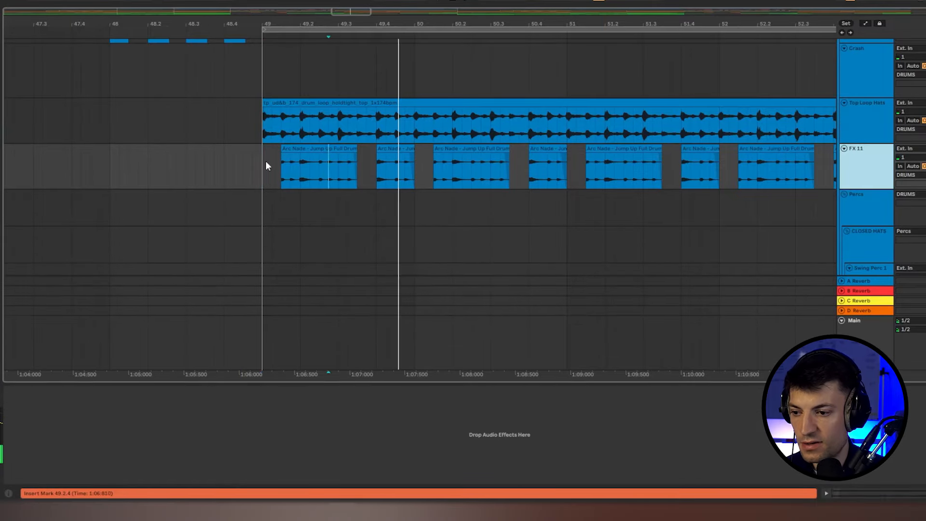
key(space)
click(265, 163)
key(space)
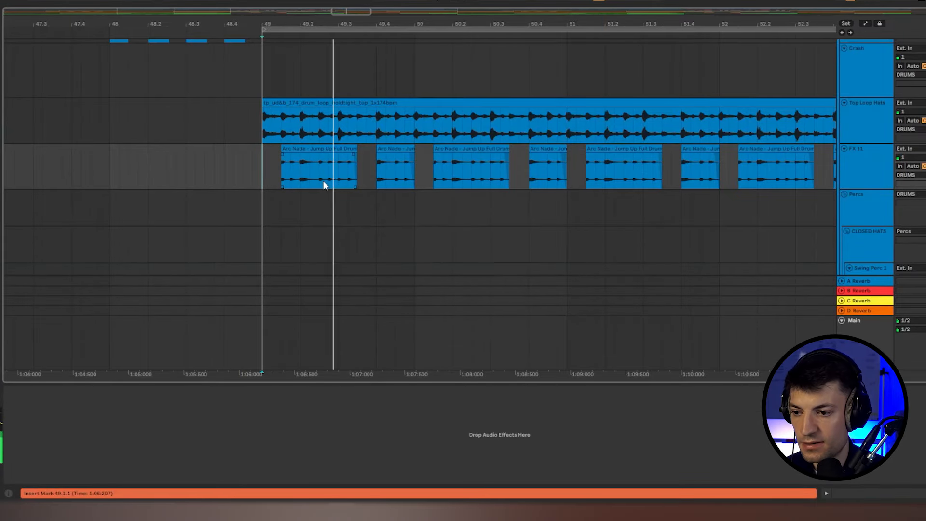
key(space)
Play the Top Loop Hats drum loop from 49.1.1.
click(923, 121)
key(space)
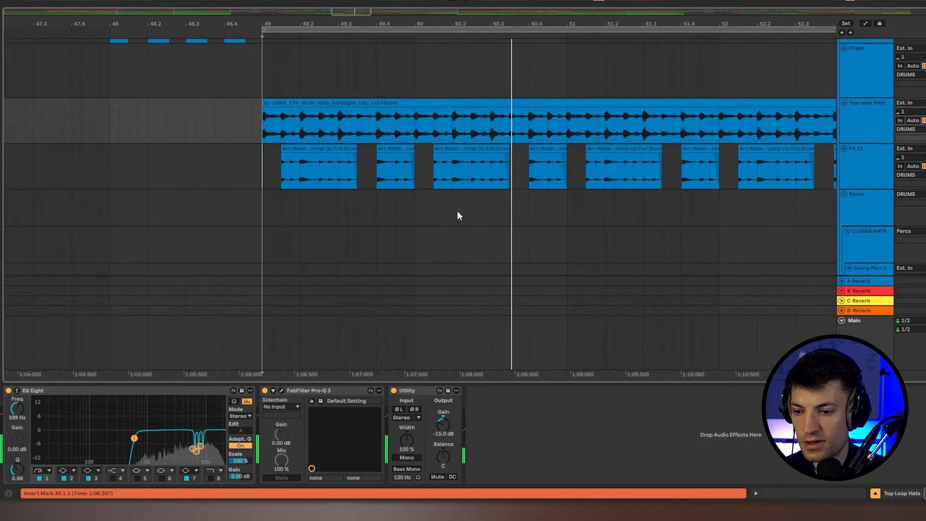
scroll(453, 214, up, 1)
scroll(449, 212, up, 3)
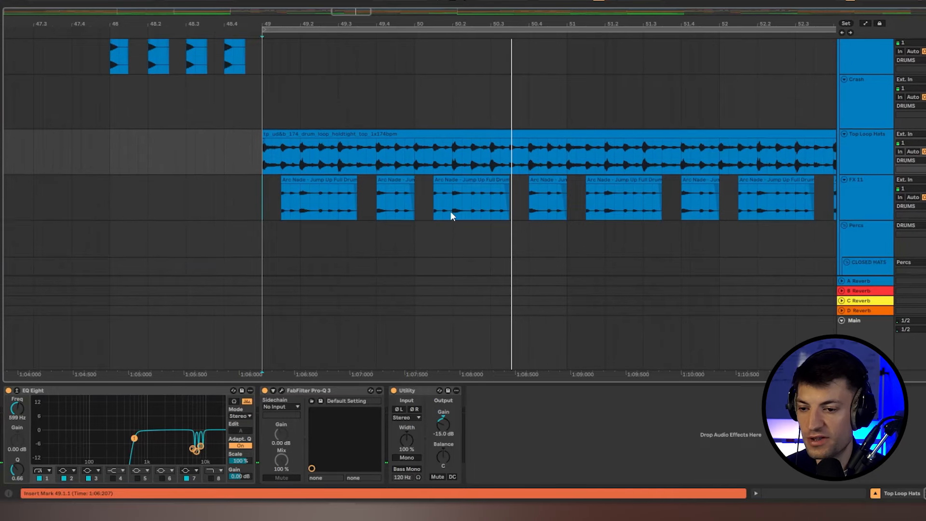
Play the drop's second-half drums from 49.1.1 with the kick, clap and hat tracks in view.
scroll(901, 137, up, 10)
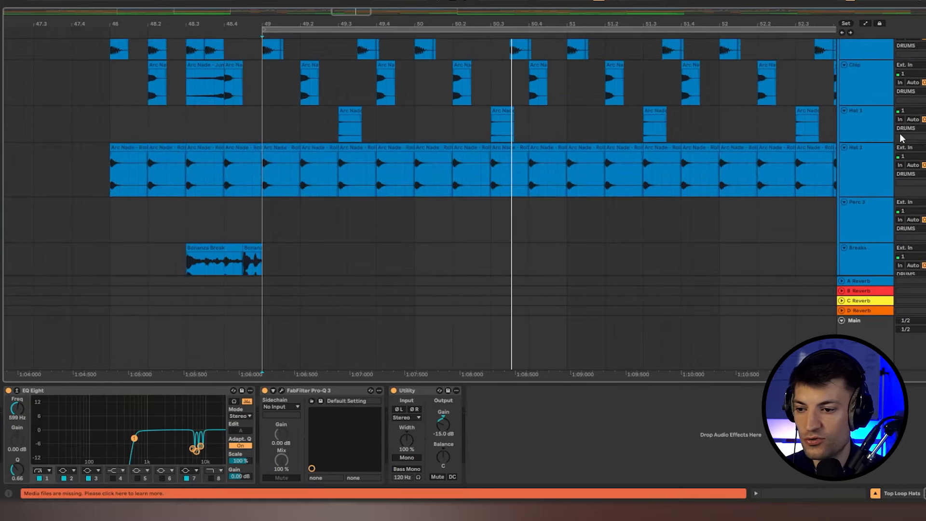
click(868, 86)
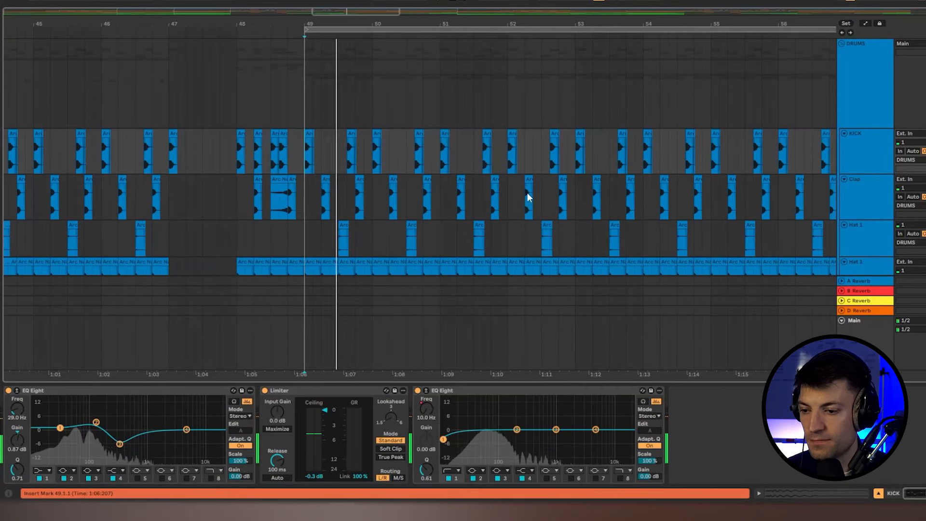
scroll(525, 191, down, 2)
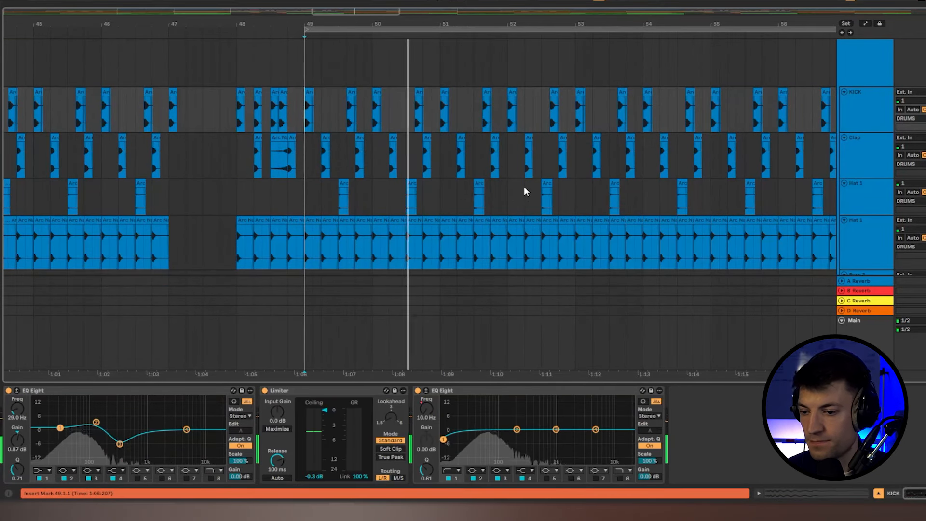
Examine the drum tracks across the whole arrangement, from the Intro past the Drop End marker.
scroll(525, 186, down, 4)
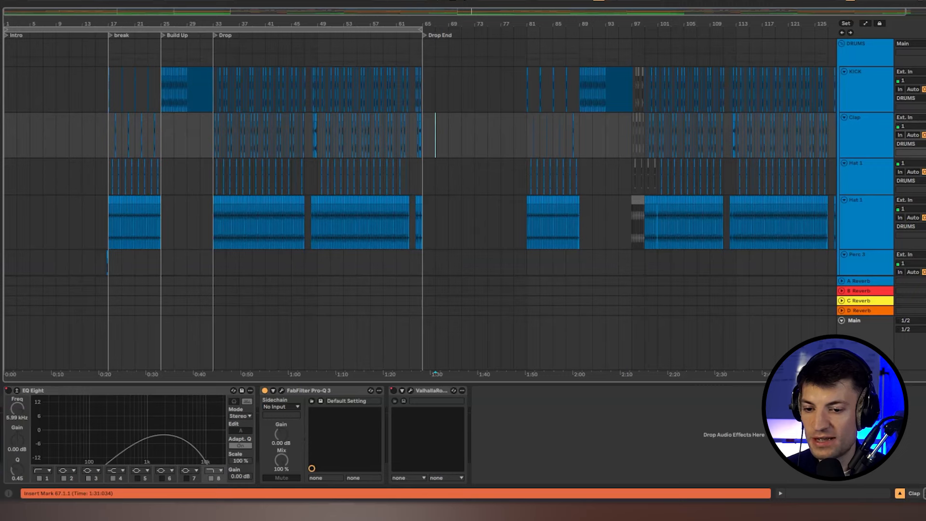
scroll(439, 198, down, 5)
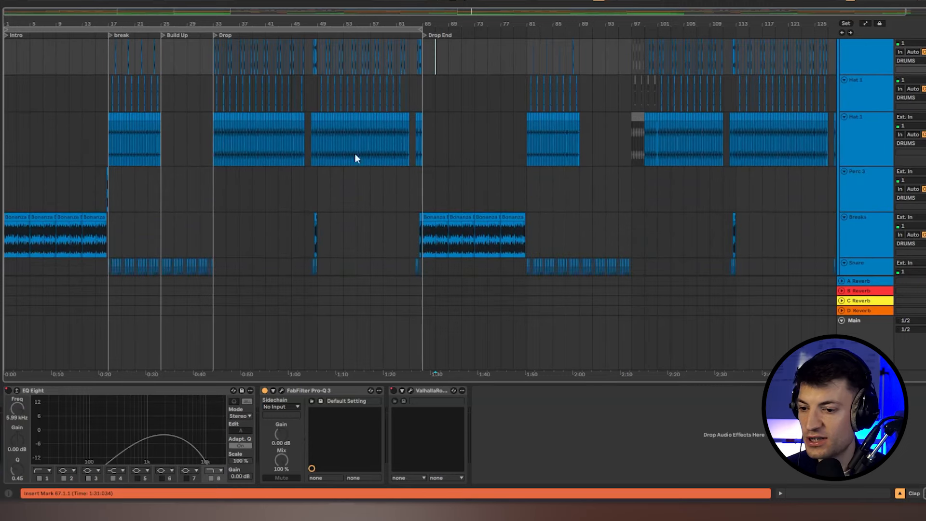
scroll(473, 213, up, 5)
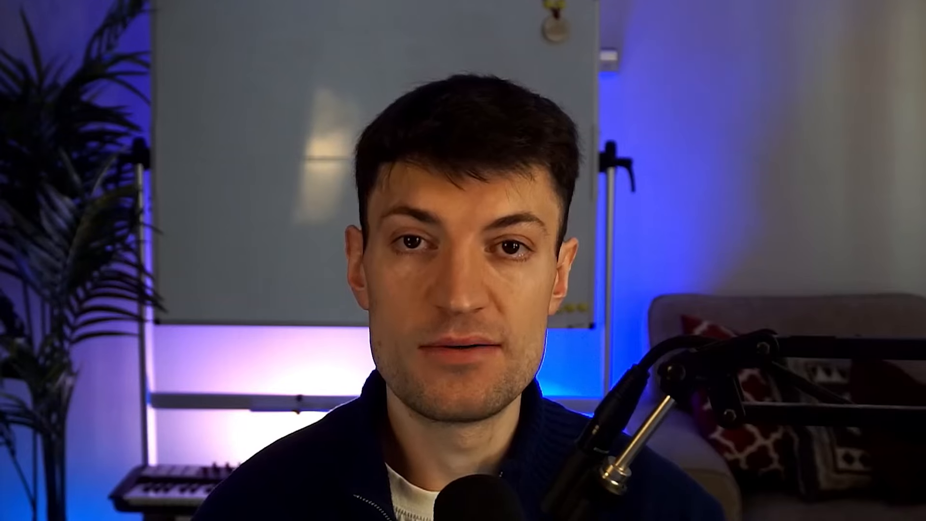
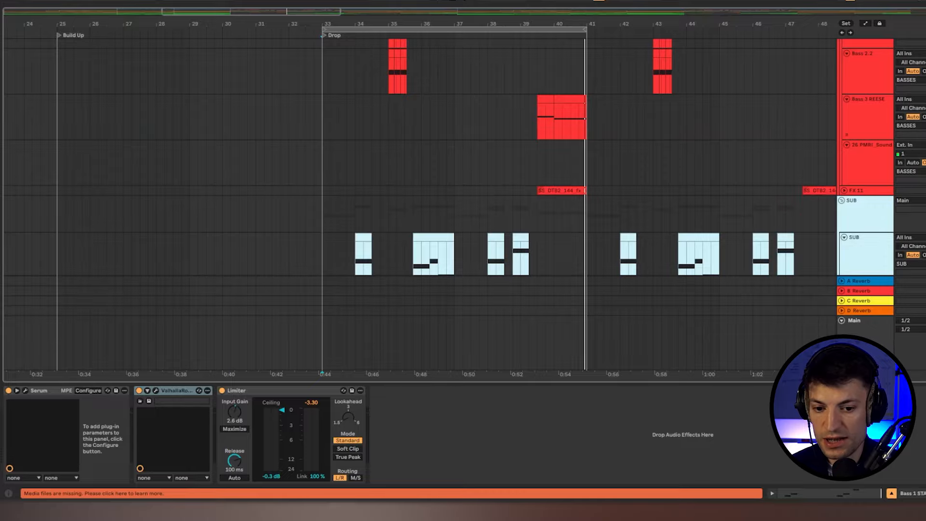
Examine the SUB group's tracks in the drop and show the device chain of the first SUB track.
click(456, 210)
scroll(456, 211, down, 5)
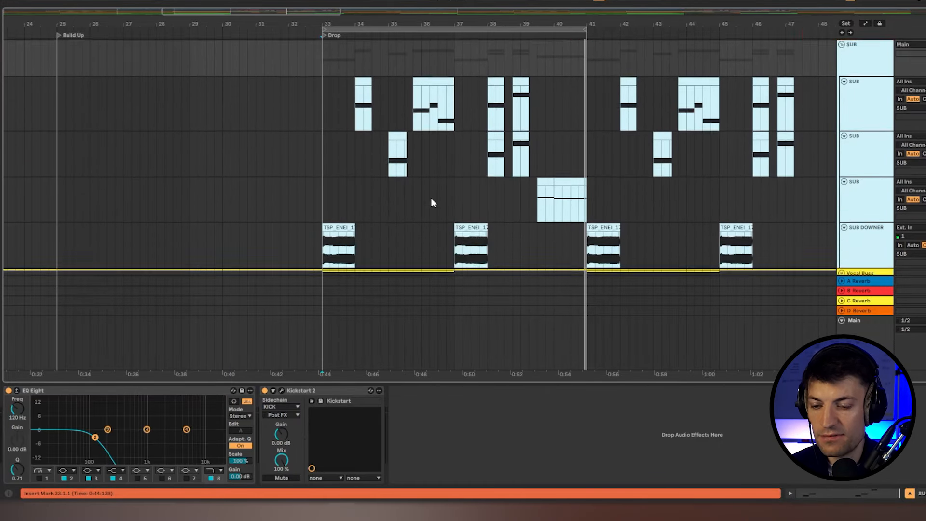
scroll(448, 195, down, 1)
click(333, 93)
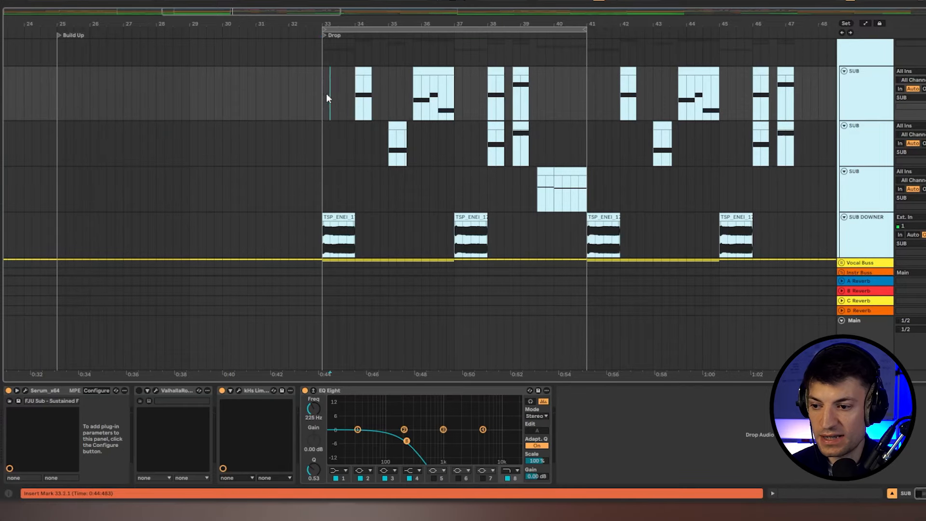
scroll(374, 183, up, 5)
scroll(381, 193, up, 10)
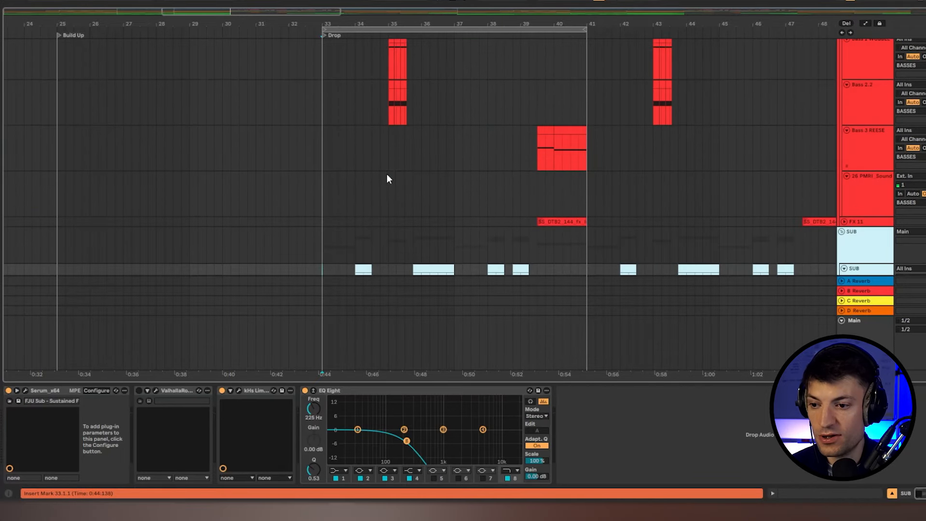
Play the drop from 33.1.1 and follow the Bass 1 STAB, Bass 2 WOBBLE, Bass 2.2 and Bass 3 REESE clips.
key(space)
scroll(405, 183, down, 2)
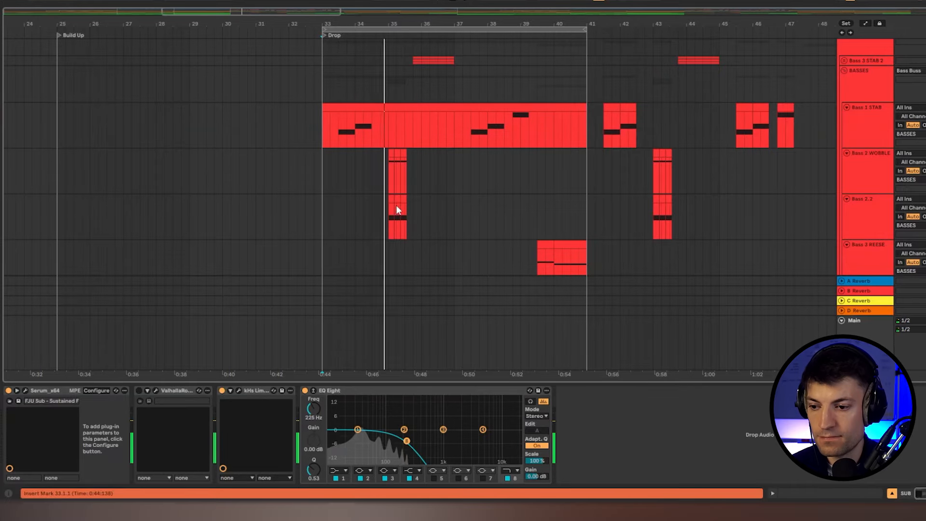
scroll(414, 155, down, 2)
scroll(426, 141, up, 2)
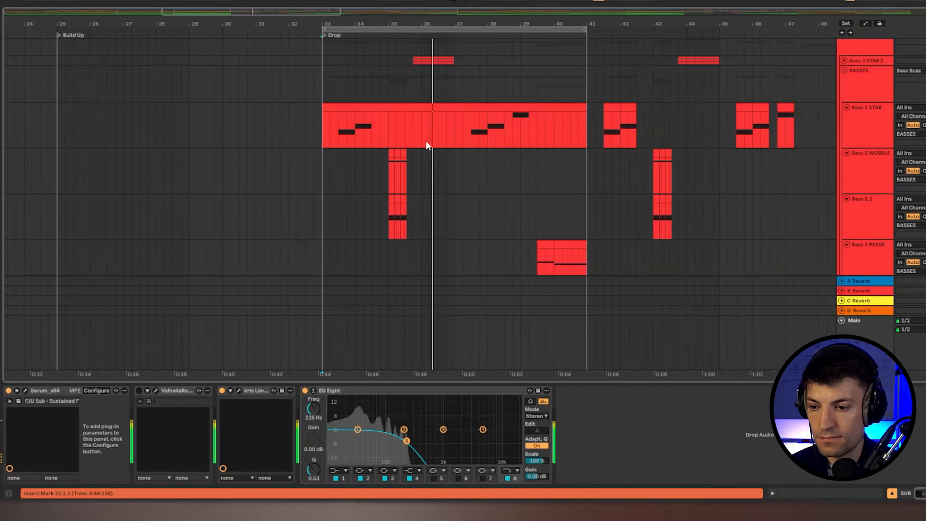
scroll(478, 159, down, 1)
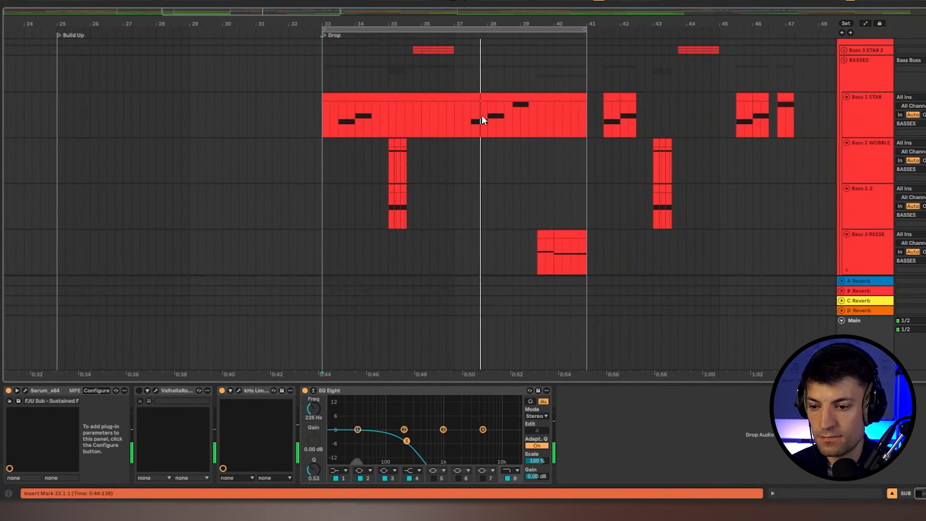
scroll(528, 188, down, 5)
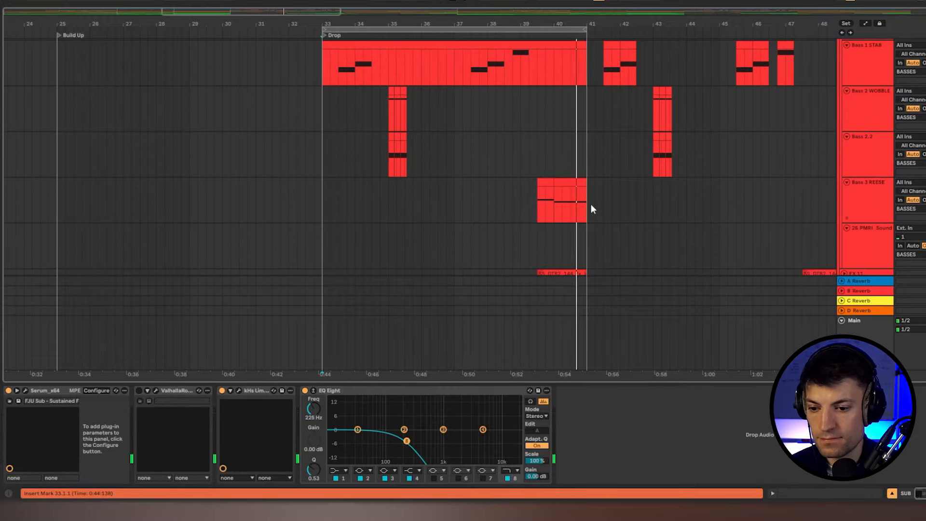
scroll(591, 208, down, 5)
Stop playback, place the insert marker at 39.3.1 on the FX track and look over the SUB and bass tracks up to Bass 1 STAB.
key(space)
click(536, 222)
click(536, 222)
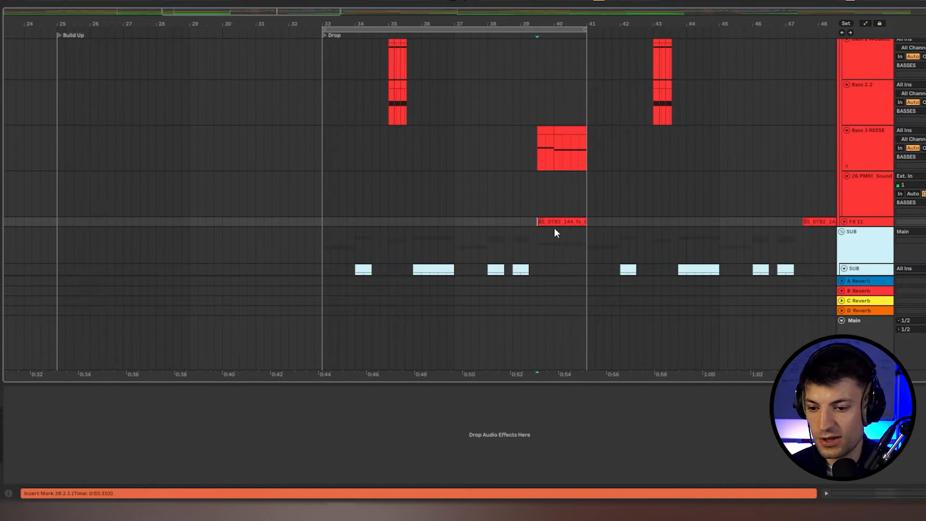
scroll(545, 186, down, 2)
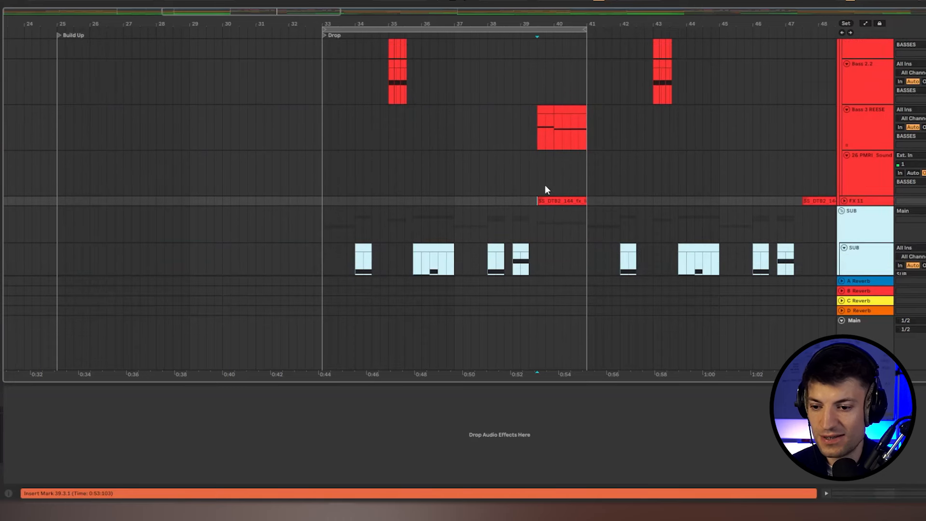
scroll(545, 176, up, 8)
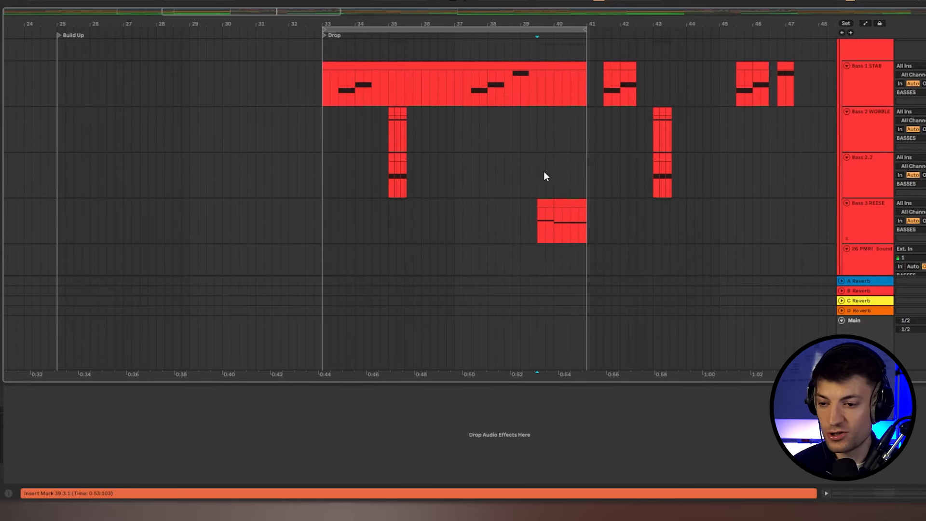
scroll(512, 172, up, 5)
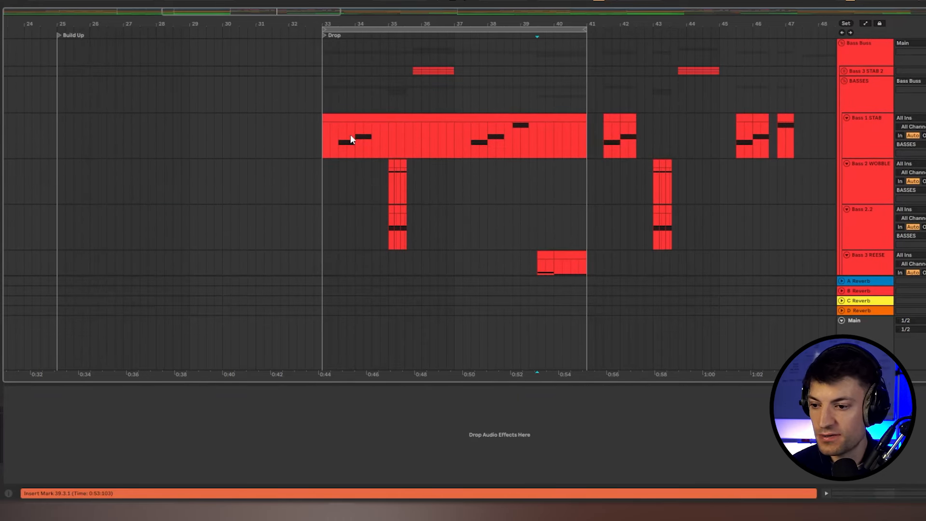
Play the Bass 1 STAB clip from 33.1.1, view its MIDI notes and return to the track's device chain.
click(354, 118)
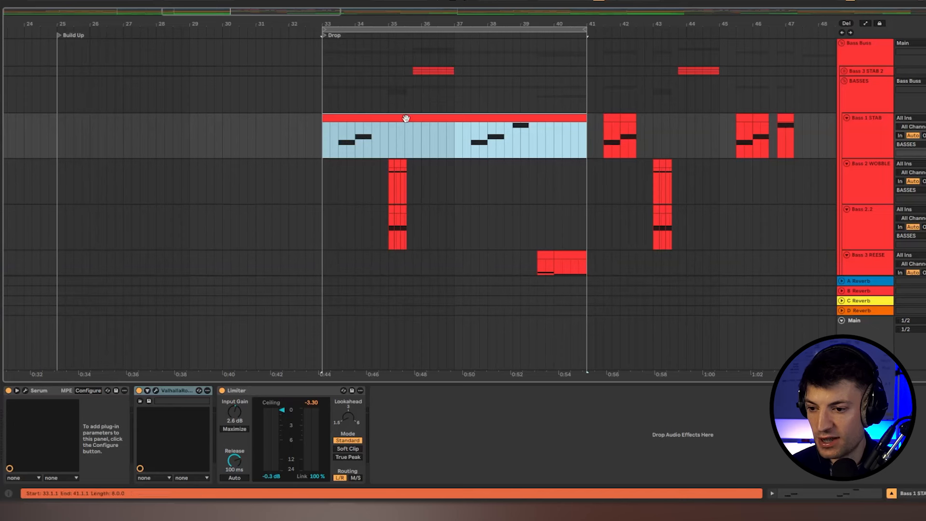
click(324, 140)
key(space)
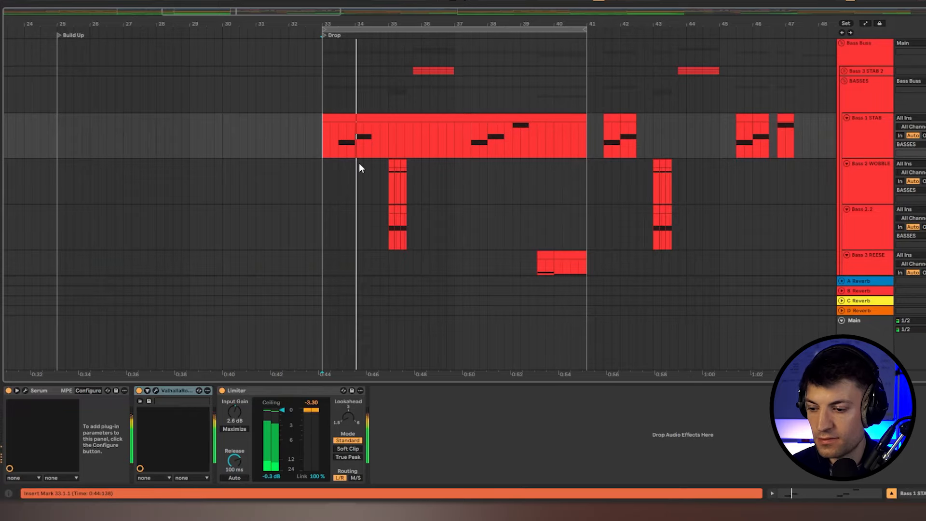
key(space)
double_click(460, 148)
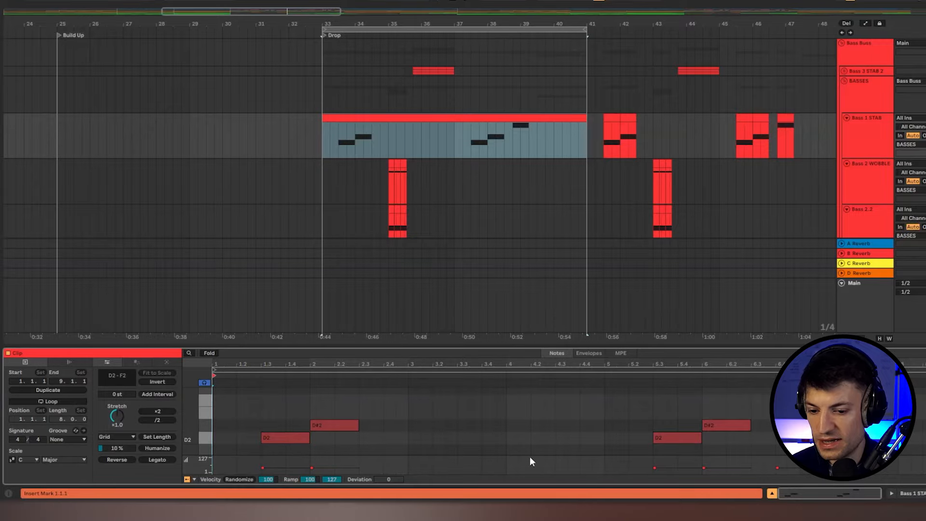
key(shift+Tab)
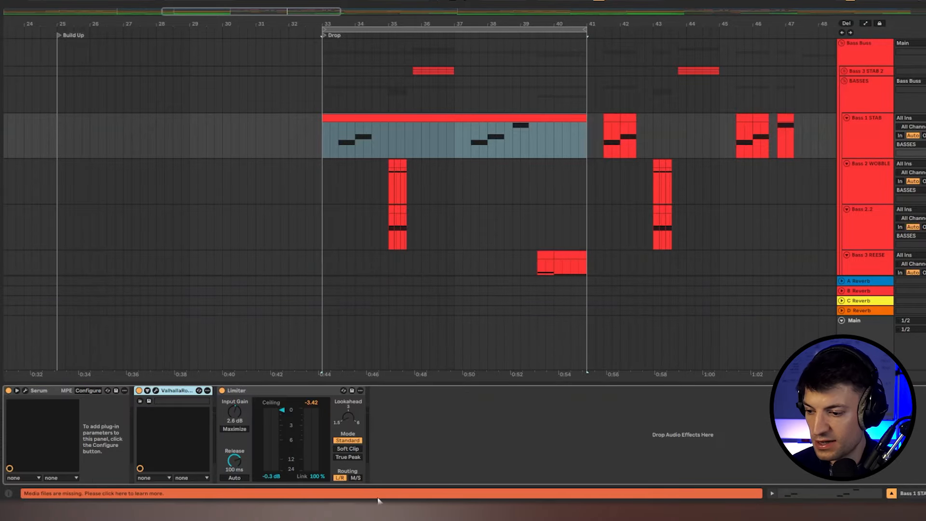
Open Serum on the Bass 1 STAB track, check the FJU Stab - Hot preset's effects and oscillator pages, and show LFO 2.
click(25, 391)
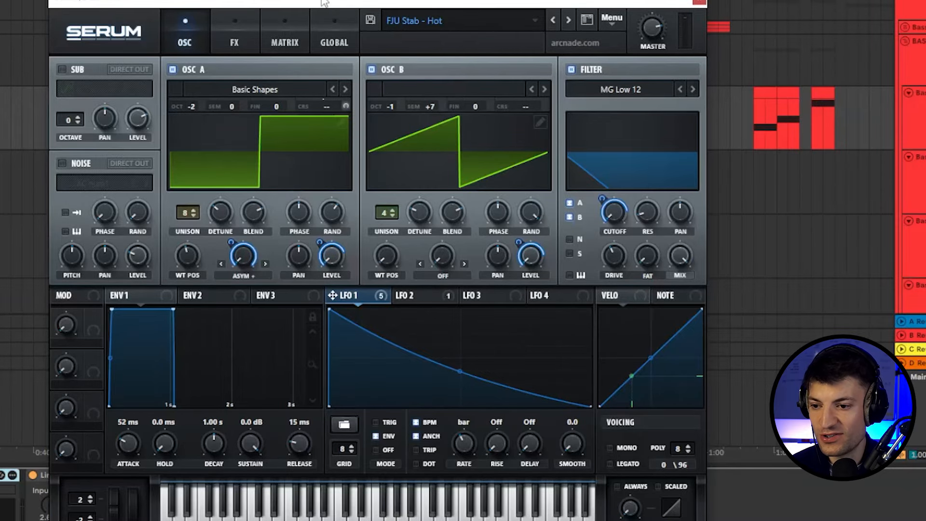
drag(322, 4, 338, 0)
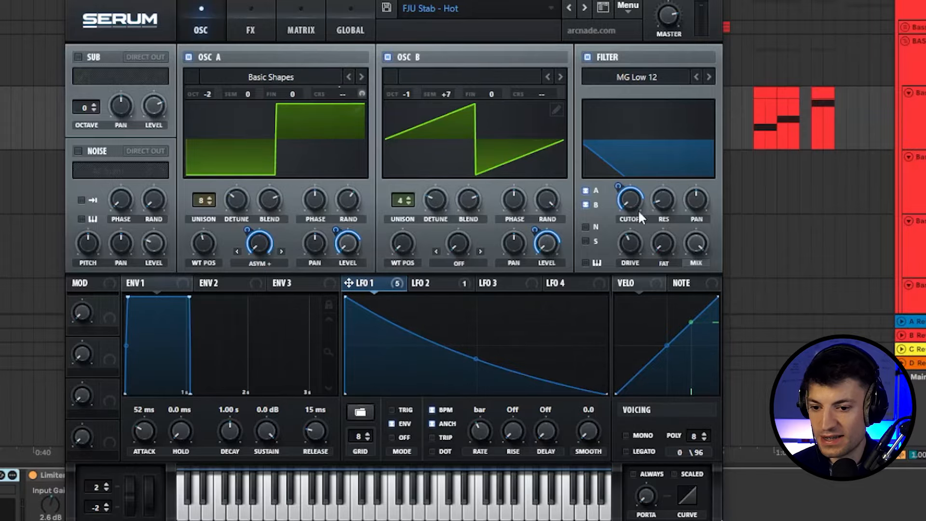
click(250, 26)
click(202, 30)
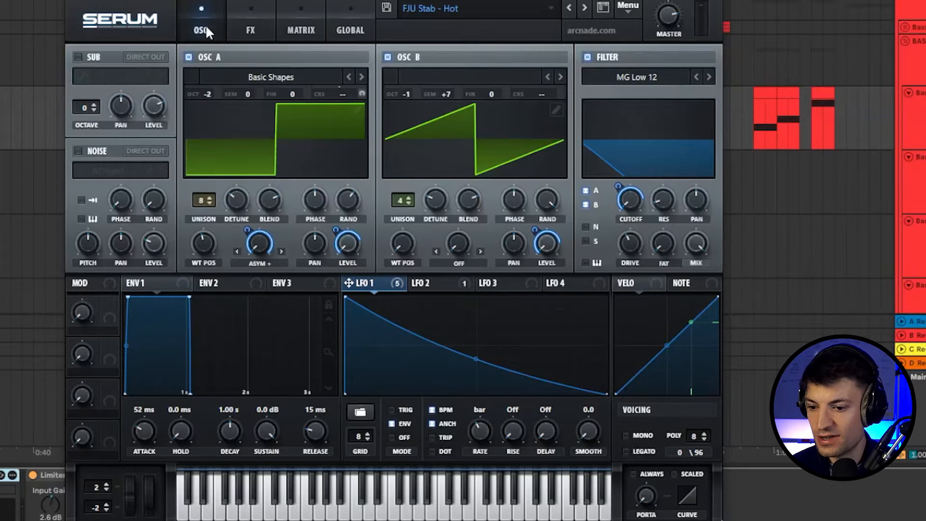
click(438, 288)
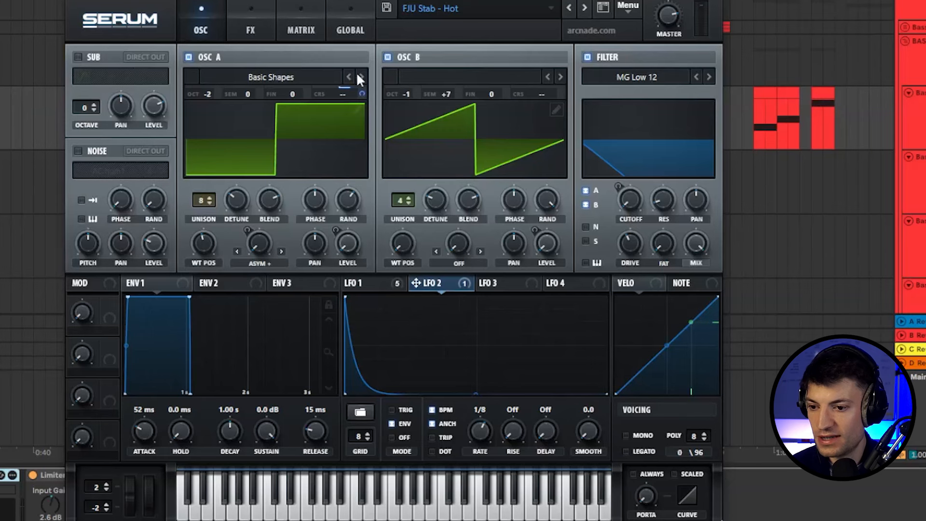
Remove the modulation from OSC A's coarse pitch and reassign LFO 2 to it as unidirectional modulation.
right_click(360, 91)
click(361, 95)
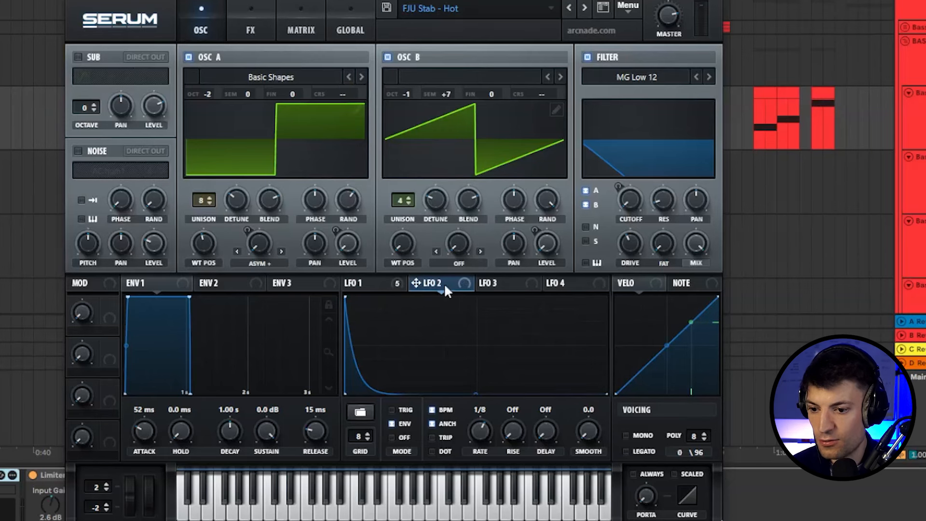
drag(444, 283, 356, 96)
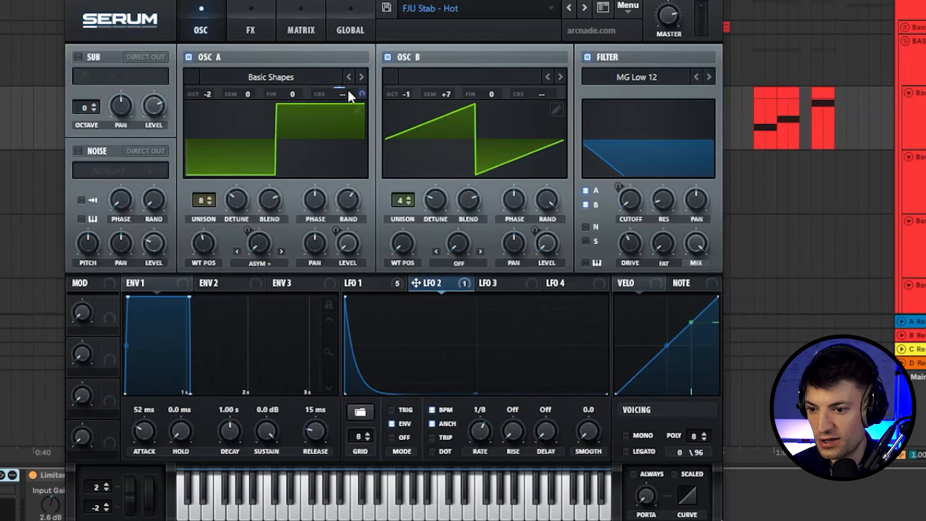
alt+shift+click(363, 95)
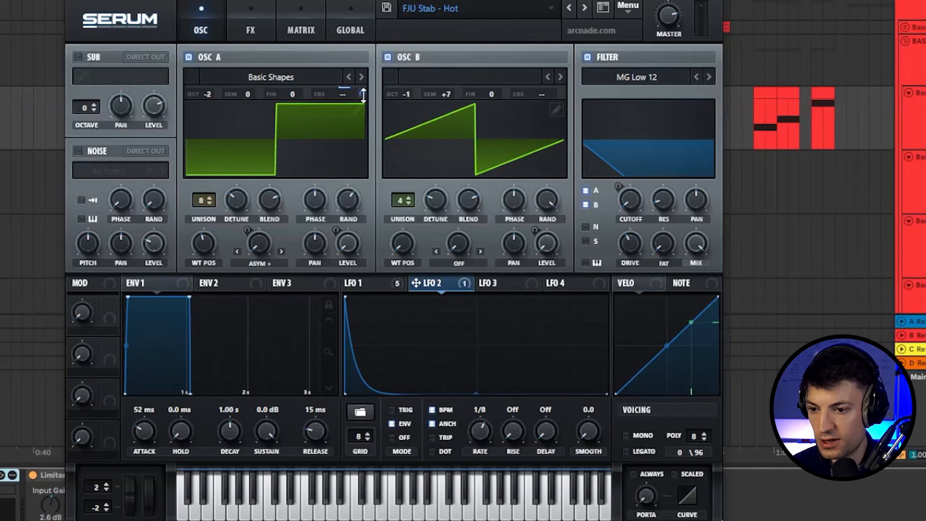
mouse_move(363, 92)
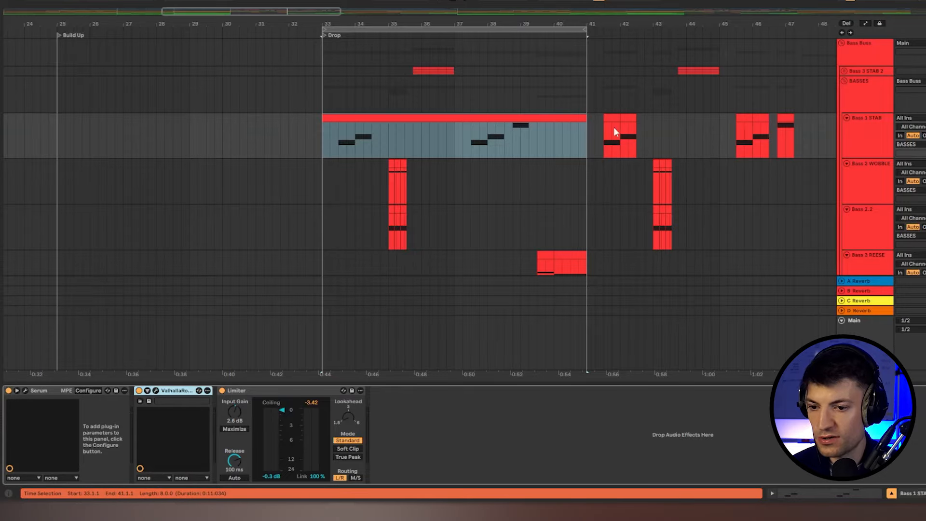
Switch ValhallaRoom off and back on for the Bass 1 STAB track and inspect its reverb settings.
scroll(723, 203, up, 1)
click(858, 60)
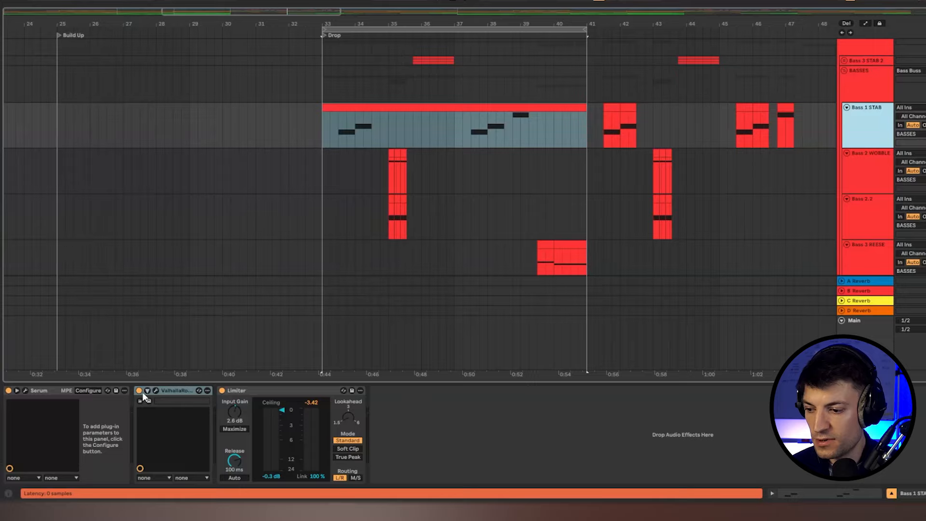
click(140, 391)
click(139, 391)
click(156, 390)
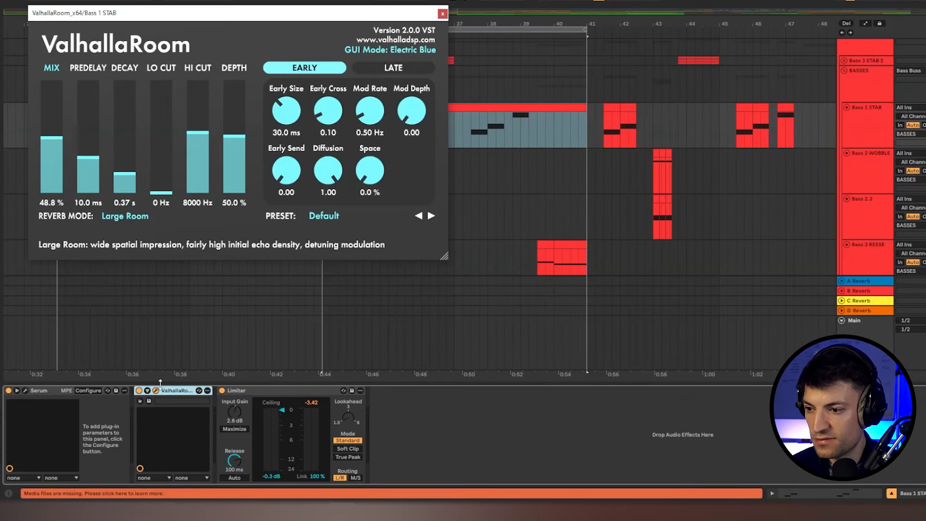
click(442, 15)
Play the Bass 2 WOBBLE track from 35.1.1 alongside the other bass layers.
click(380, 172)
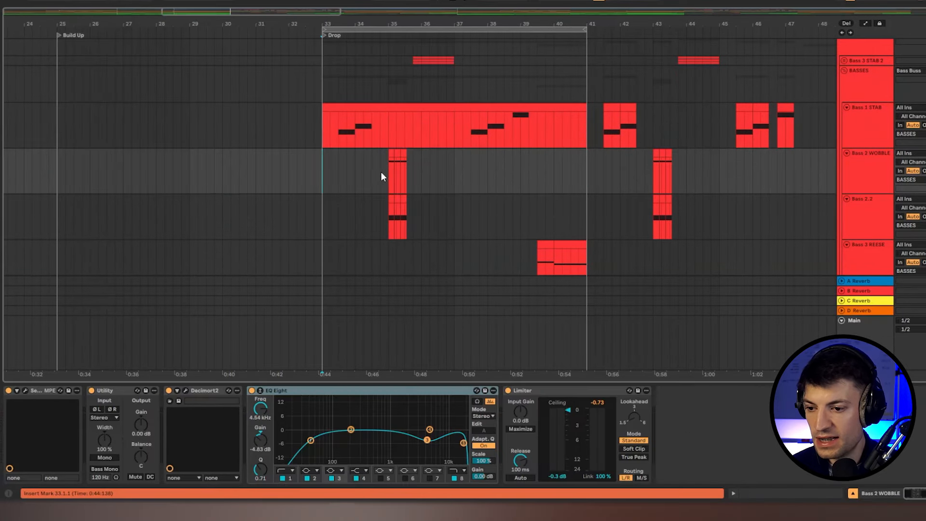
key(space)
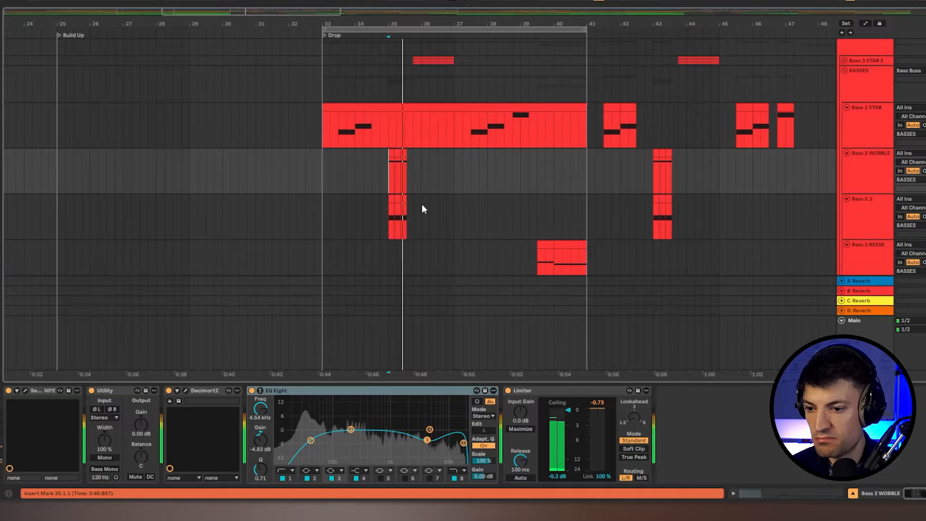
key(space)
View the MIDI notes of the Bass 2 WOBBLE clip at 35.1.1 and audition the clip again.
scroll(388, 186, up, 5)
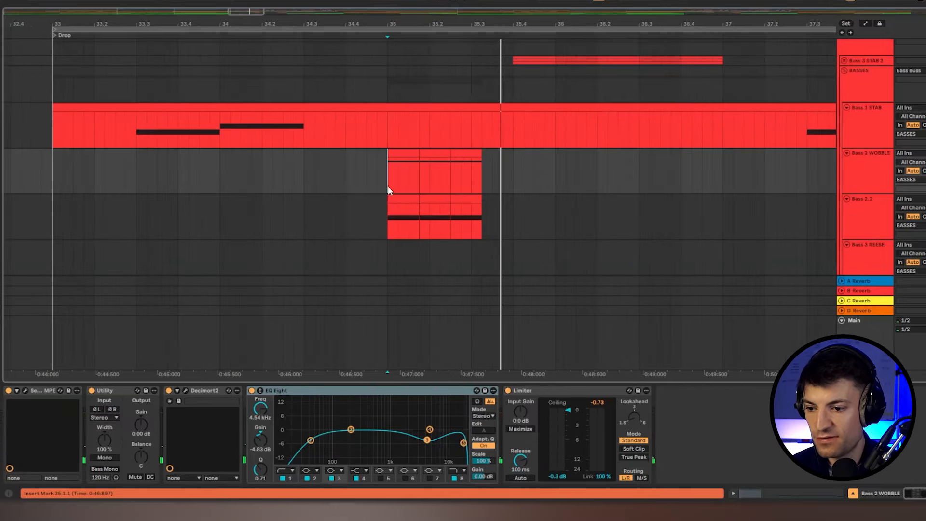
double_click(408, 164)
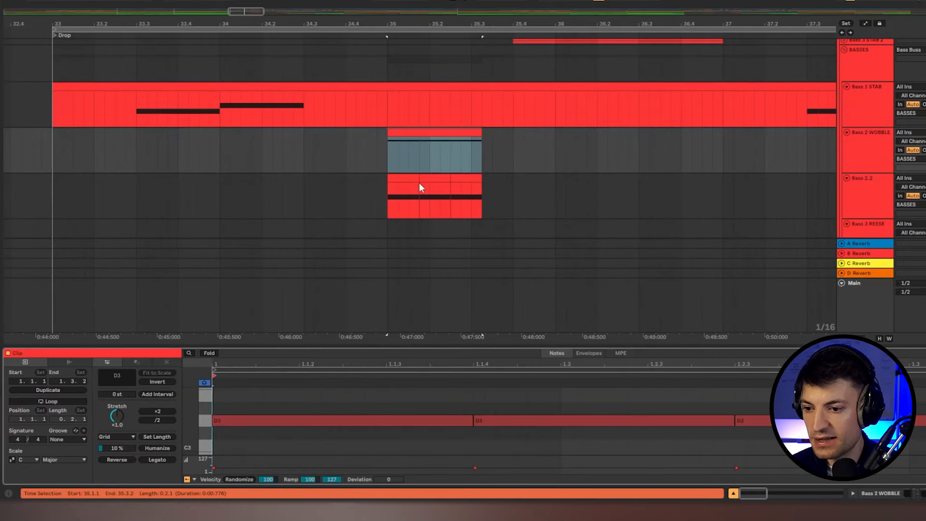
click(391, 153)
key(space)
key(space)
key(space)
key(space)
Open Serum on the Bass 2 WOBBLE track and audition the MAIN FROGGA preset on its keyboard.
click(871, 153)
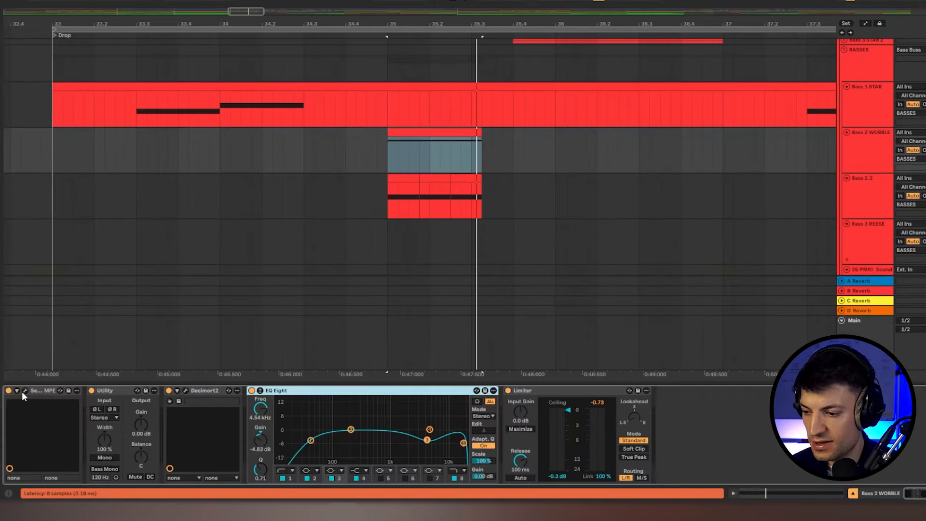
click(24, 391)
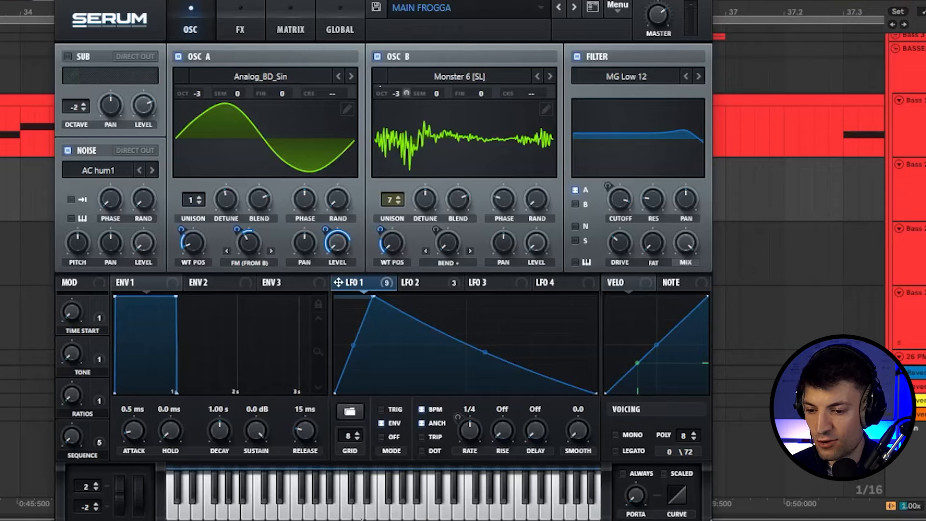
click(361, 514)
click(361, 514)
click(361, 514)
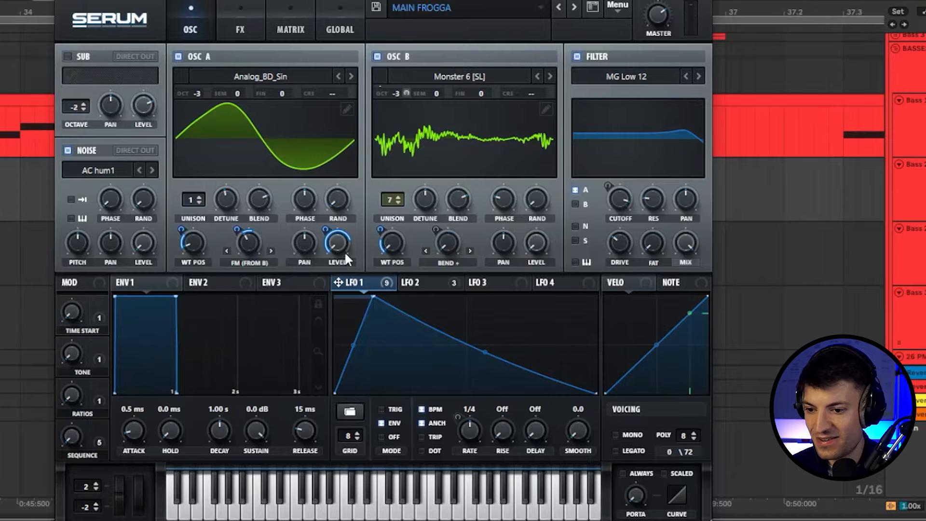
Look through the MAIN FROGGA preset's effects and oscillator pages and play a few more notes.
click(246, 23)
drag(703, 106, 661, 80)
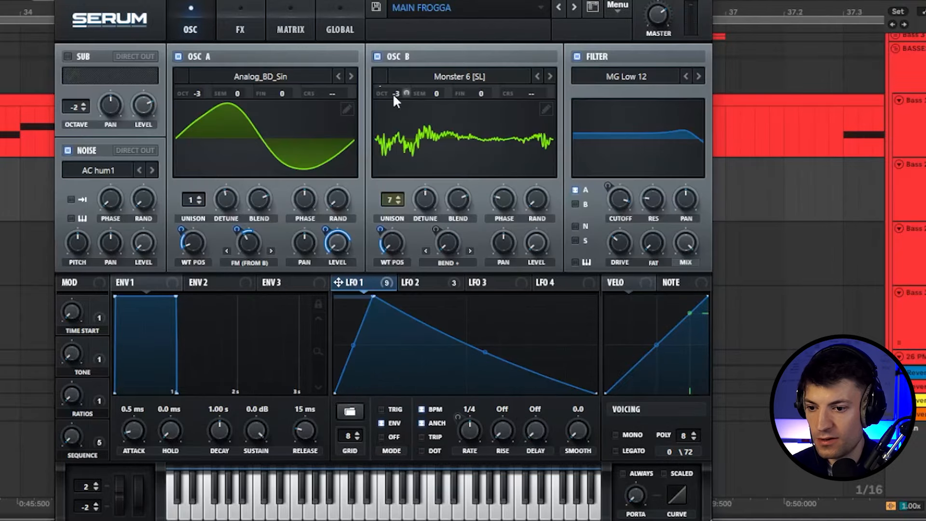
click(289, 508)
click(360, 513)
click(363, 512)
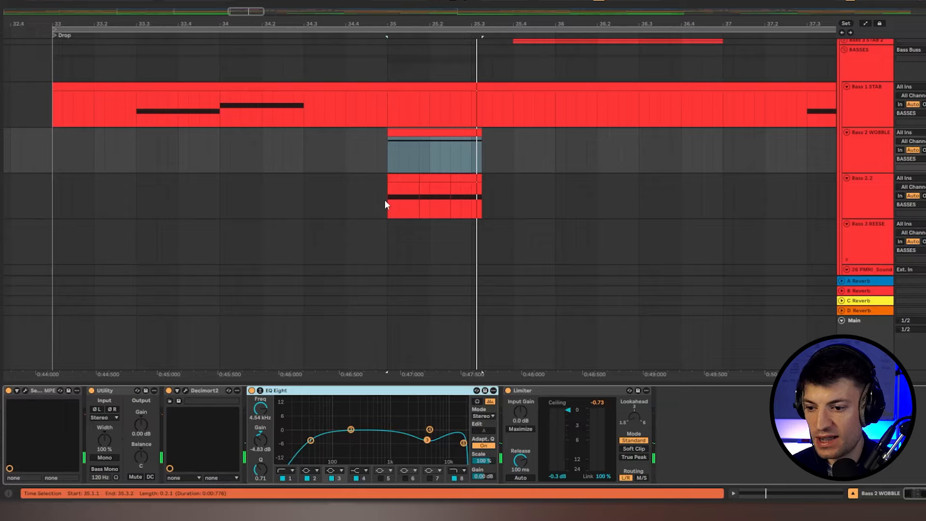
Play the Bass 2.2 track from 35.1.1 and compare it with the Bass 2 WOBBLE track above it.
click(385, 201)
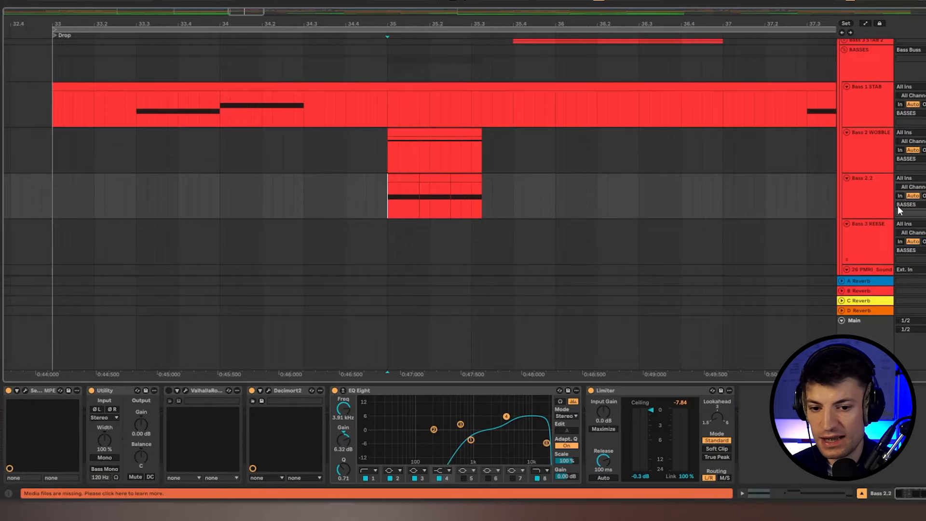
key(space)
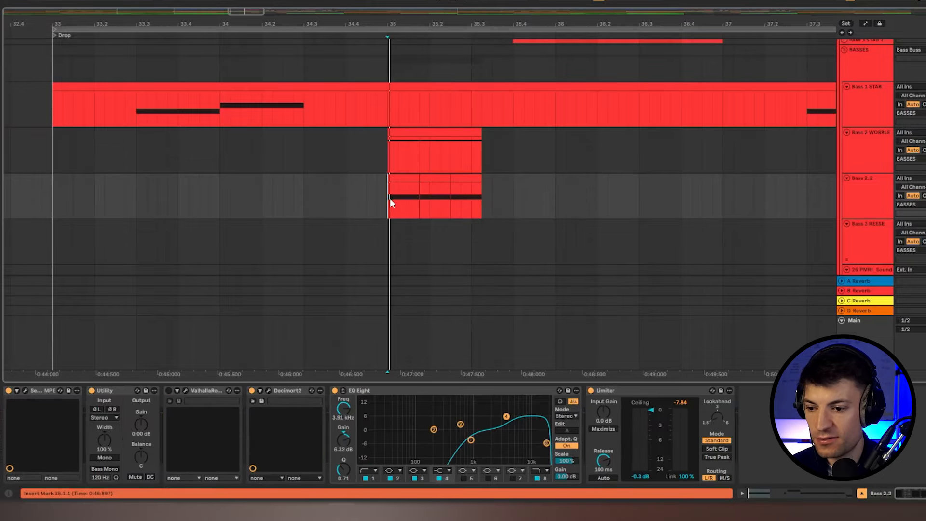
key(space)
key(Up)
key(space)
key(space)
key(Down)
key(space)
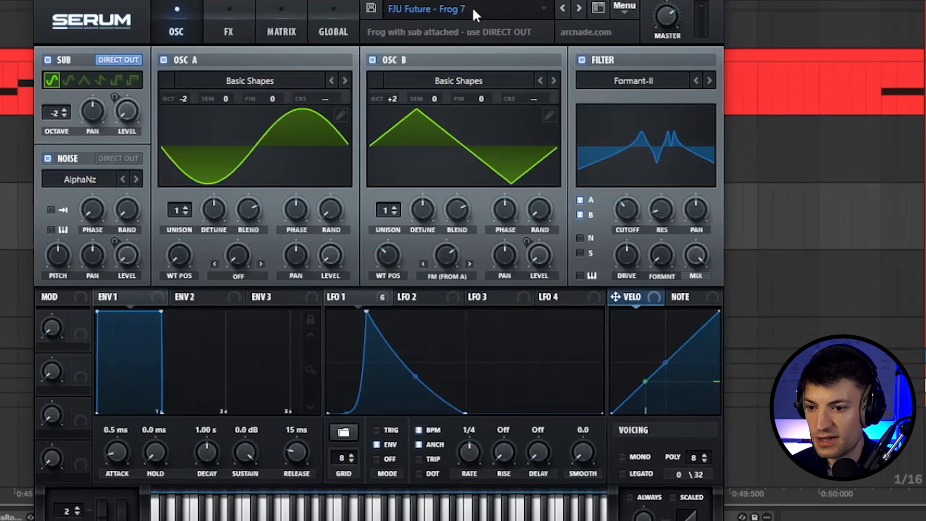
Examine the LFO 1 routing and effects page of the FJU Future - Frog 7 preset in Serum on Bass 2.2.
click(453, 4)
click(461, 4)
click(369, 192)
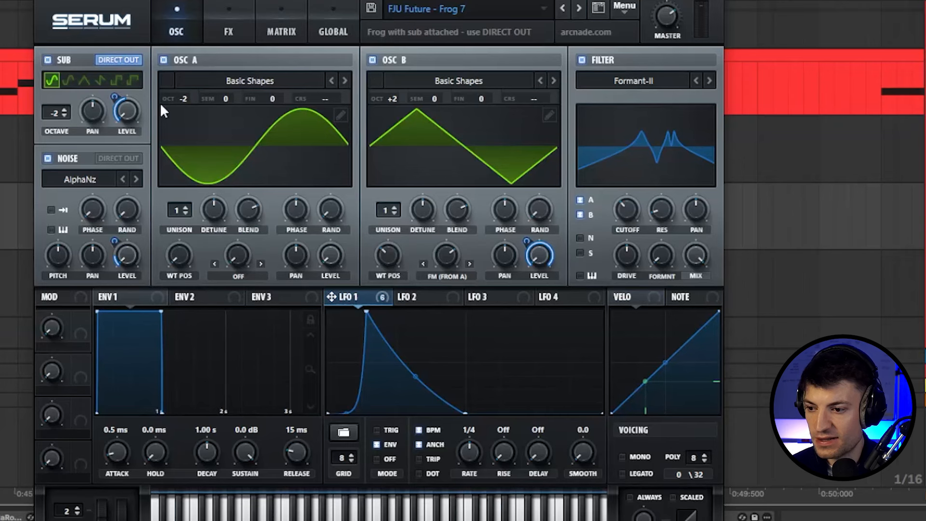
click(242, 21)
drag(718, 95, 716, 175)
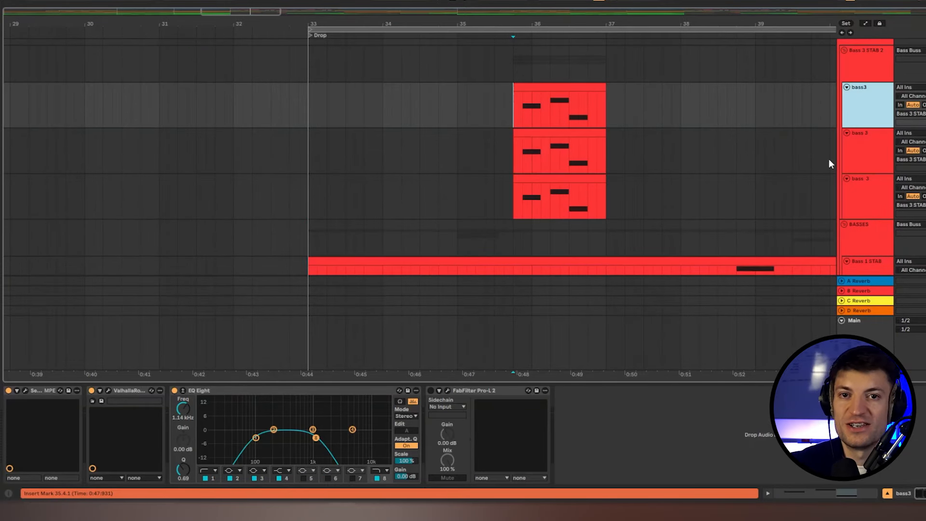
Open the first bass3 clip at 35.4.1 in the Bass 3 STAB 2 group and examine its MIDI notes.
click(528, 105)
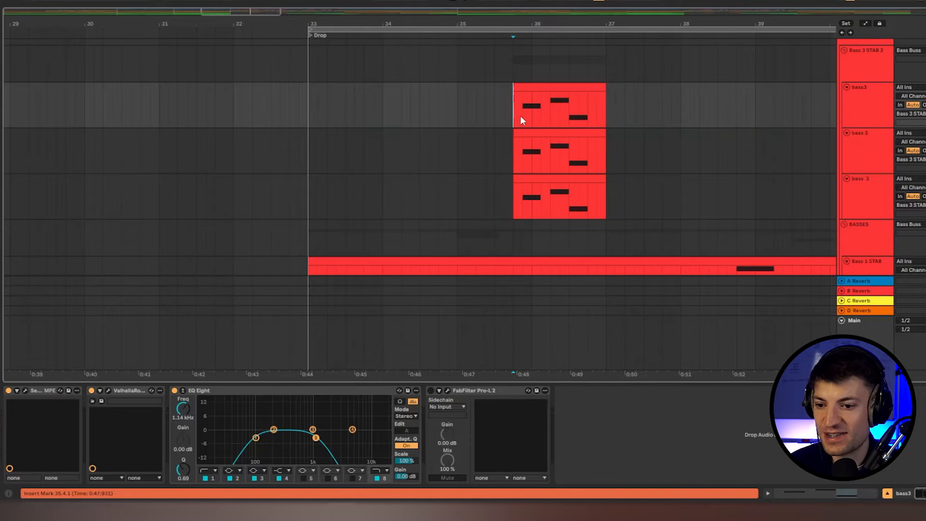
scroll(541, 126, down, 3)
scroll(699, 217, up, 2)
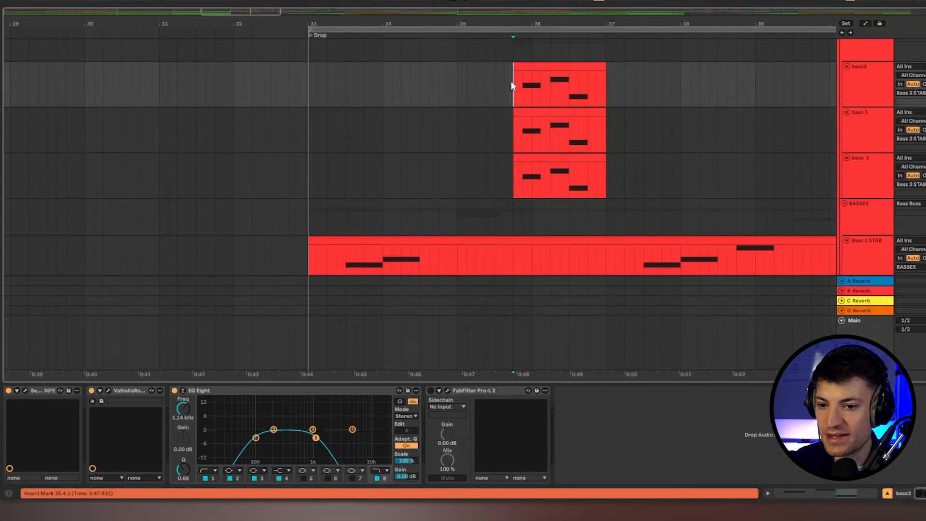
scroll(595, 186, up, 1)
click(545, 99)
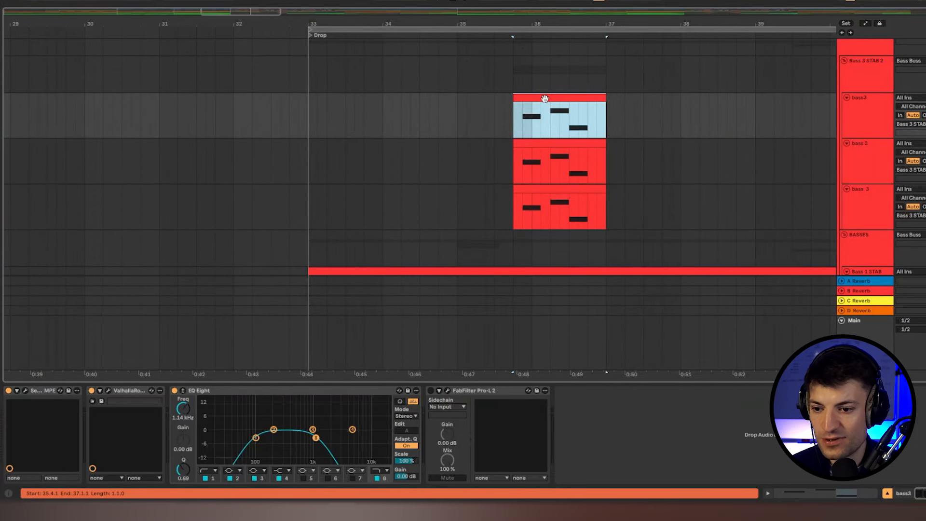
double_click(545, 99)
scroll(470, 398, down, 3)
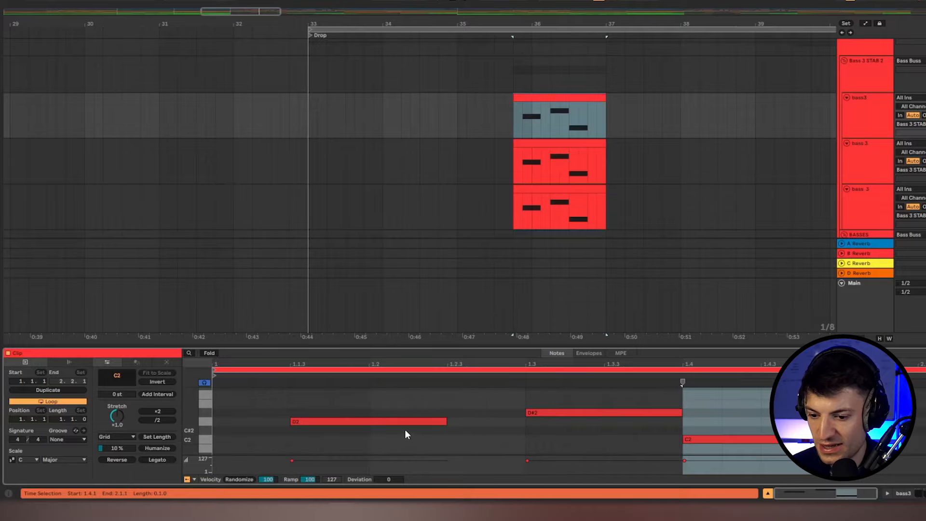
click(538, 98)
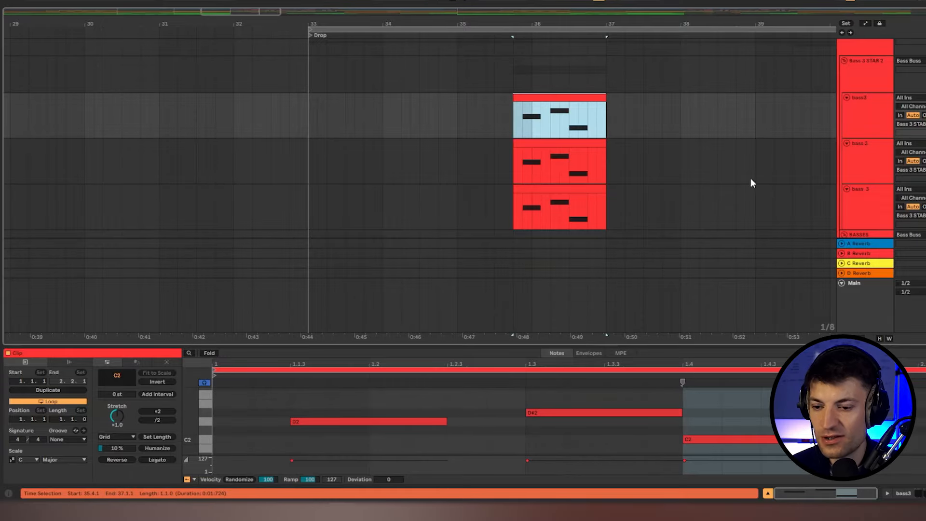
click(522, 131)
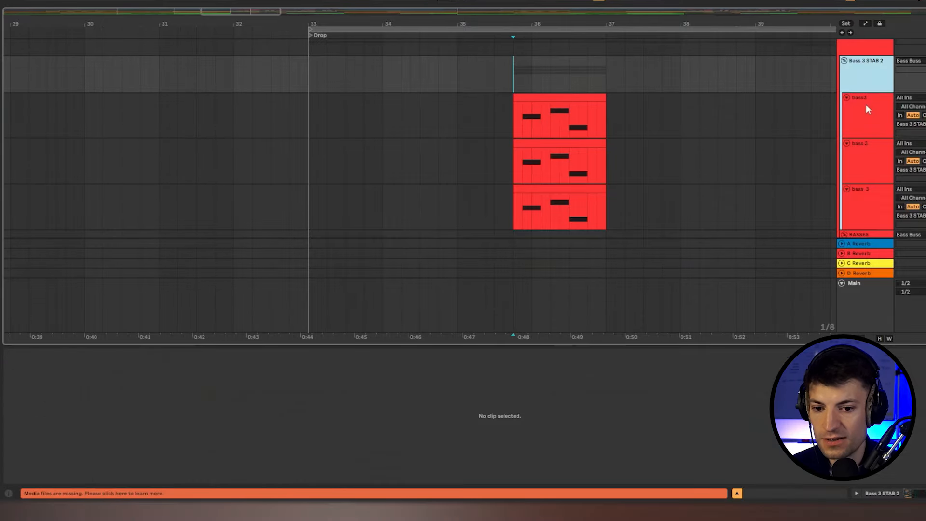
Play the bass3 track from 35.4.1 and view its Gravel preset in Serum.
click(866, 104)
click(514, 120)
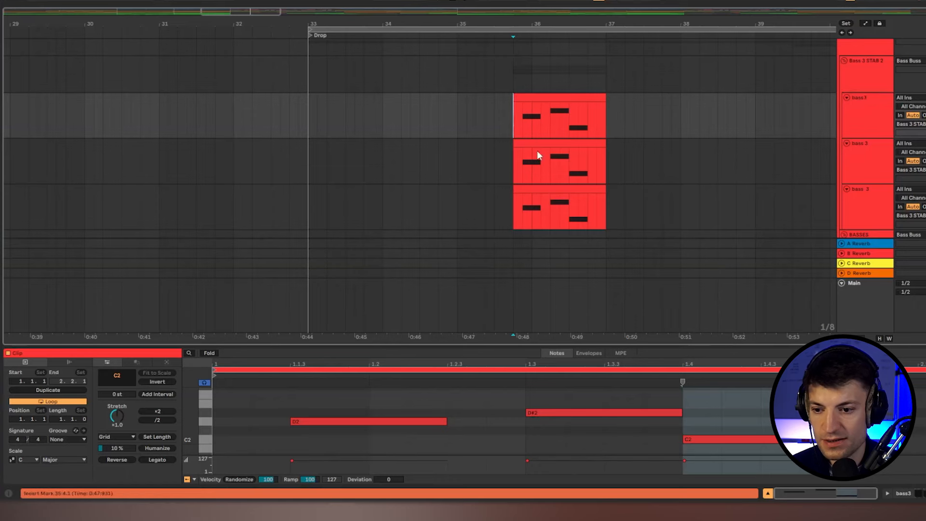
key(space)
click(862, 129)
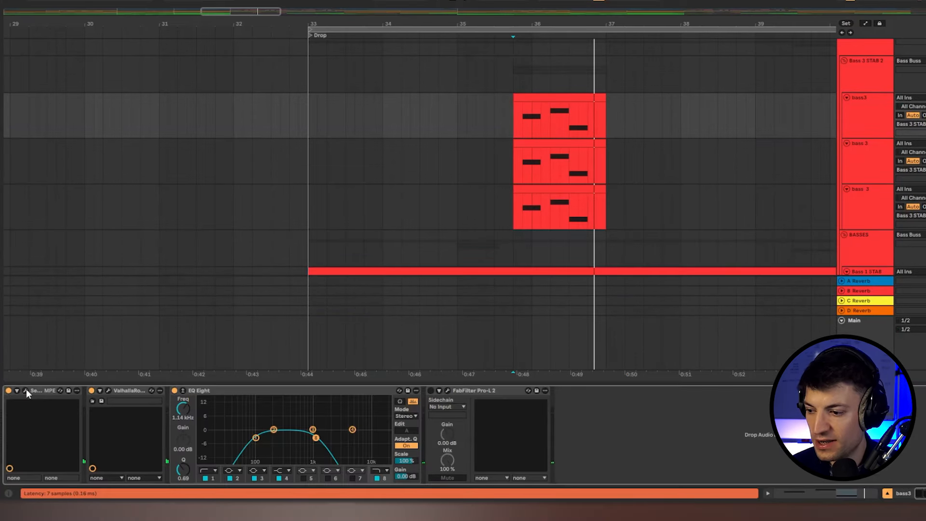
click(25, 390)
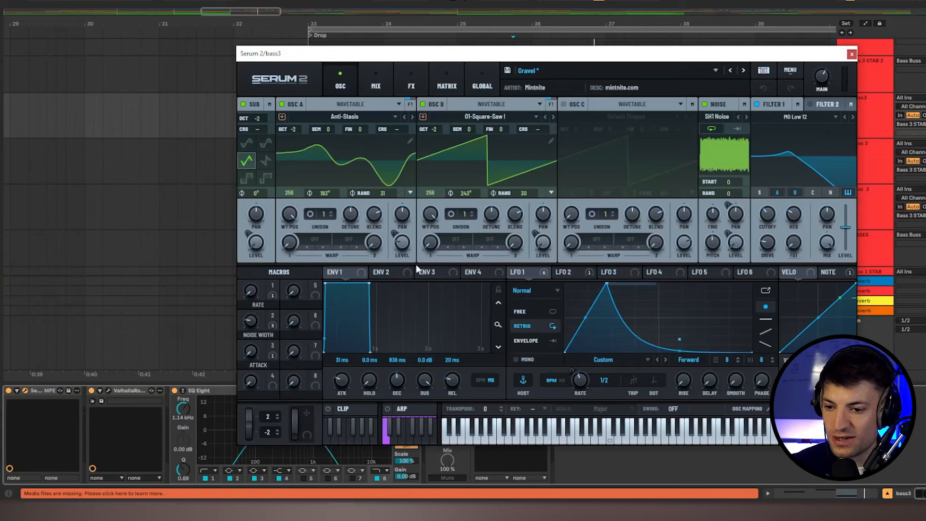
click(851, 55)
View the Concussion preset in Serum on the second bass 3 track.
click(856, 151)
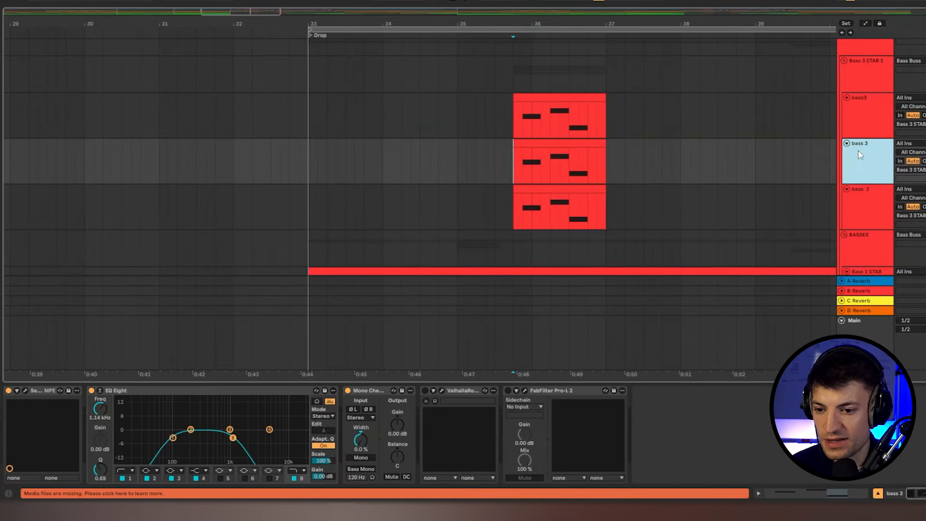
click(25, 390)
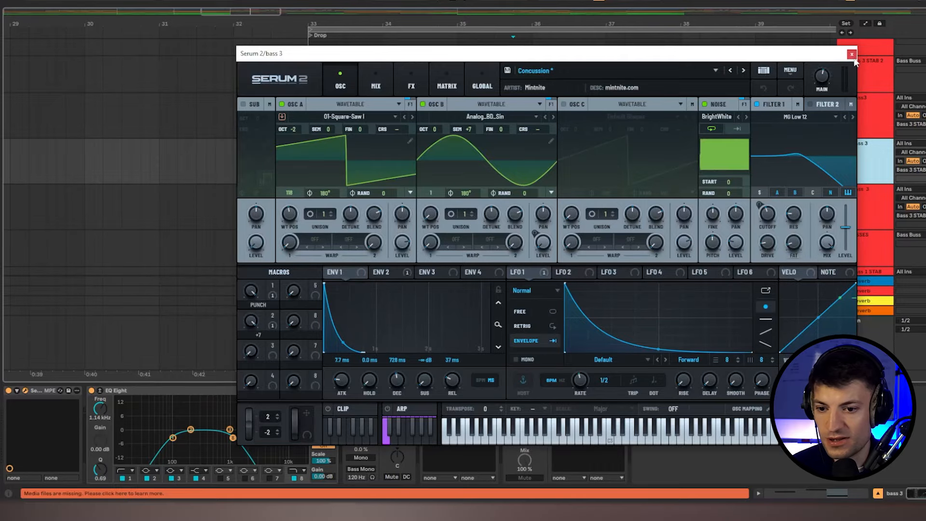
click(851, 54)
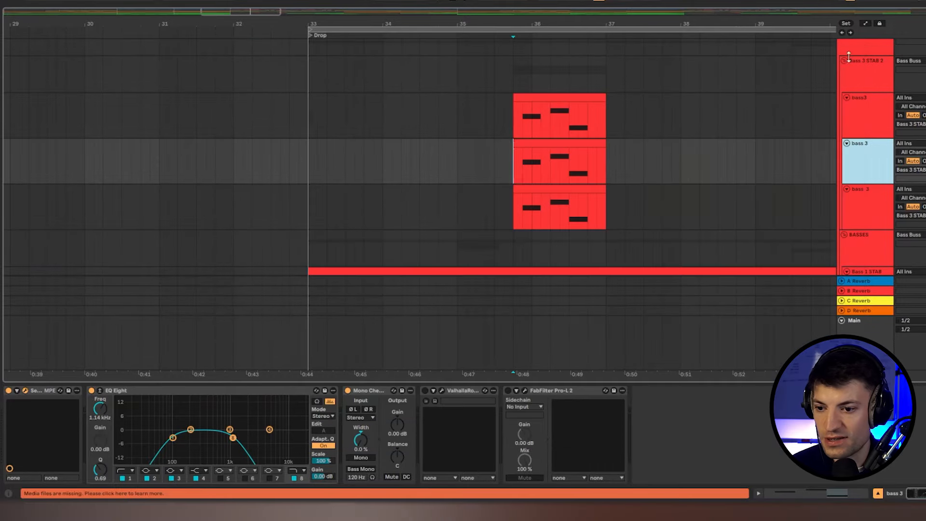
Audition the second and third bass 3 layers separately from 35.4.1, followed by the whole Bass 3 STAB 2 group.
click(512, 205)
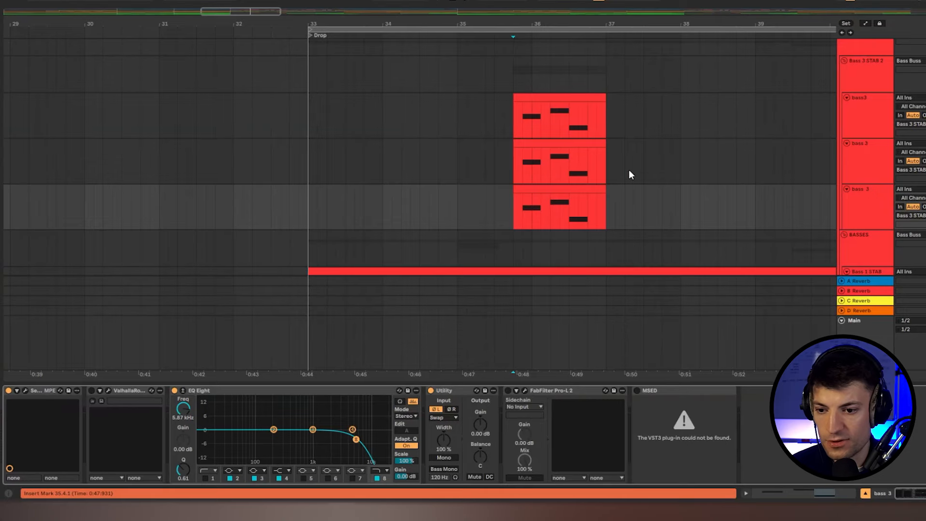
click(521, 159)
key(space)
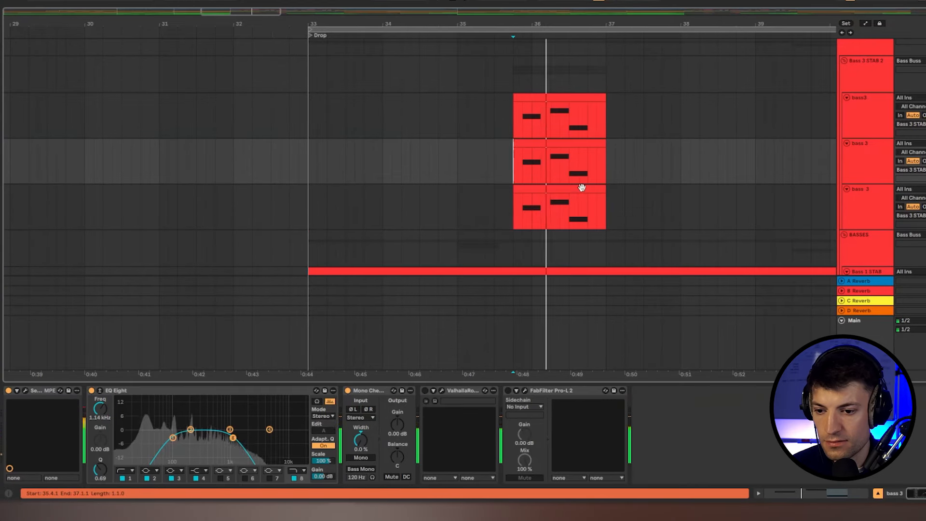
click(855, 201)
key(space)
click(535, 189)
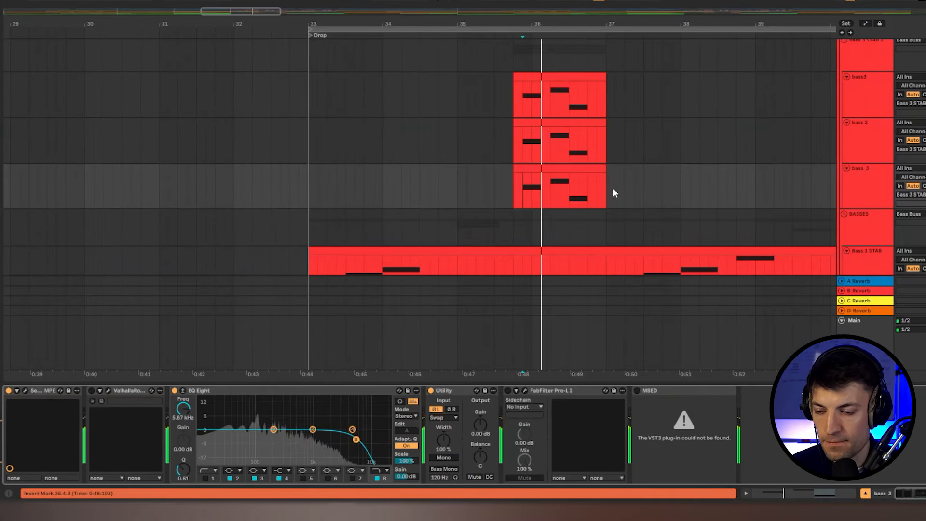
key(space)
scroll(915, 163, up, 2)
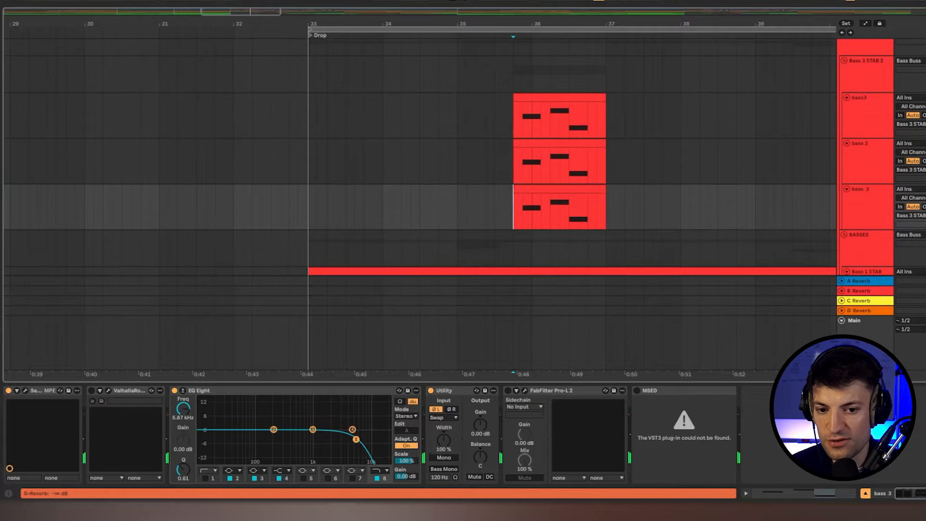
click(865, 72)
key(space)
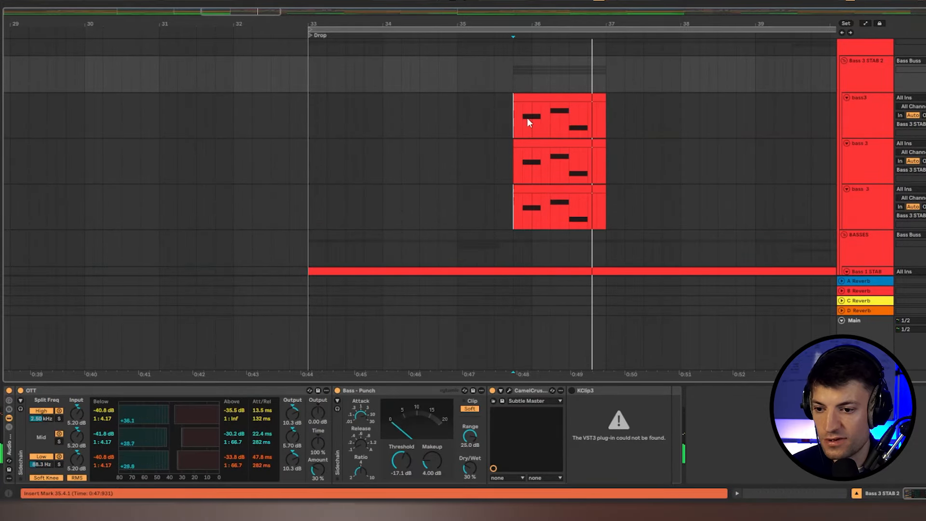
Play the Bass 3 REESE clip near the end of the drop from 39.3.1.
scroll(531, 119, down, 4)
scroll(571, 155, down, 6)
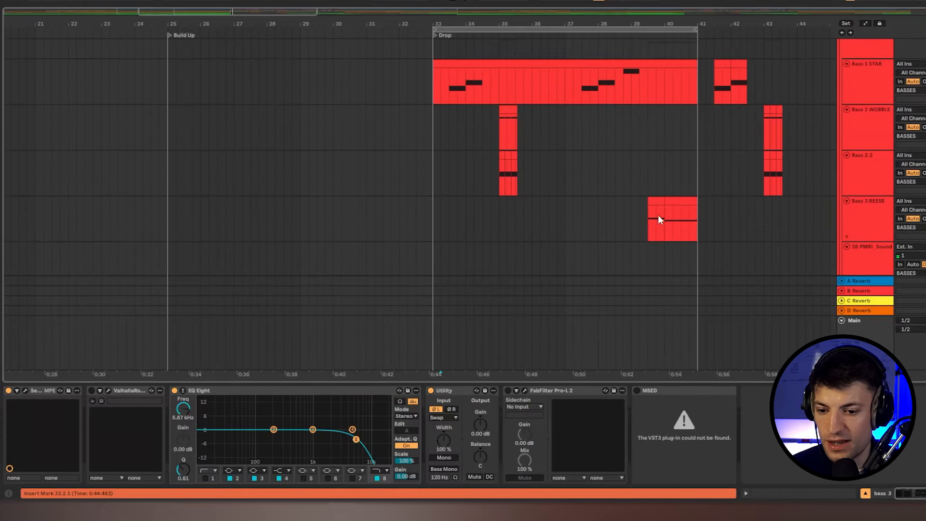
click(646, 227)
scroll(645, 225, down, 1)
click(637, 216)
scroll(636, 216, up, 1)
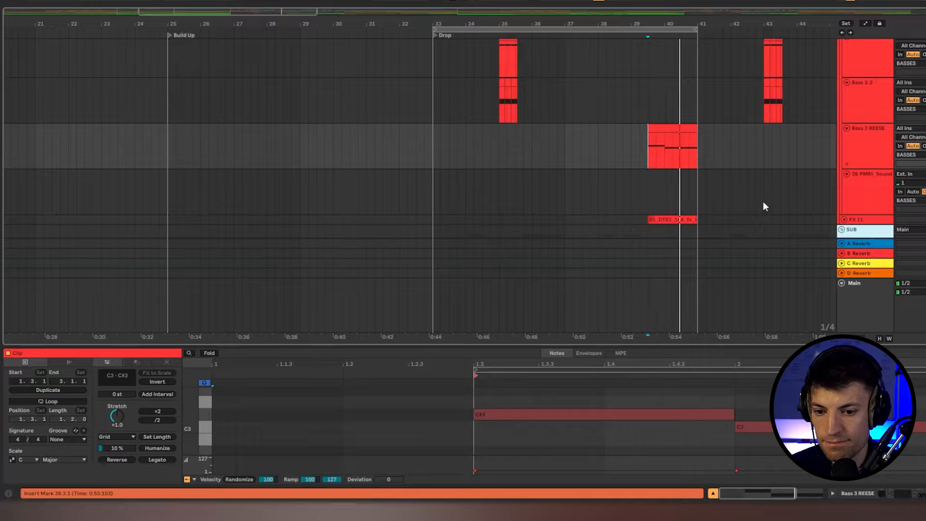
Examine LFO 1, LFO 2 and the effects of the JU Reese - All U Gotta Do preset, and replay the section from 39.3.1.
click(854, 154)
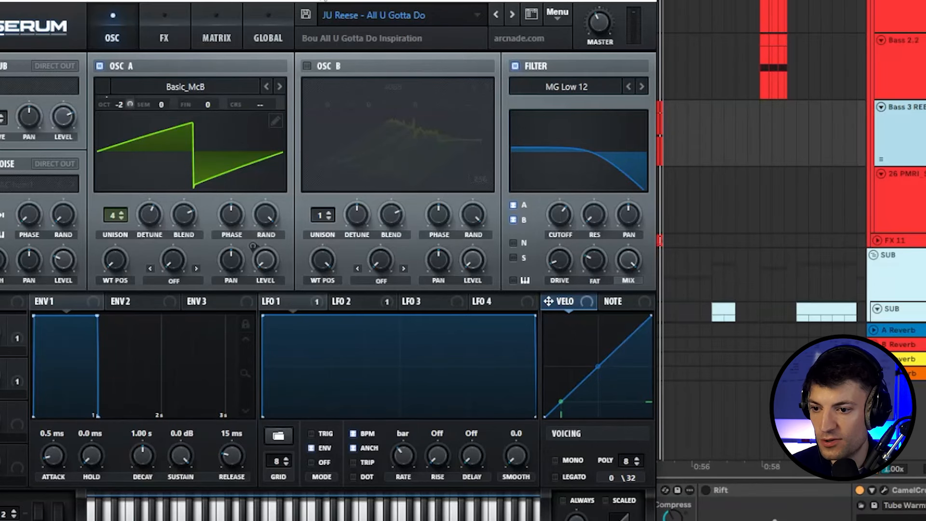
drag(320, 0, 380, 0)
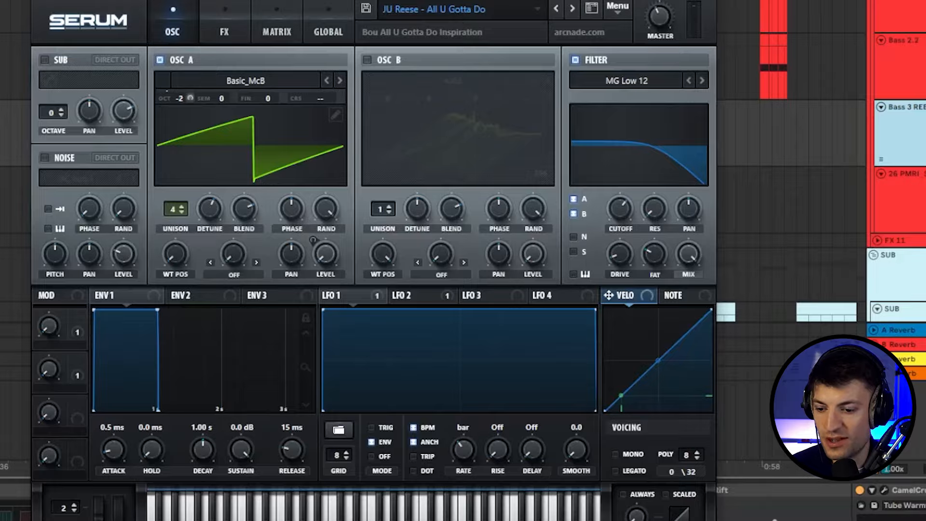
click(348, 299)
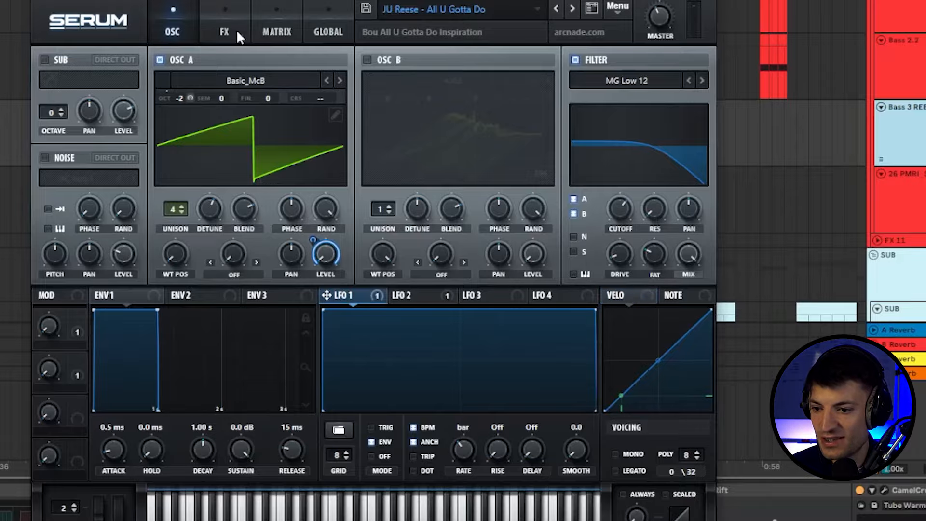
click(401, 295)
click(342, 296)
click(226, 14)
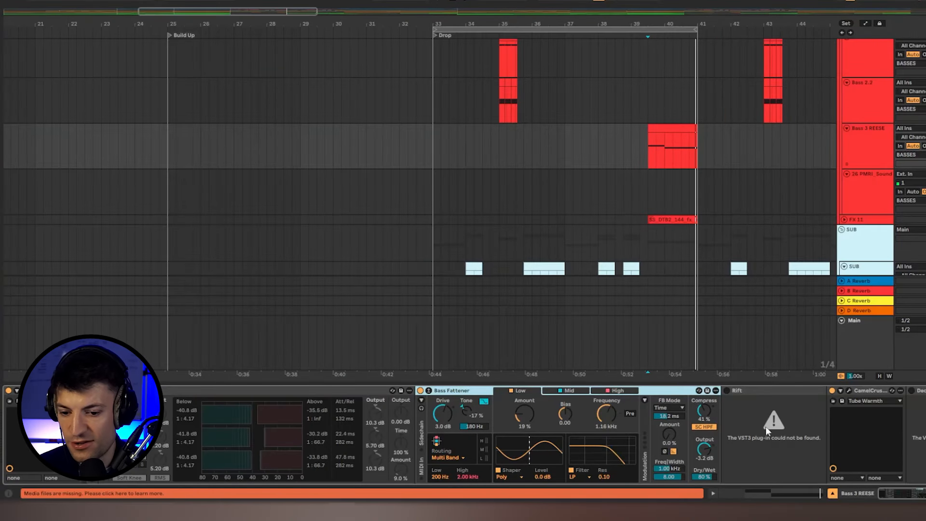
click(648, 193)
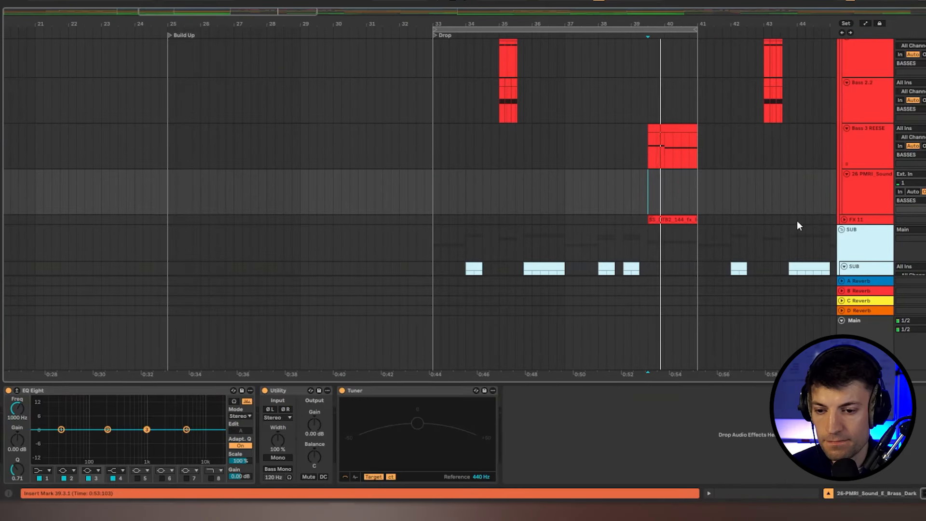
Mark off consecutive two-bar sections of the drop from bar 33 to bar 41 across the bass tracks to compare the phrases.
scroll(740, 191, up, 3)
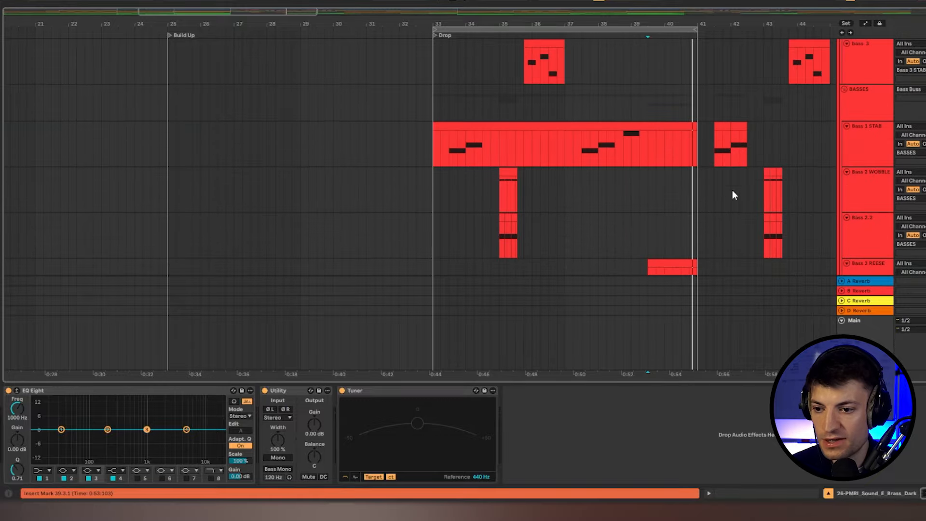
key(ctrl+d)
drag(434, 116, 502, 207)
click(488, 196)
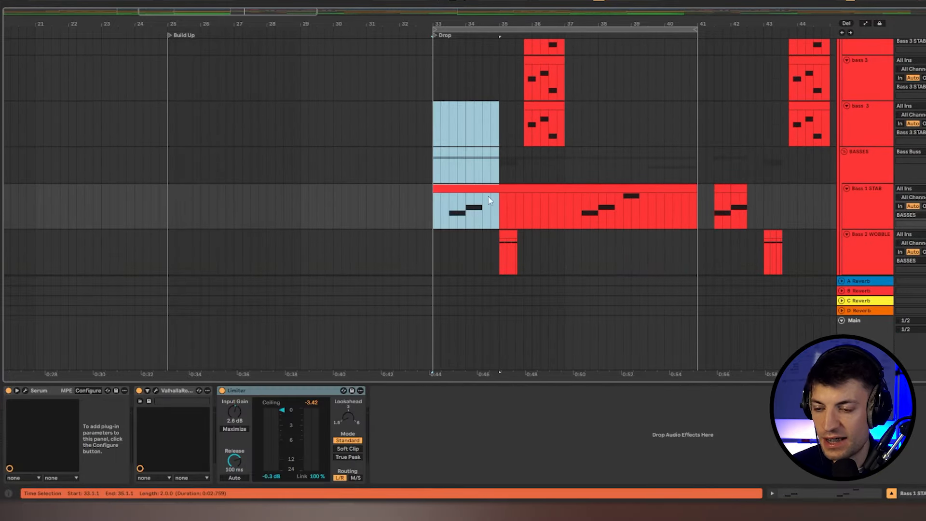
drag(498, 126, 567, 186)
drag(566, 129, 635, 195)
click(630, 195)
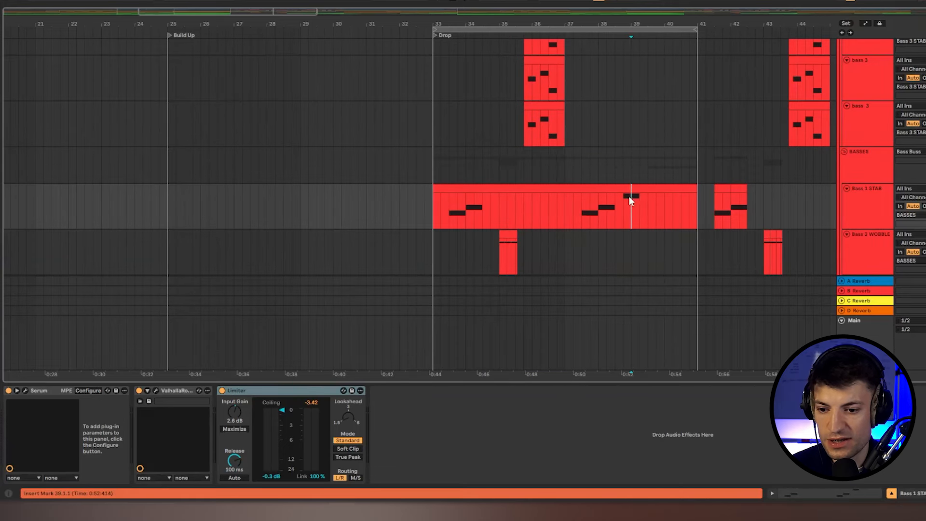
drag(631, 153, 694, 244)
Highlight the first eight bars of the drop and the full 16-bar range from 33.1.1 to 49.1.1 across the bass tracks.
scroll(676, 248, down, 2)
scroll(681, 239, up, 5)
drag(435, 112, 696, 209)
drag(699, 26, 755, 85)
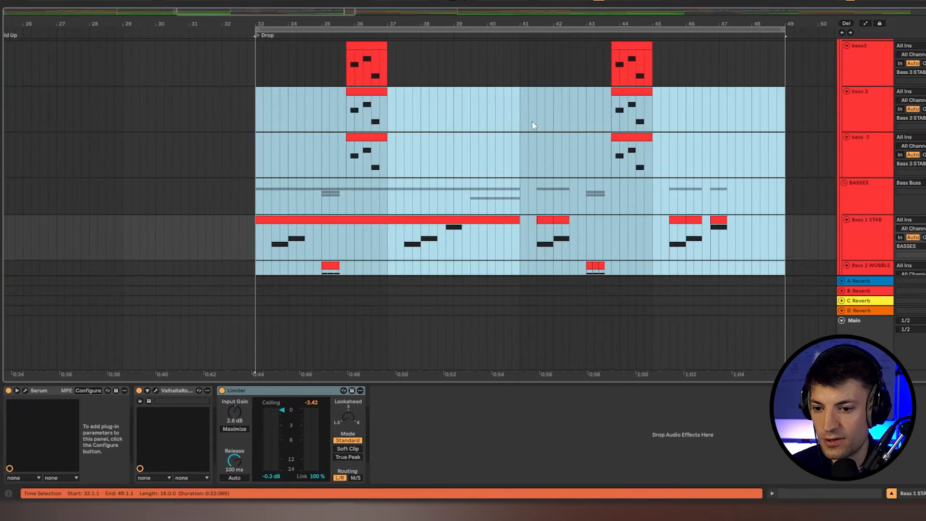
click(568, 126)
Highlight the gap from 47.2.1 to 49.1.1 on Bass 1 STAB and inspect the same spot on the Bass 3 REESE track.
scroll(646, 167, down, 5)
click(681, 233)
drag(681, 232, 708, 233)
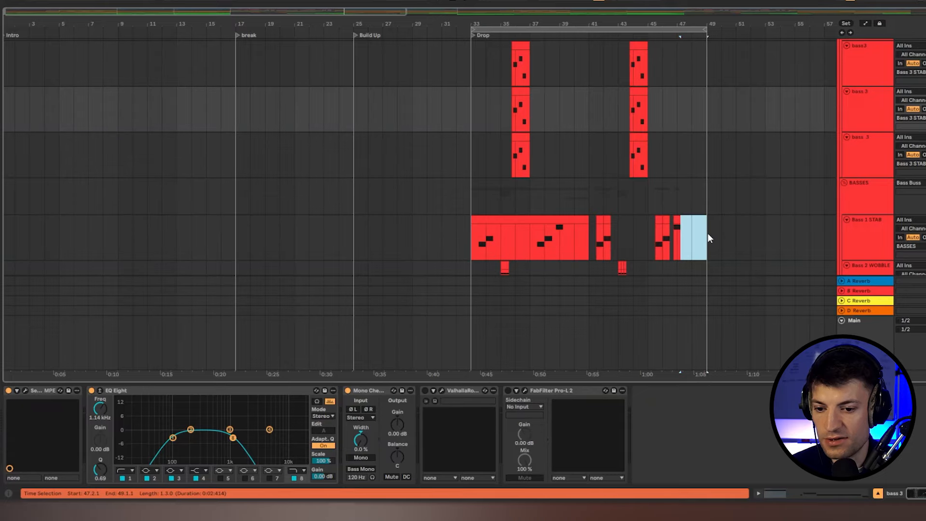
scroll(699, 235, down, 4)
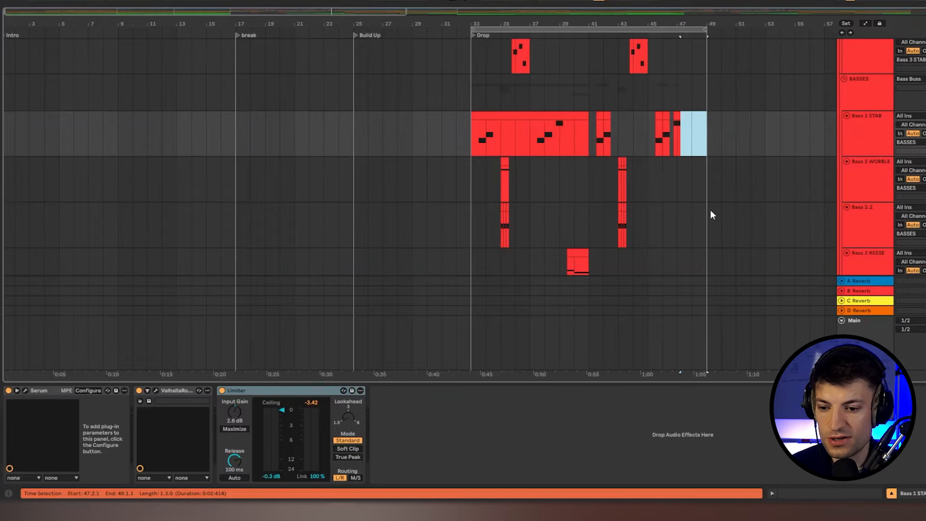
scroll(712, 214, down, 1)
click(687, 248)
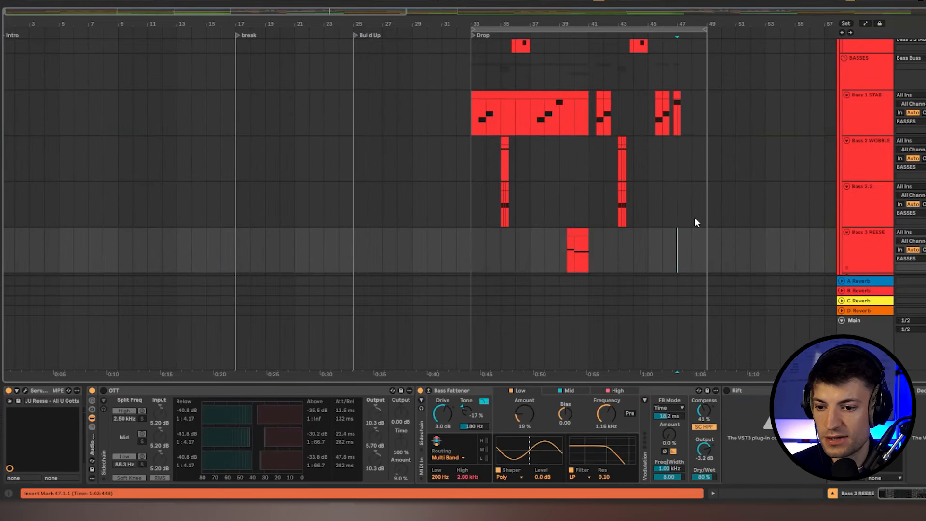
scroll(614, 217, down, 8)
Look through the SUB group and its tracks, and play the SUB DOWNER sample from 33.1.1.
click(866, 147)
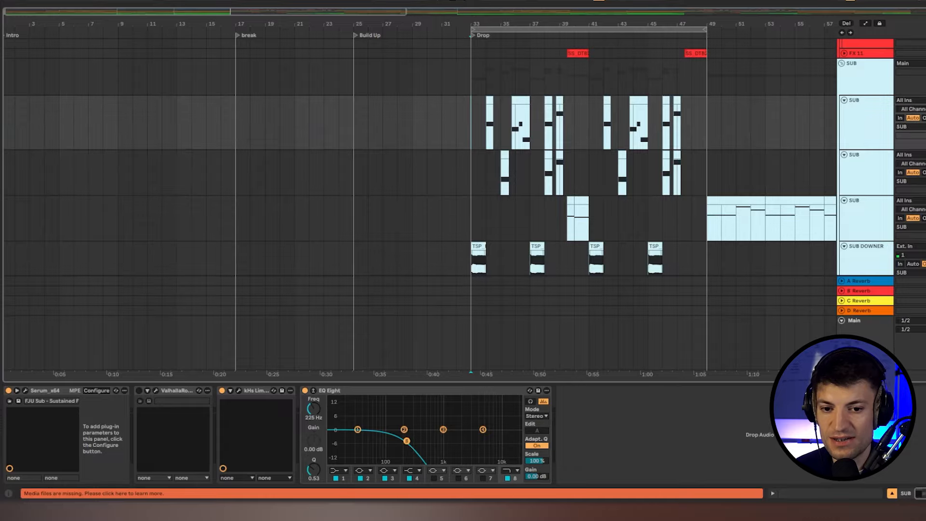
click(867, 80)
scroll(499, 192, down, 2)
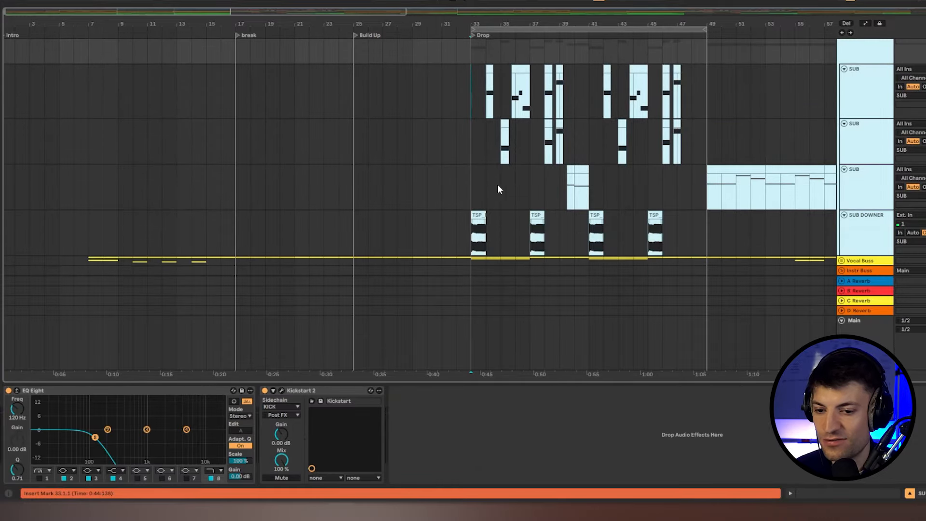
scroll(494, 191, down, 2)
click(472, 208)
scroll(472, 222, up, 6)
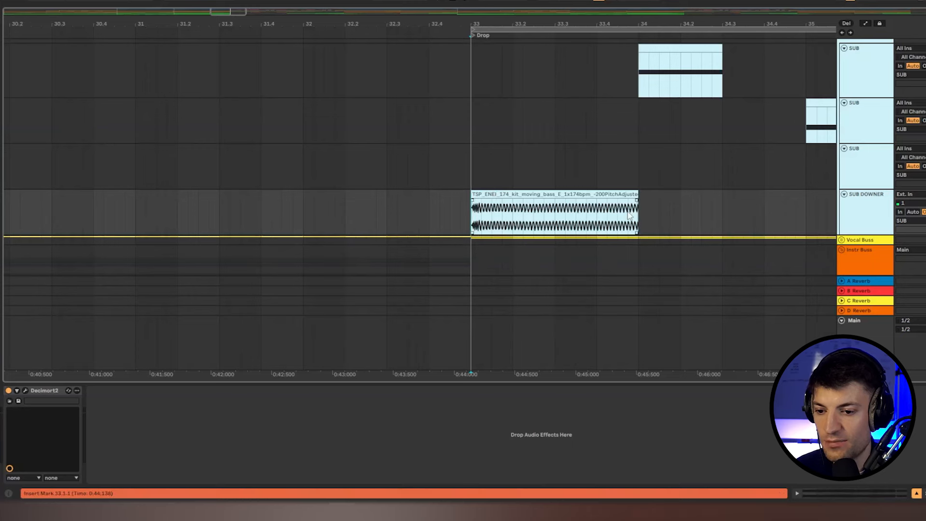
key(space)
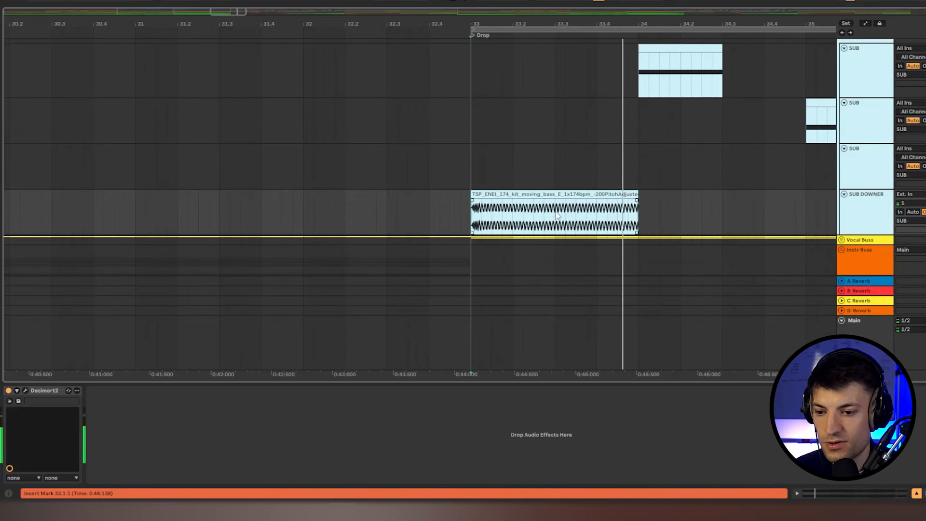
Look over the drop's staggered SUB MIDI clips and highlight 36.2.1 to 46.1.1 on the second SUB track.
scroll(638, 156, down, 4)
scroll(734, 143, down, 4)
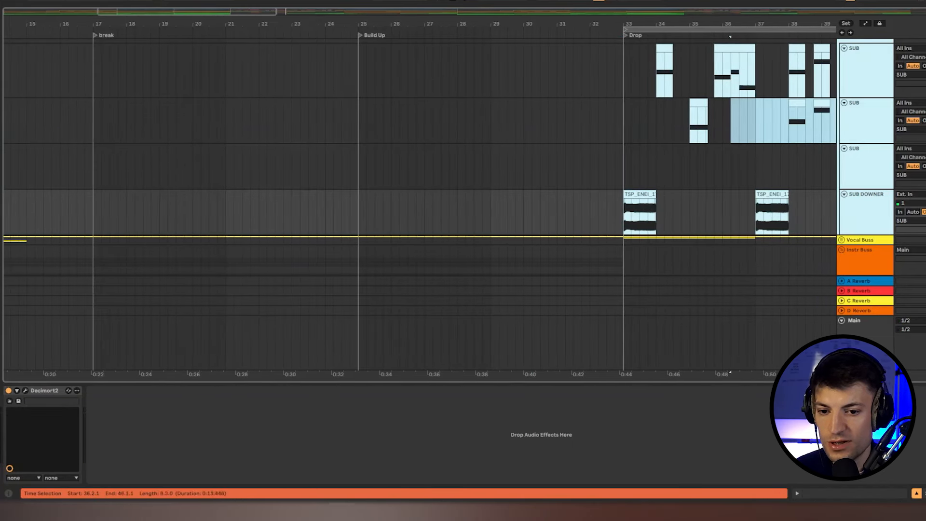
drag(780, 135, 916, 133)
click(714, 116)
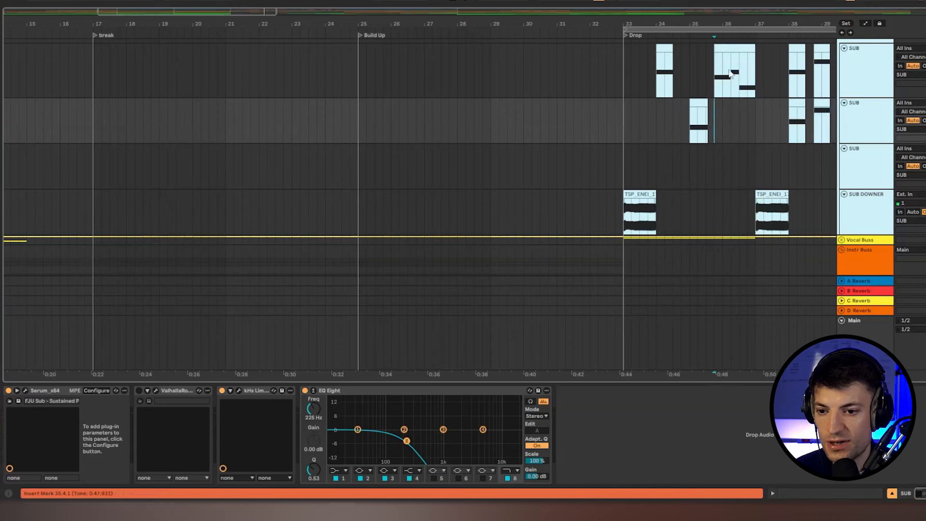
drag(770, 172, 923, 140)
click(810, 119)
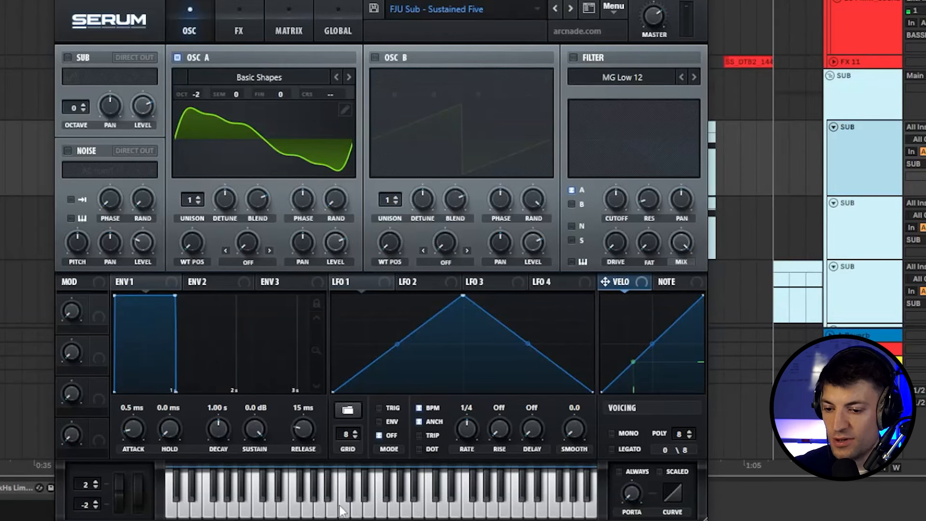
Audition two low notes with the Serum preset FJU Sub - Sustained Five and inspect its effects.
click(338, 509)
click(308, 507)
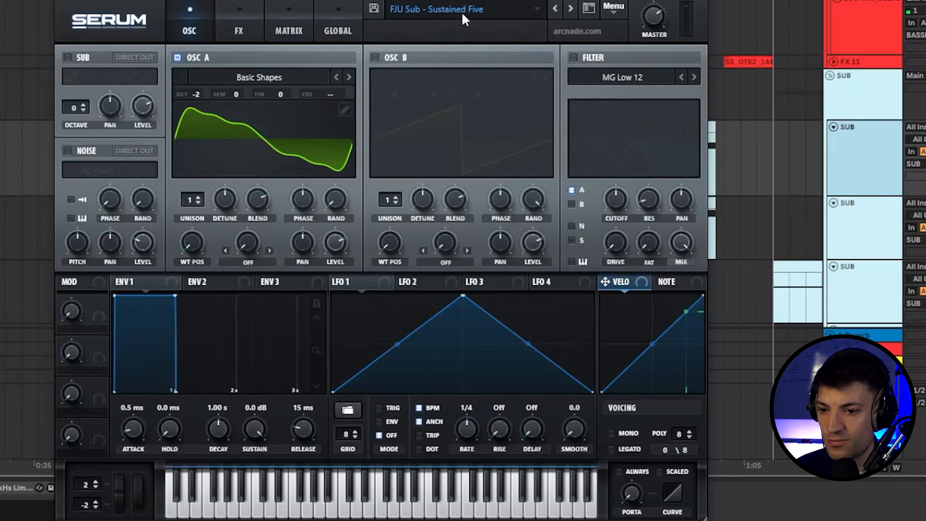
click(233, 15)
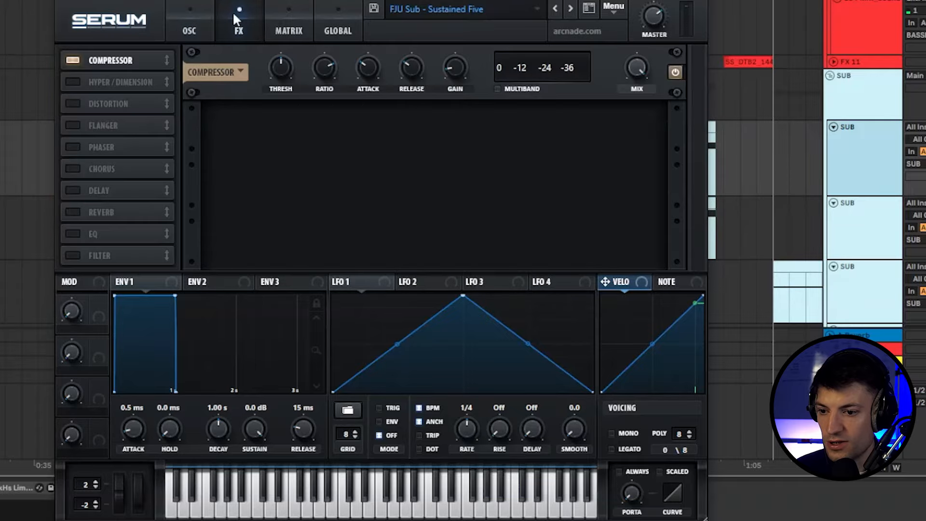
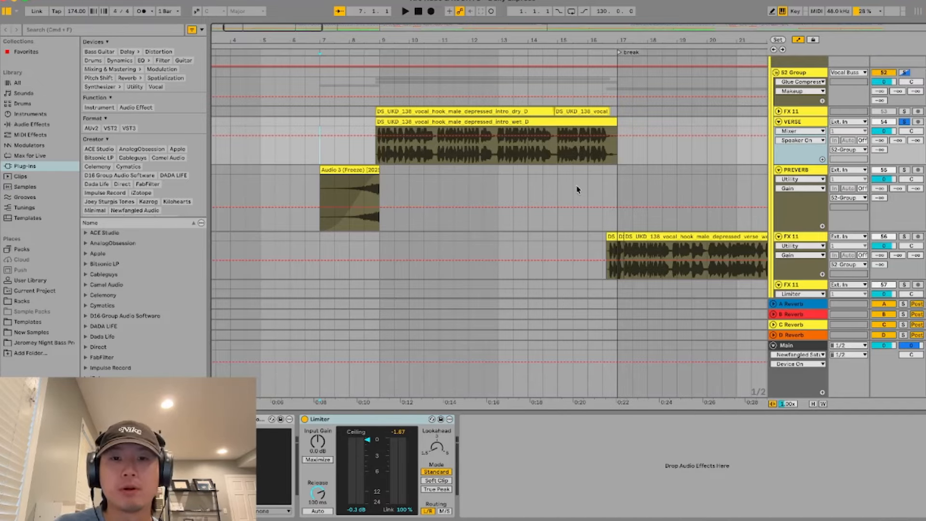
Play the wet intro vocal on the VERSE track from the start of its clip, then stop playback.
click(377, 151)
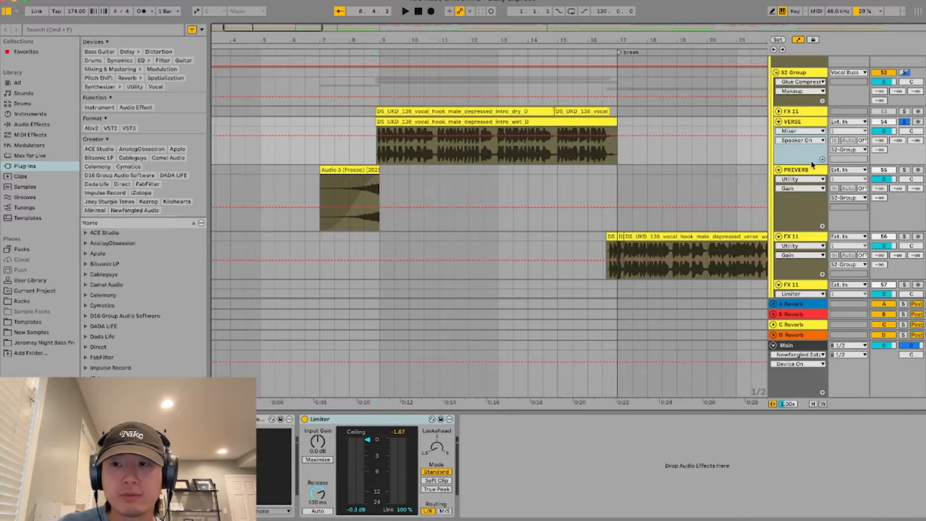
key(space)
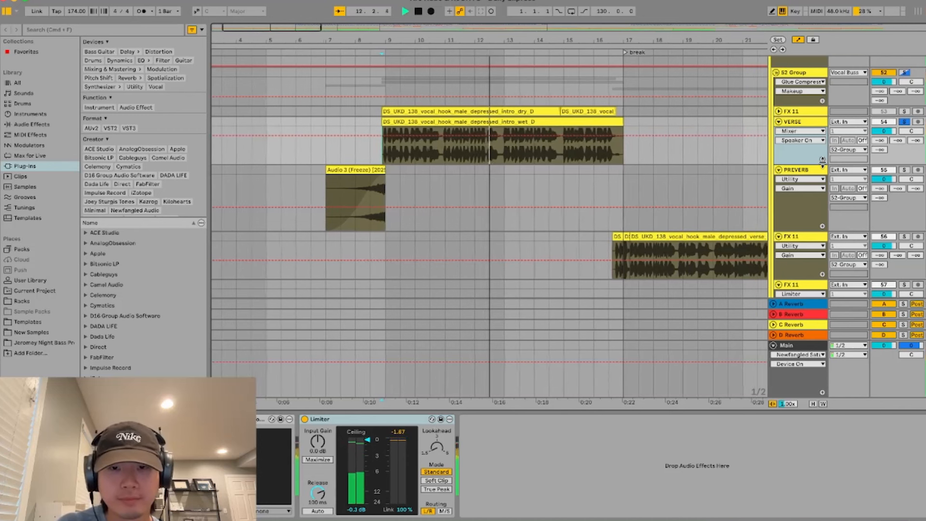
key(space)
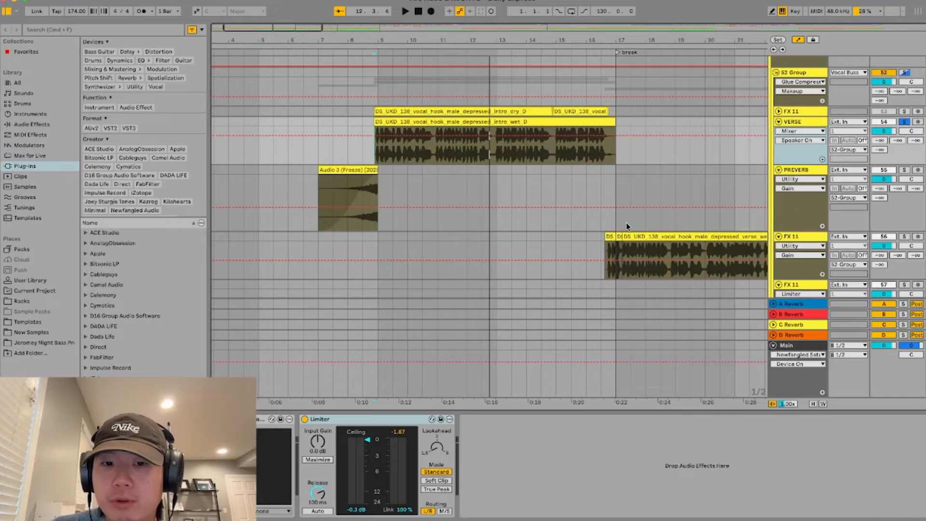
Play the layered build-up vocals on tracks 57 and 59 from bar 25, then stop playback.
scroll(626, 223, right, 10)
scroll(625, 223, down, 5)
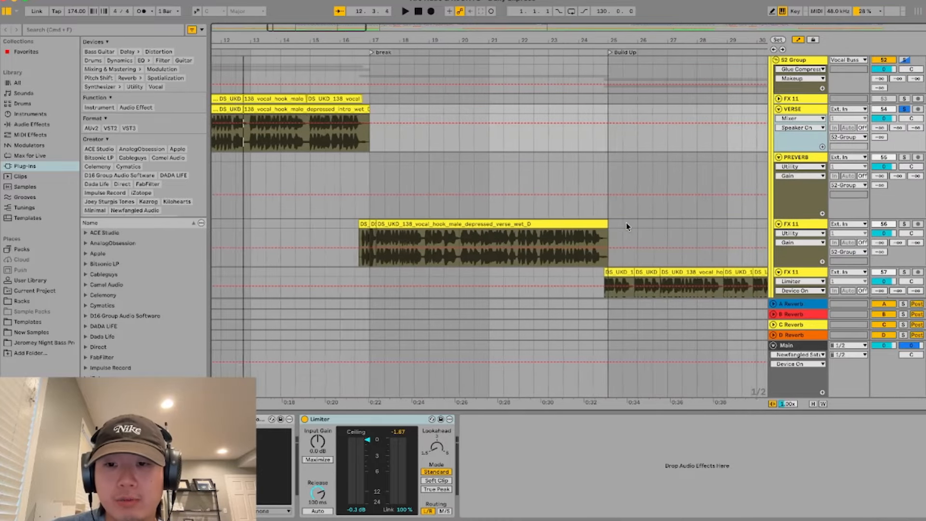
scroll(626, 226, up, 3)
scroll(626, 226, right, 3)
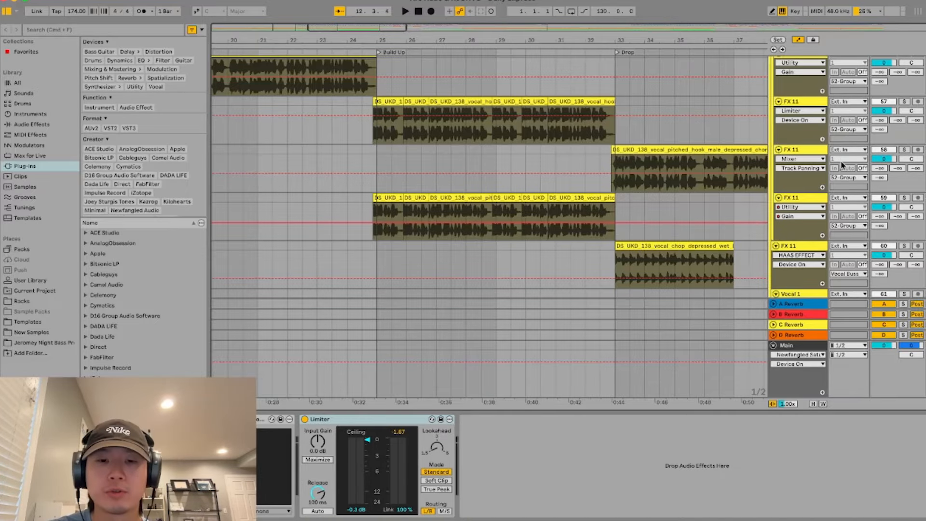
click(904, 101)
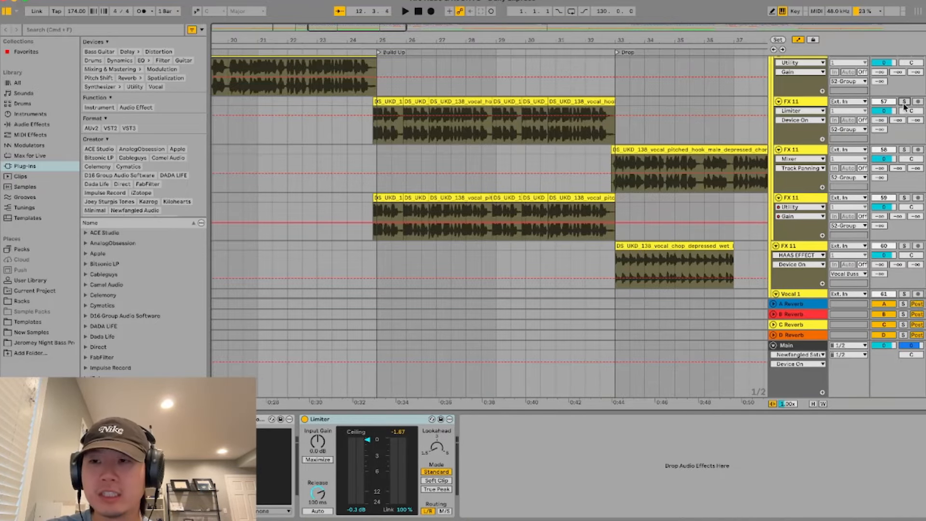
click(905, 198)
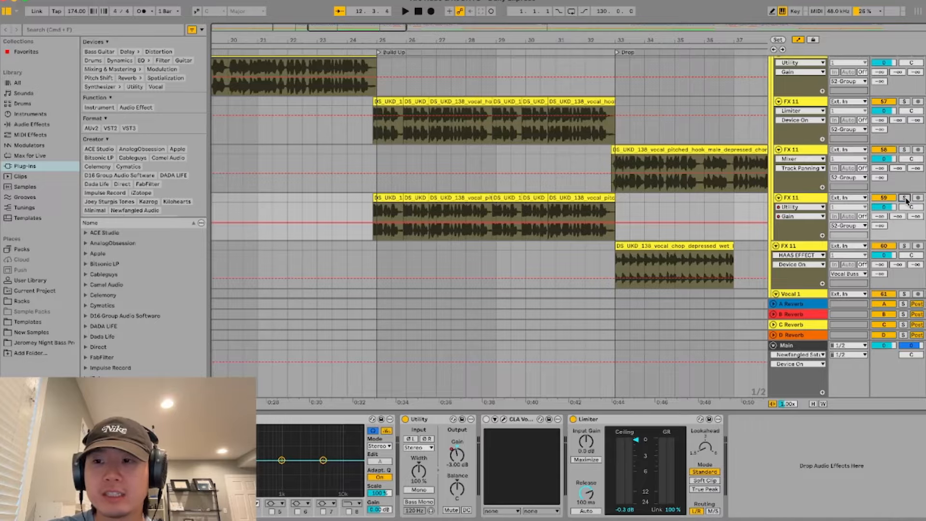
click(377, 168)
key(space)
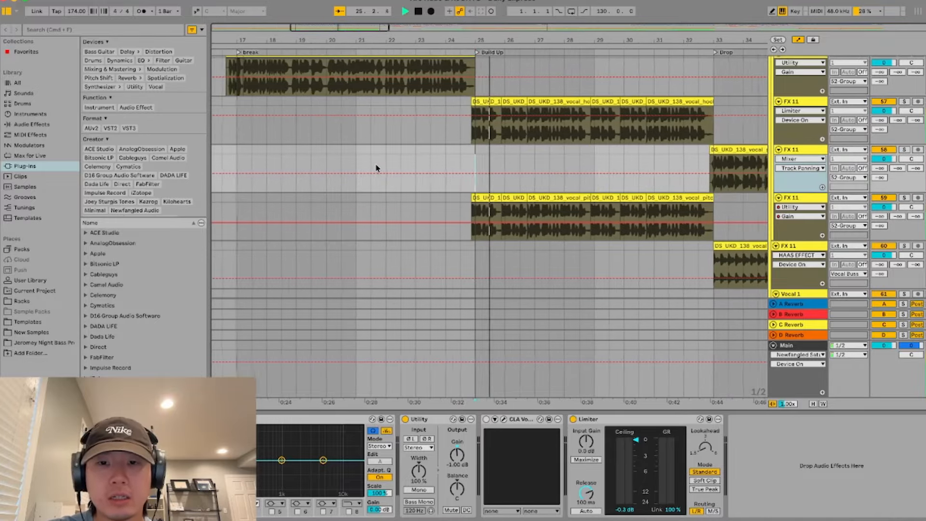
key(space)
Solo the vocal chop on track 60, play it from the drop at 33.1.1, and unsolo the track.
scroll(504, 161, right, 5)
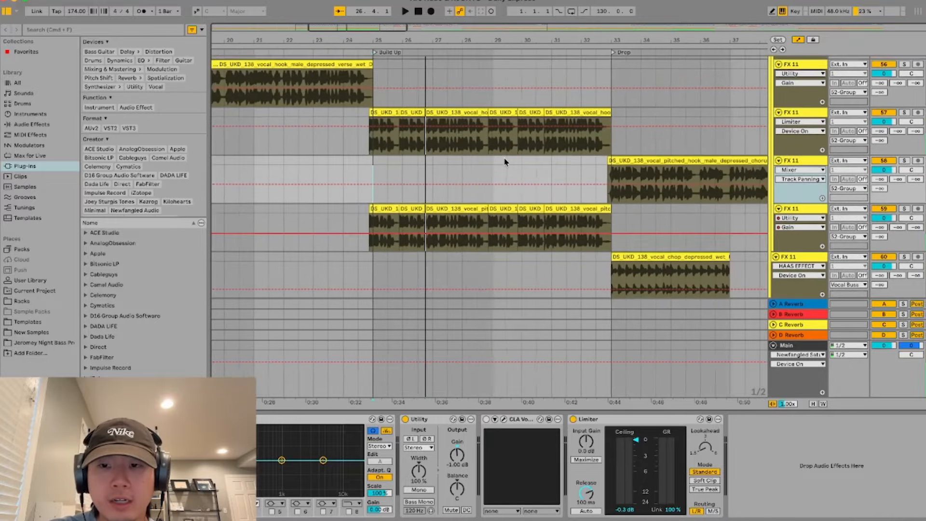
click(479, 65)
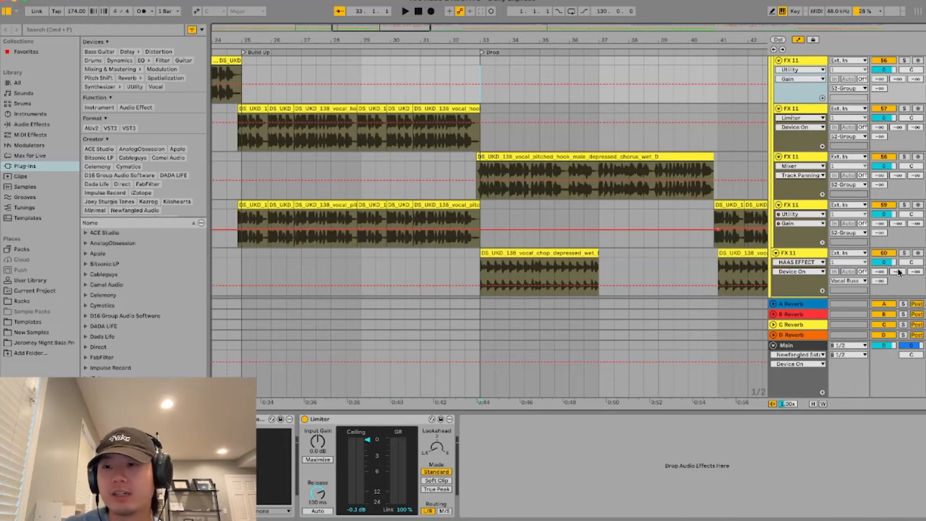
click(904, 255)
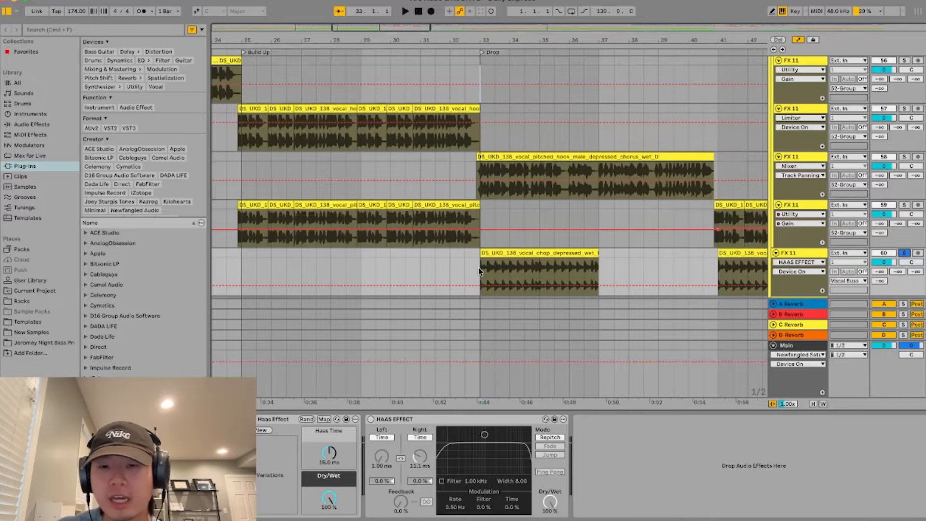
key(space)
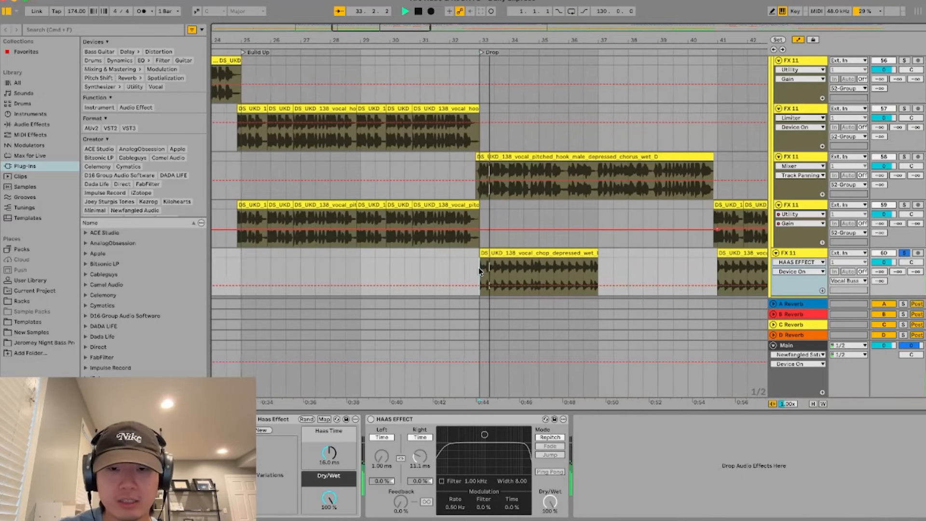
key(space)
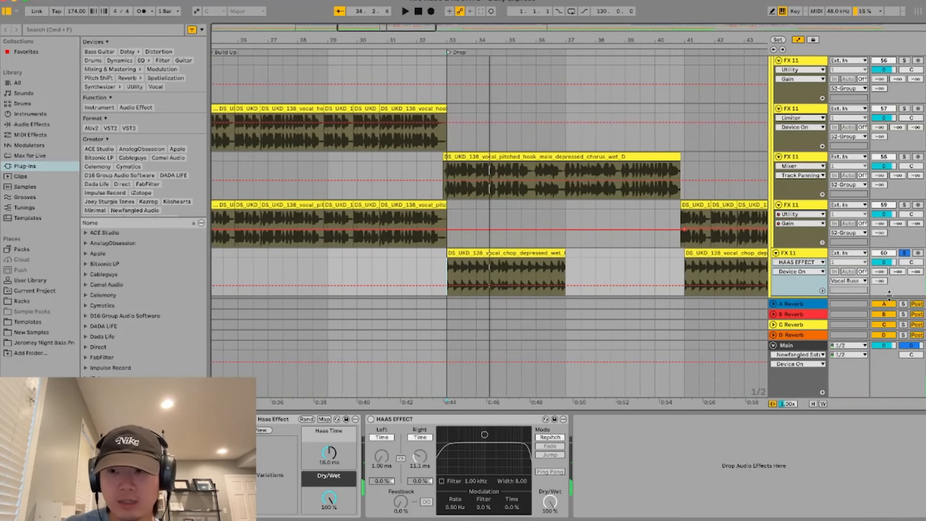
click(903, 253)
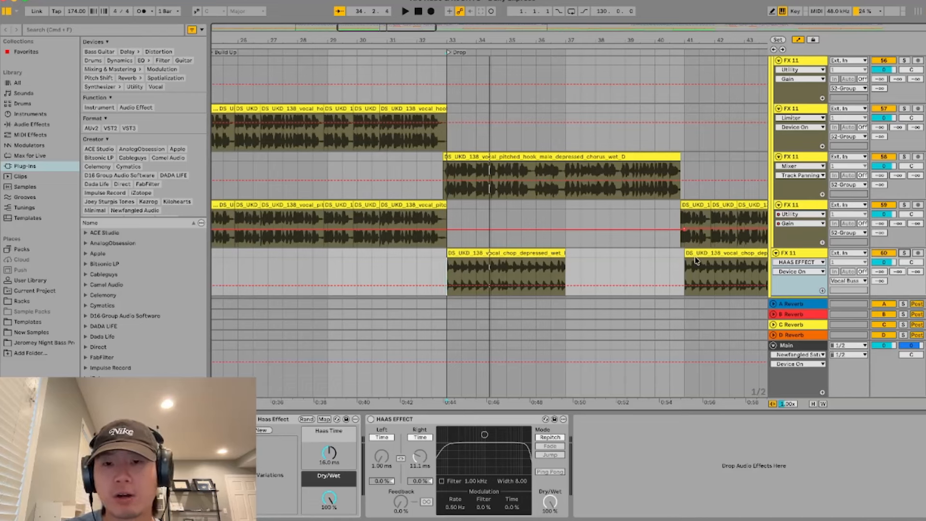
Play the pitched chorus vocal together with the vocal chop from the start of the drop.
click(444, 72)
key(space)
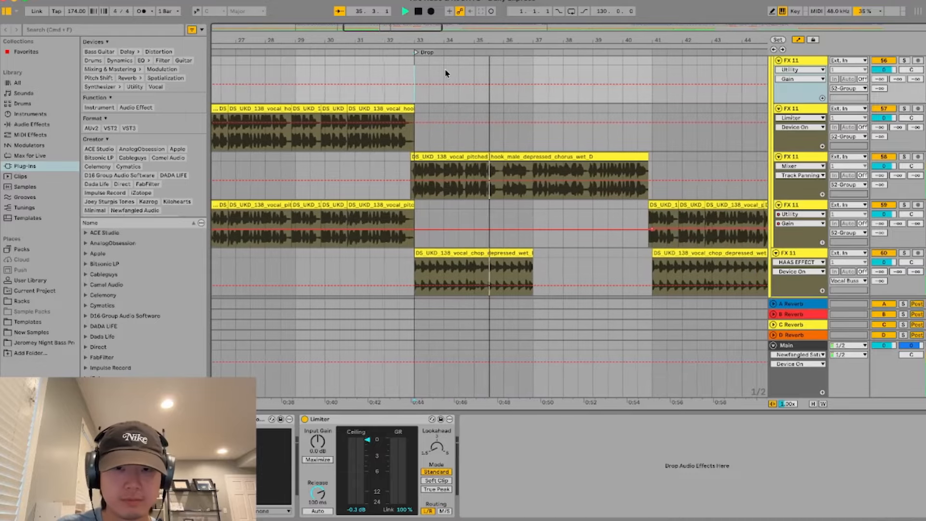
key(space)
scroll(557, 177, up, 2)
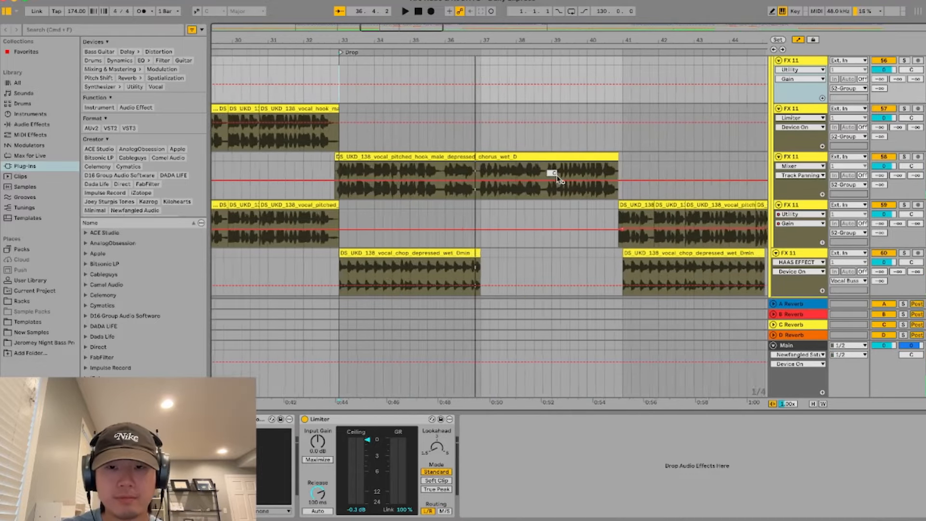
Survey the vocal layout across the song and play the 63 91V_VHH vocal from Drop End at 65.1.1.
scroll(557, 177, down, 10)
scroll(557, 176, up, 1)
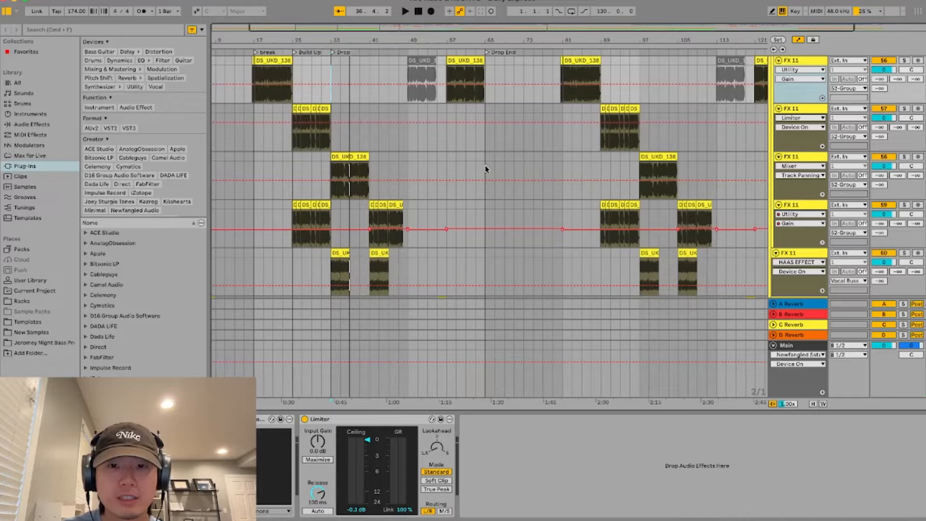
click(476, 165)
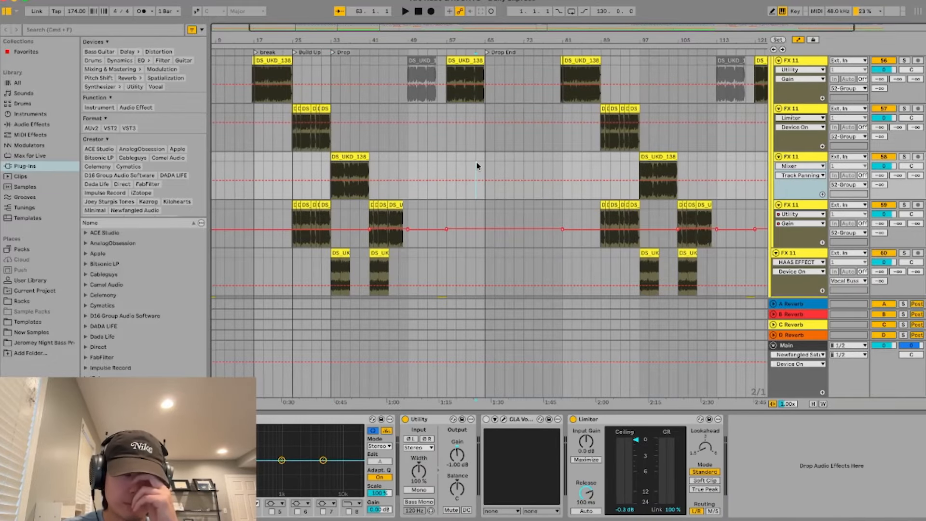
click(481, 167)
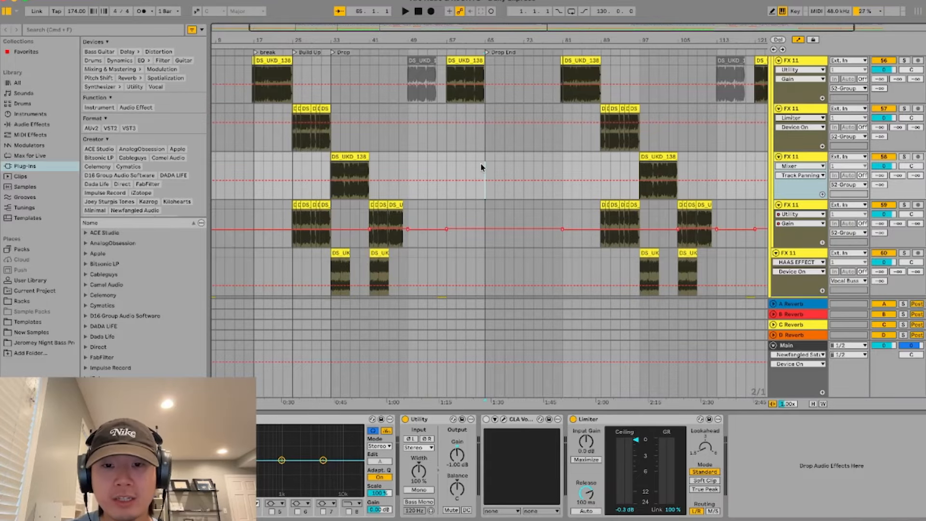
scroll(481, 168, down, 5)
click(481, 223)
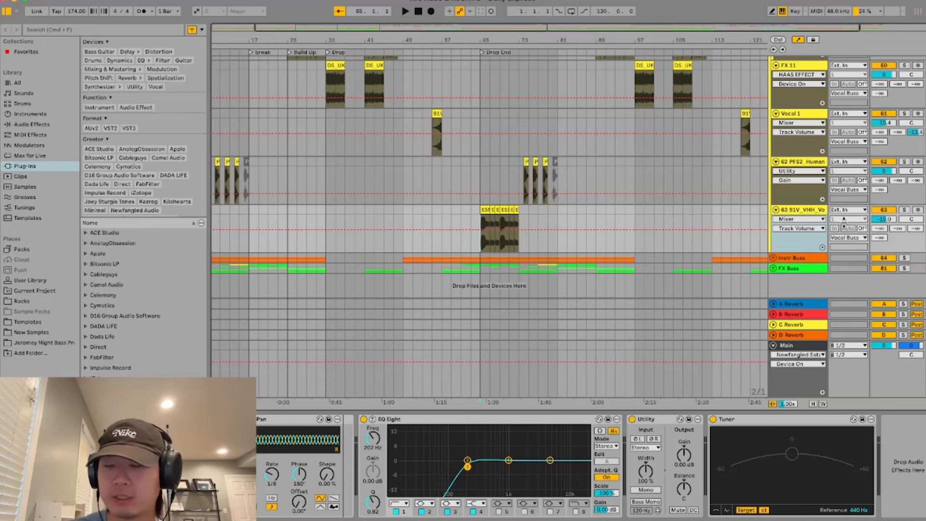
key(space)
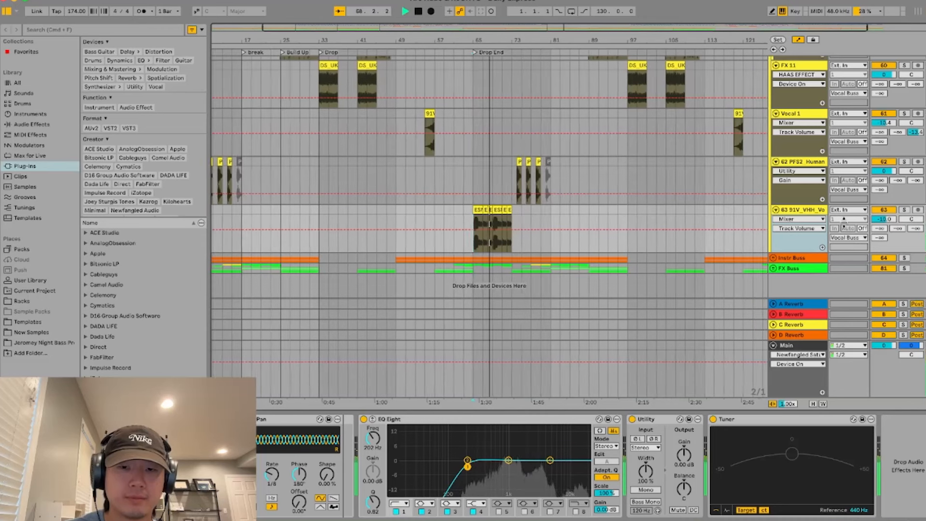
key(space)
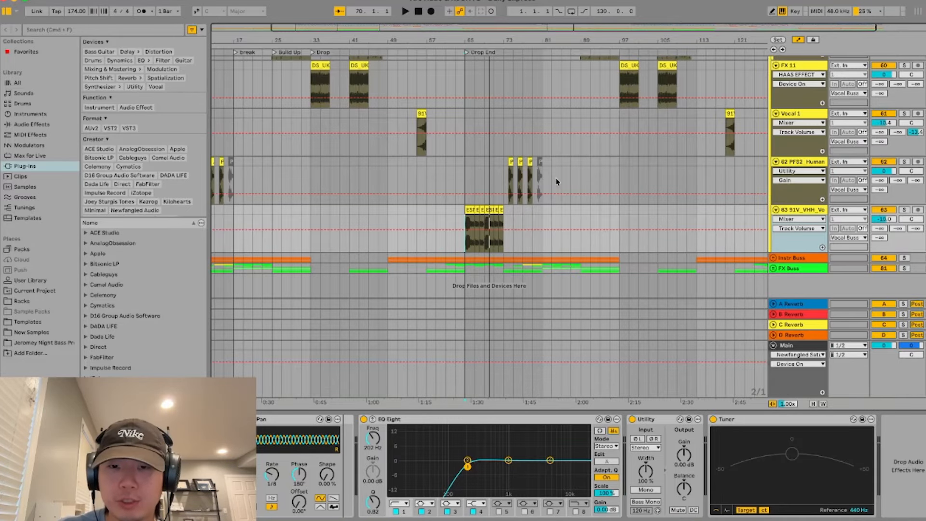
Inspect the Delay and Valhalla reverb chains in the 63 91V_VHH track's effect rack, including their EQ Eight and Auto Pan devices.
click(864, 519)
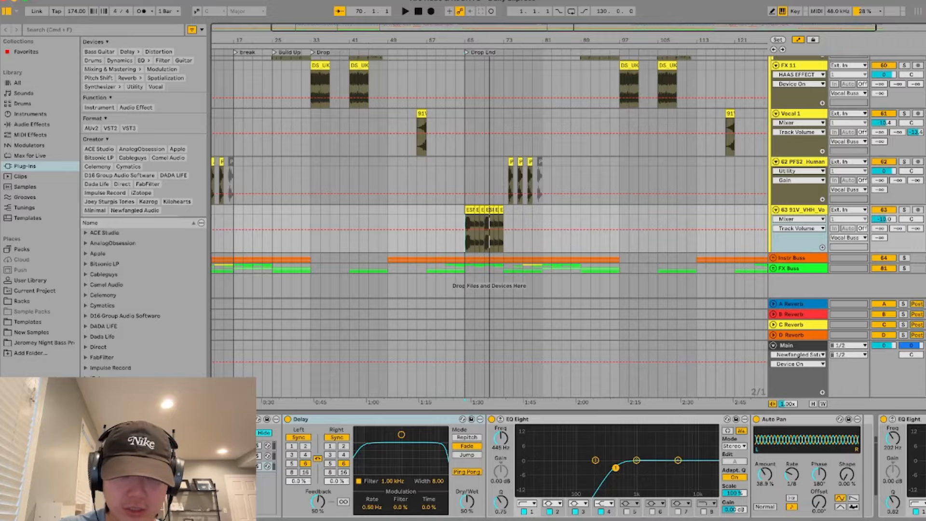
click(212, 456)
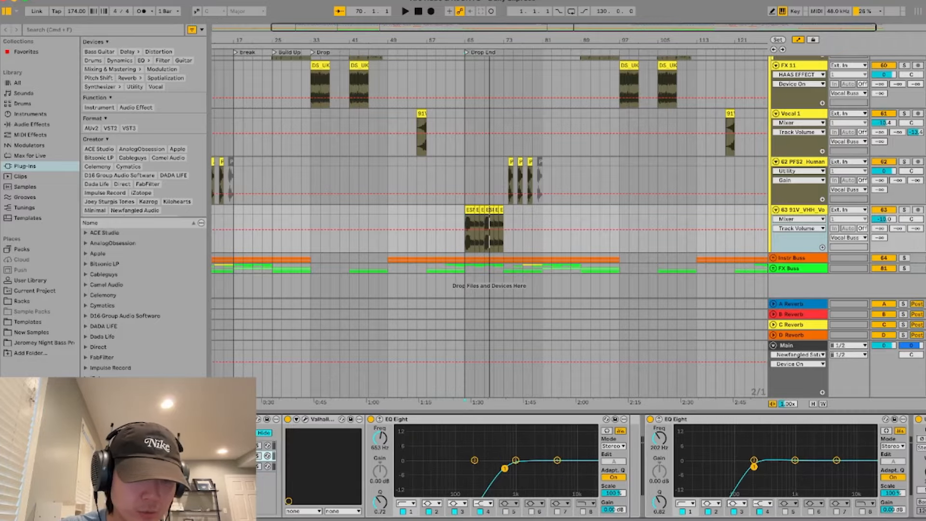
click(212, 466)
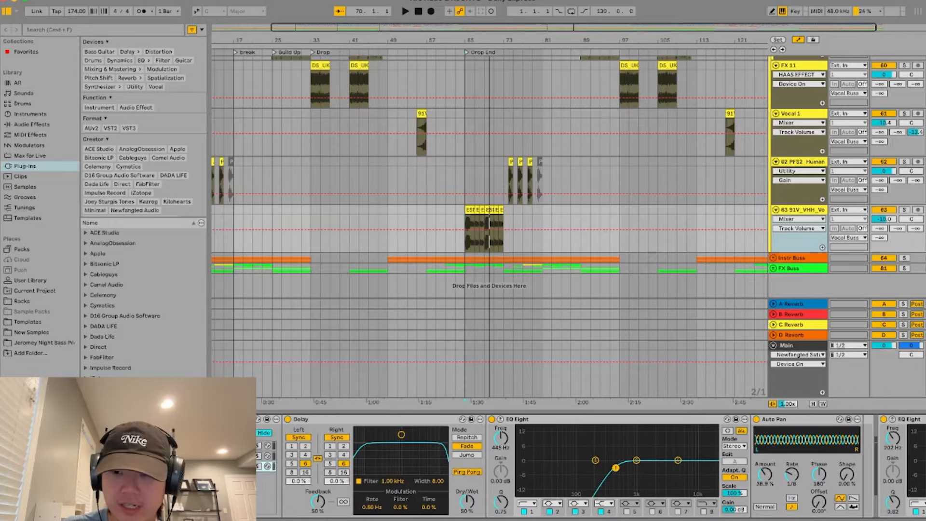
scroll(591, 466, right, 10)
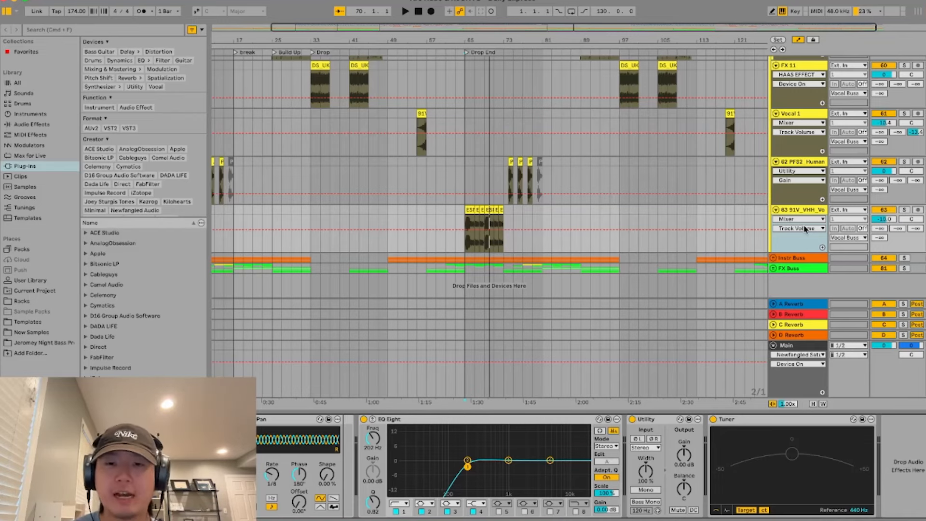
scroll(544, 212, left, 5)
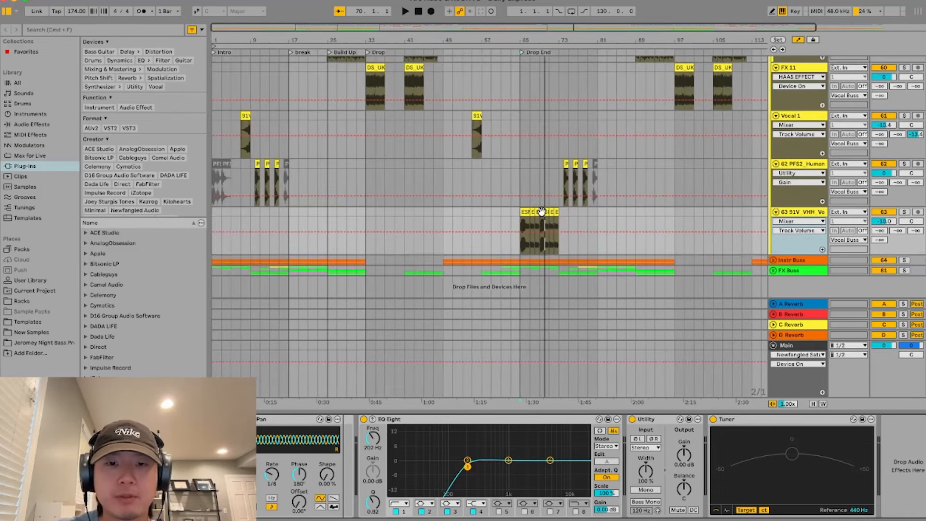
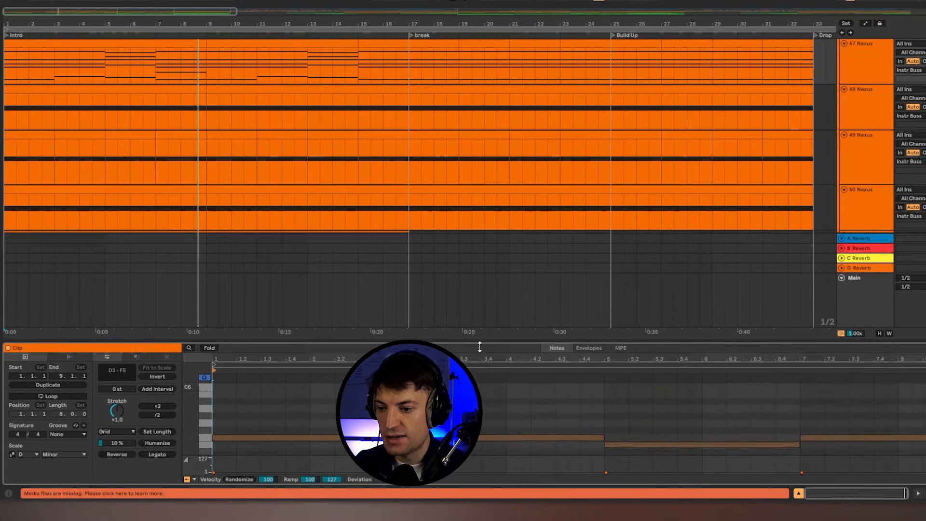
Duplicate bars 1 to 9 of the 47 Nexus chord part over bars 9 to 17 of the intro.
click(202, 119)
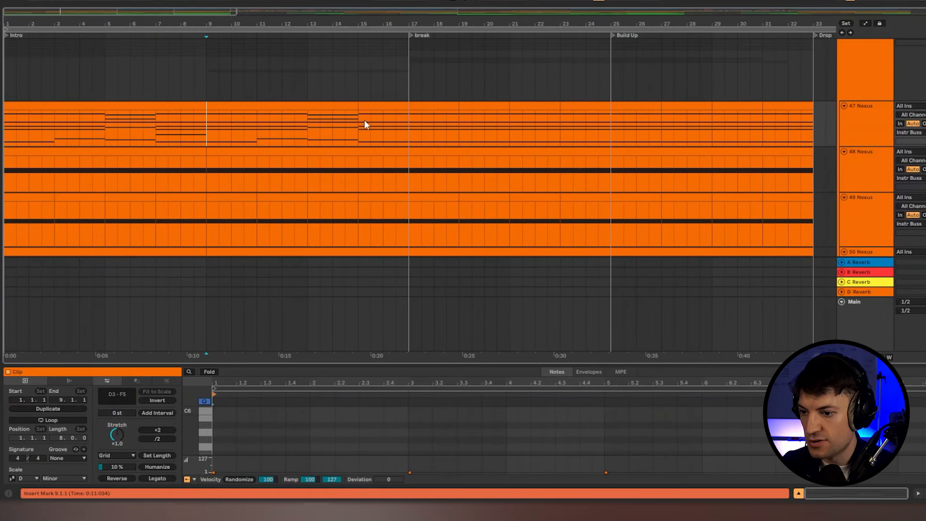
drag(206, 123, 0, 126)
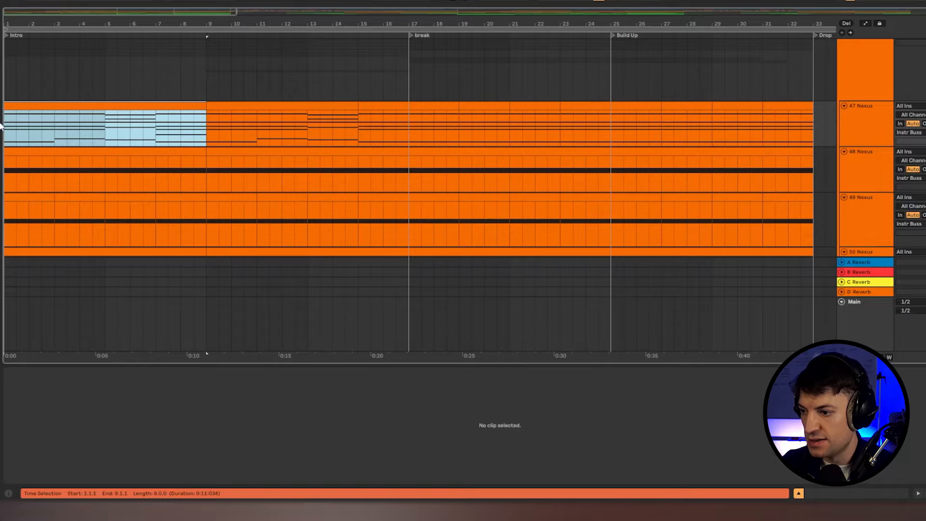
key(ctrl+d)
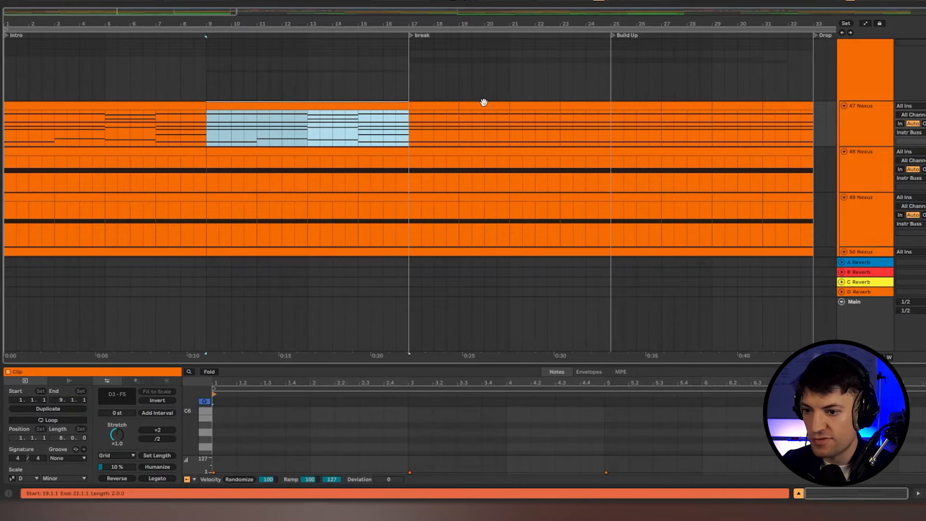
Compare the 47 Nexus chords in the intro and break, and play the passage from 17.1.1 to 33.1.1.
drag(409, 126, 804, 135)
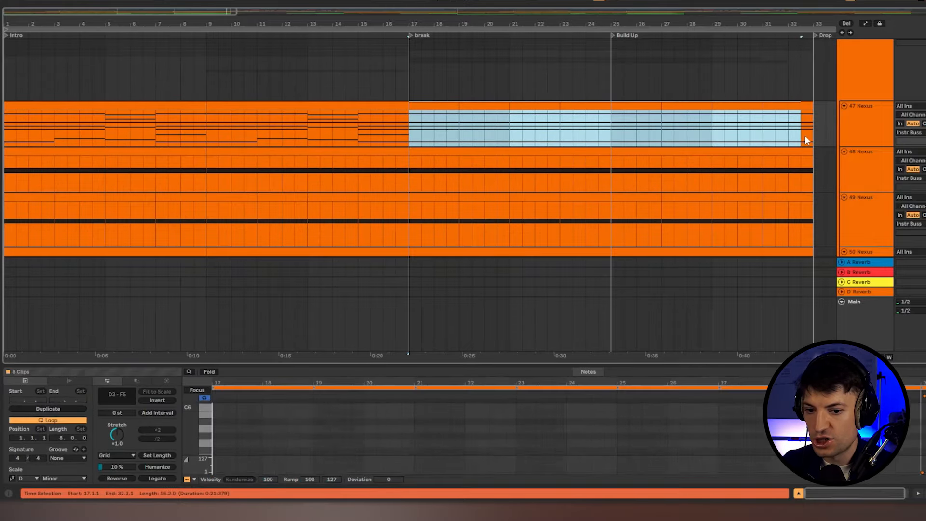
click(212, 132)
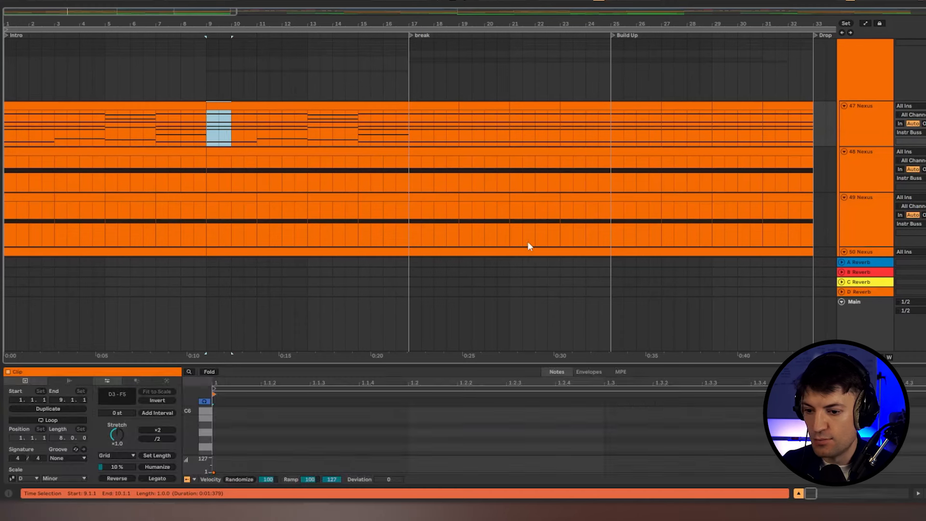
drag(265, 139, 209, 135)
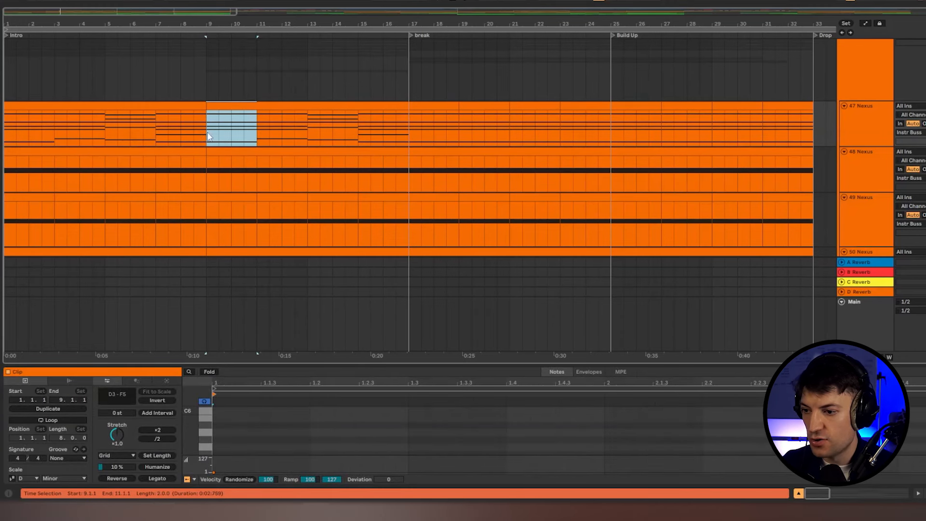
drag(414, 128, 603, 130)
click(515, 126)
drag(803, 117, 409, 128)
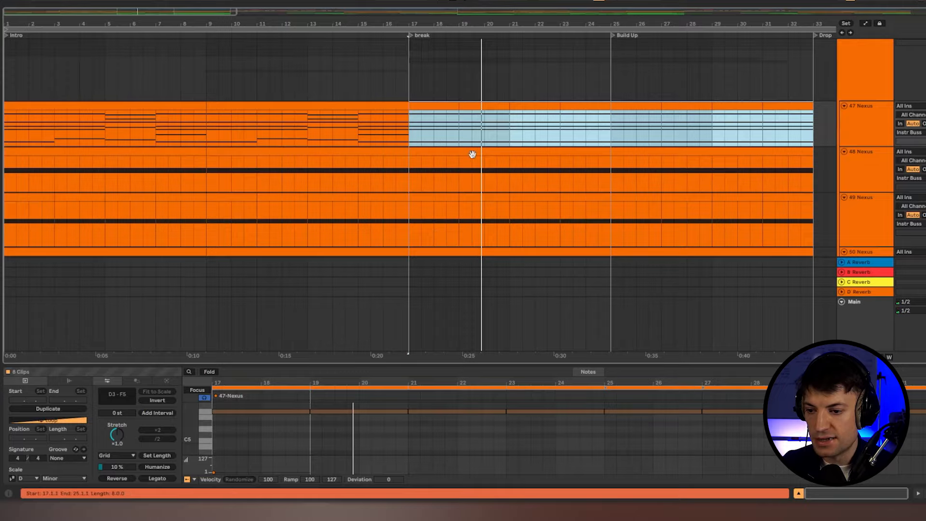
Select the opening of the break on the 47 Nexus track, from 17.1.1 to 20.3.1, and review the layers beneath it.
scroll(434, 157, down, 2)
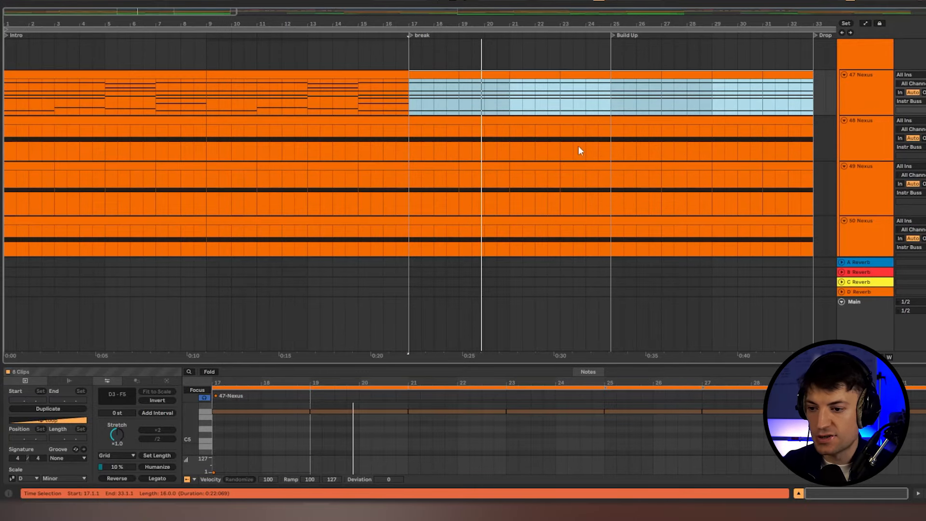
click(412, 99)
scroll(526, 160, up, 2)
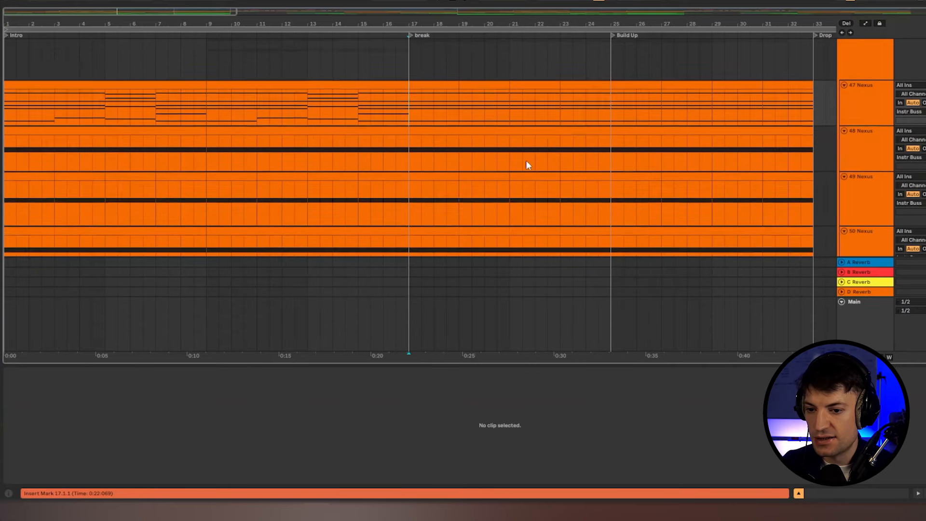
drag(411, 131, 497, 132)
scroll(528, 189, down, 5)
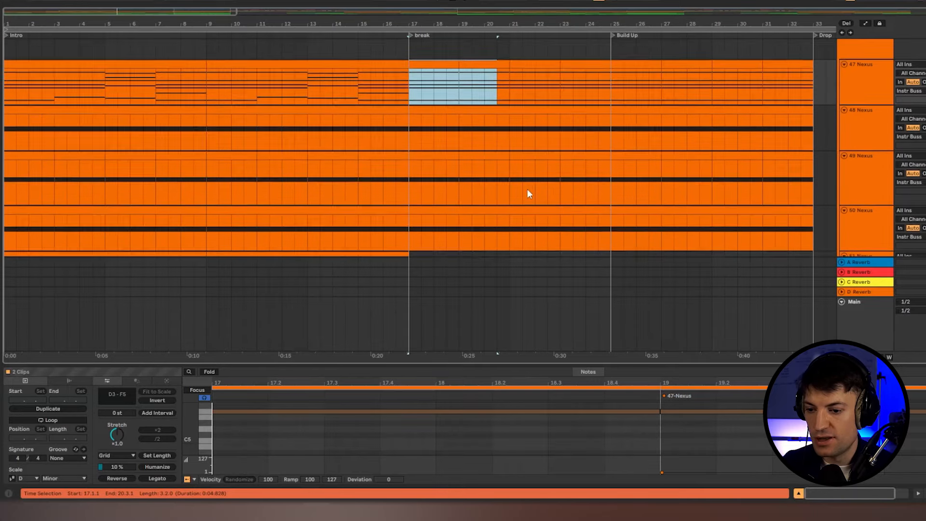
scroll(485, 191, up, 3)
Play the 48 Nexus layer from the start of the intro at 1.1.1.
click(42, 89)
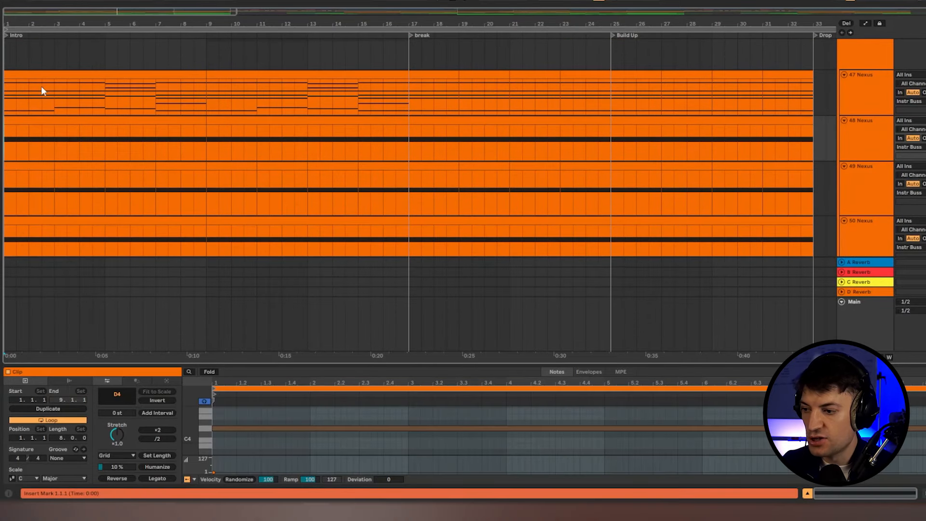
scroll(153, 152, down, 1)
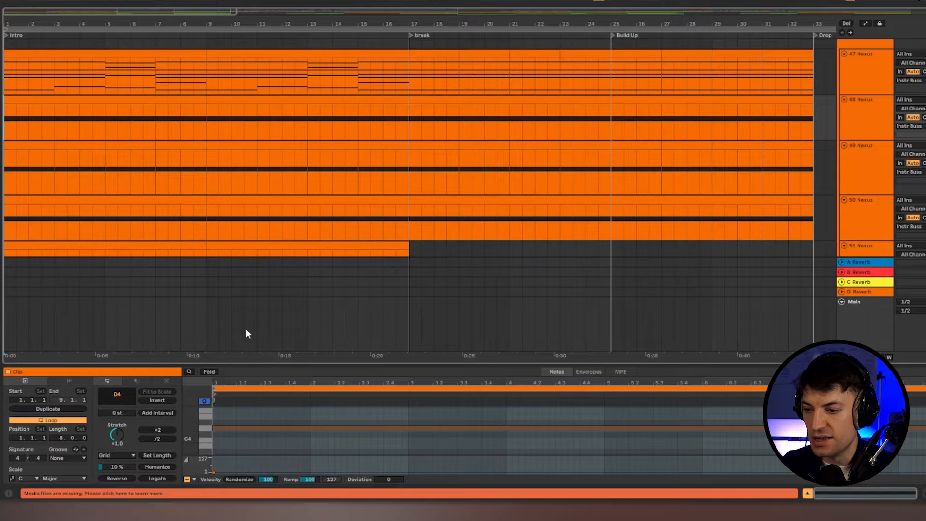
scroll(12, 124, up, 1)
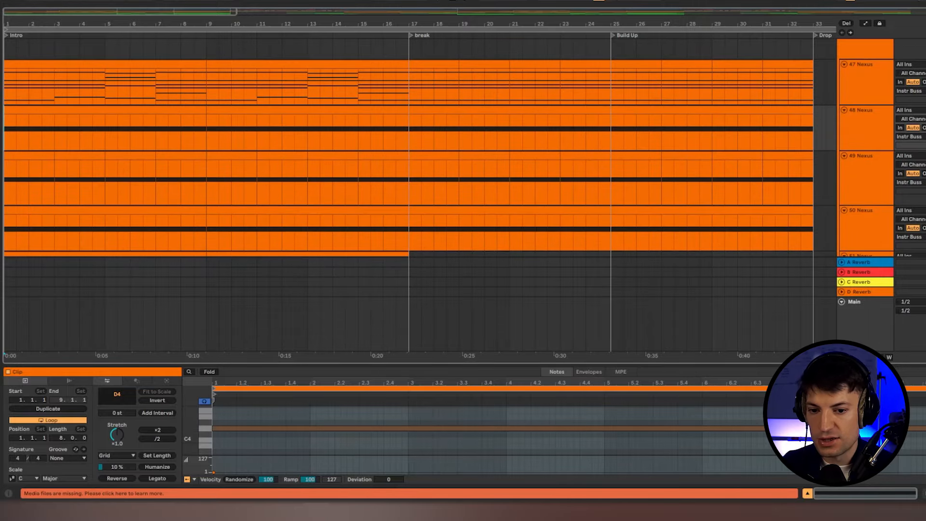
key(space)
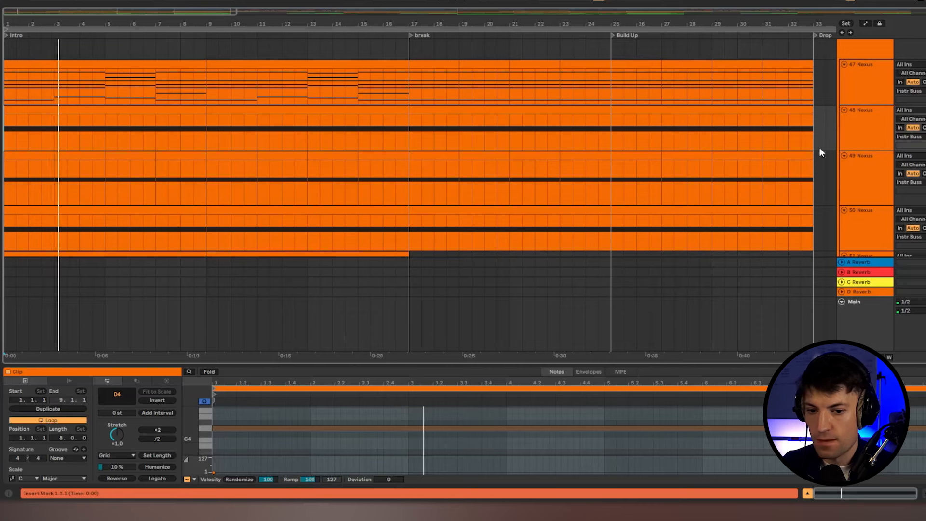
Play the 49 Nexus and 50 Nexus layers in turn from the start of the intro.
scroll(9, 177, down, 2)
key(space)
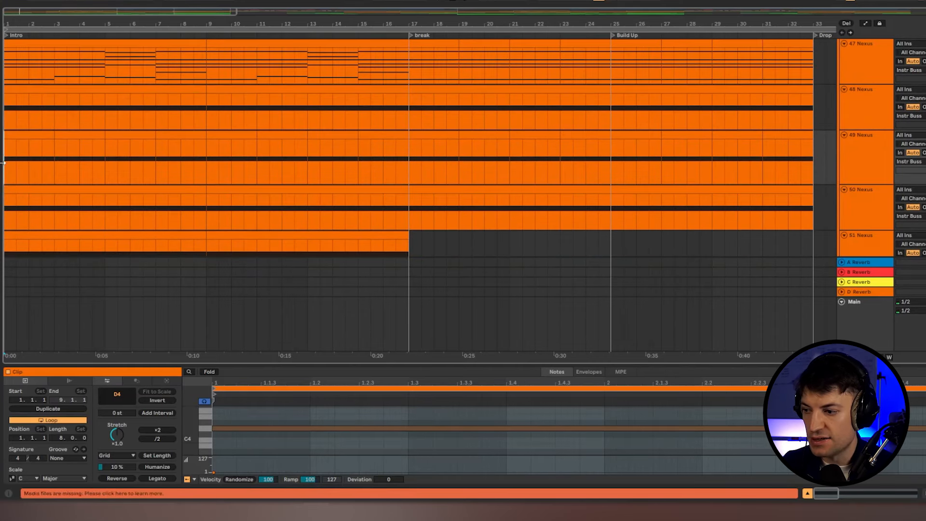
key(space)
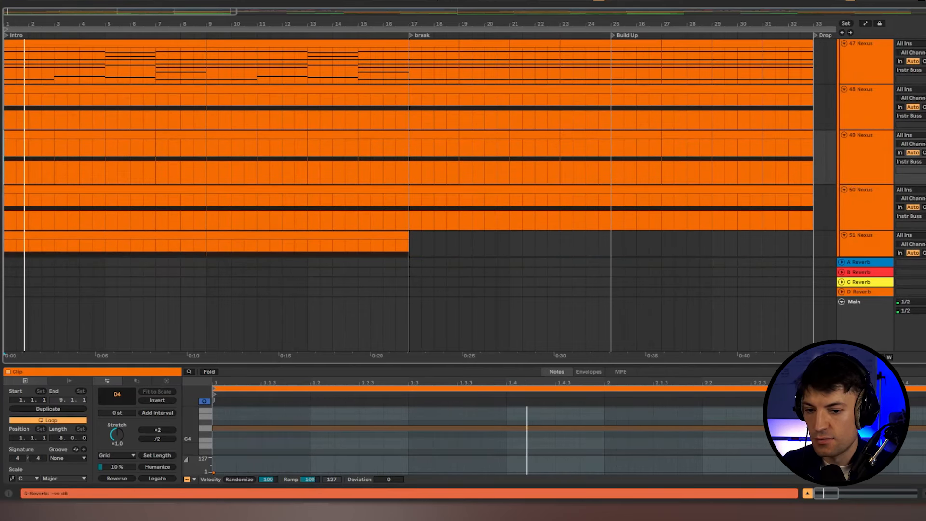
click(7, 213)
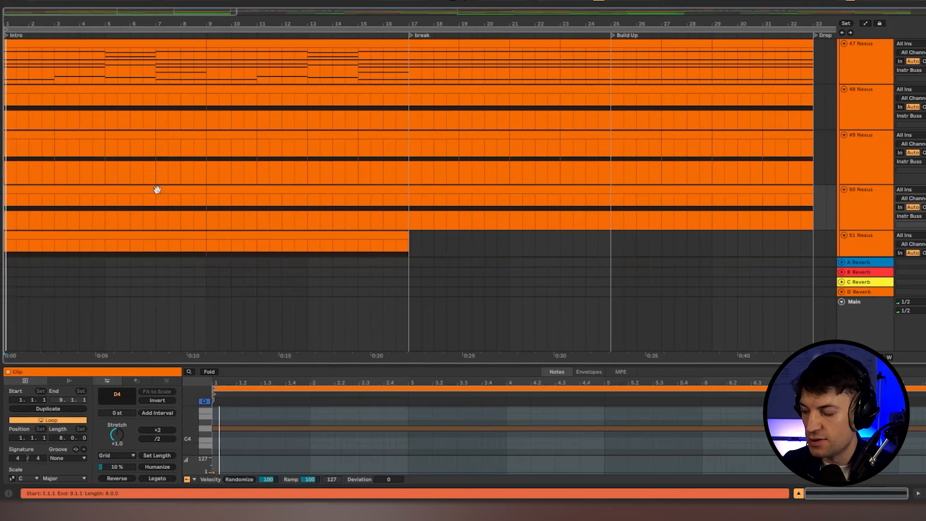
scroll(184, 190, down, 2)
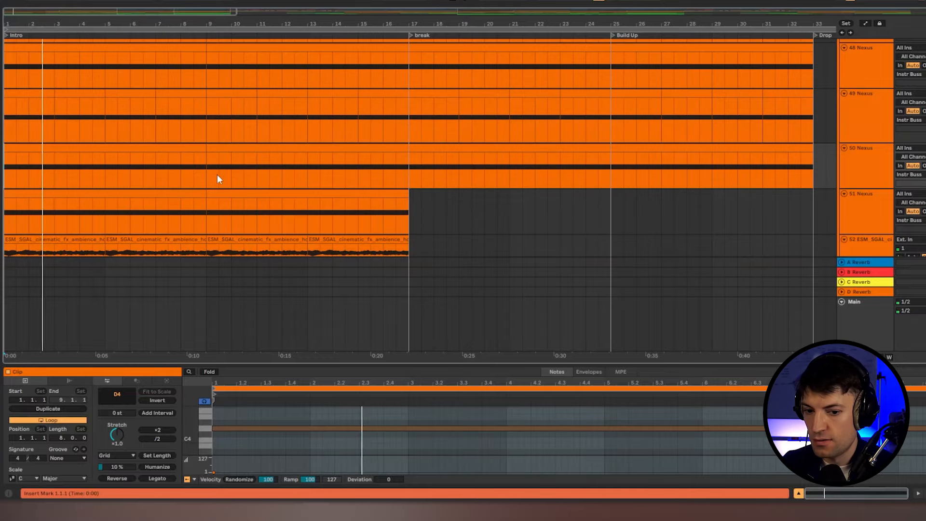
Play the 51 Nexus layer from the start of the intro at 1.1.1.
key(space)
click(8, 211)
key(space)
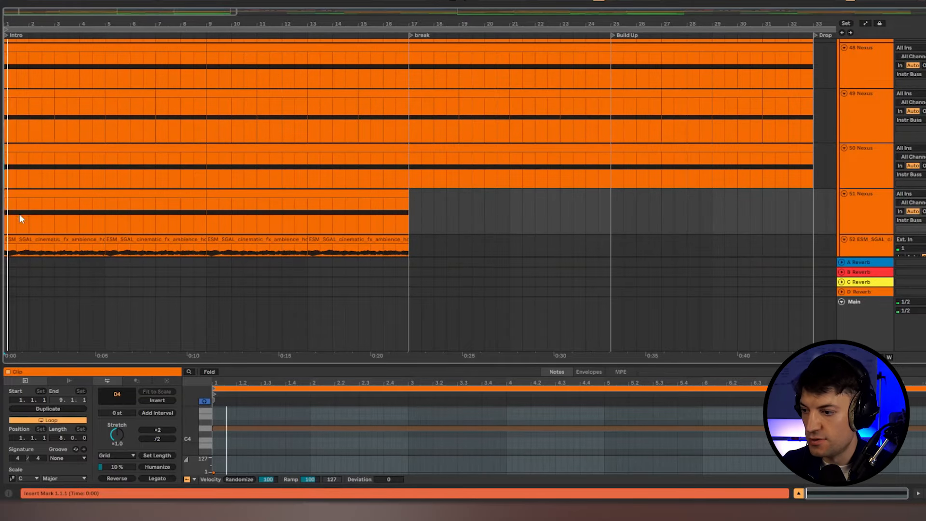
scroll(58, 206, down, 1)
scroll(99, 198, down, 1)
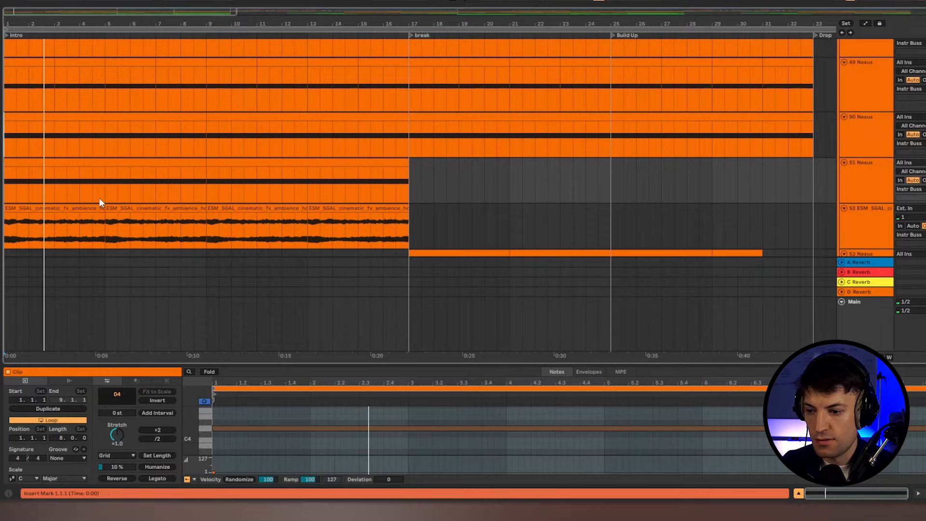
Select the first cinematic ambience clip on track 52, from 1.1.1 to 5.1.1, and play it.
scroll(209, 180, down, 2)
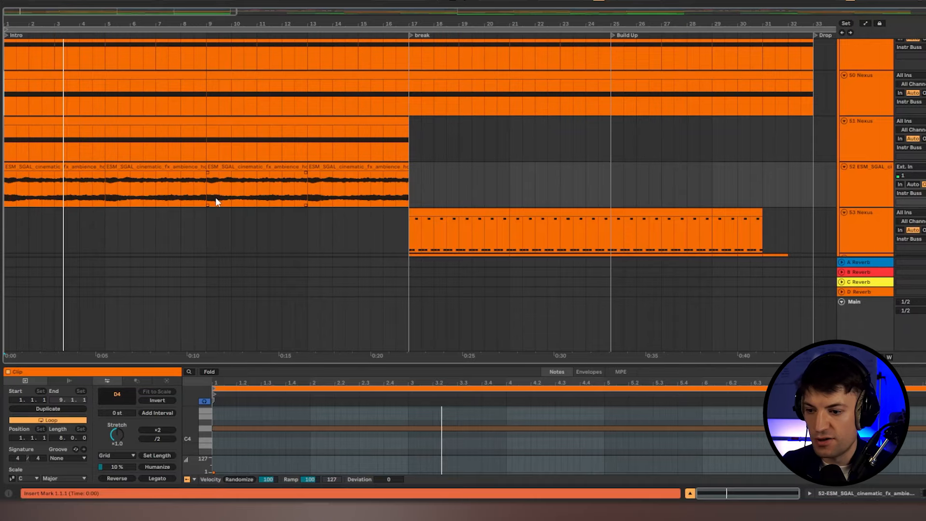
scroll(216, 202, down, 1)
click(8, 173)
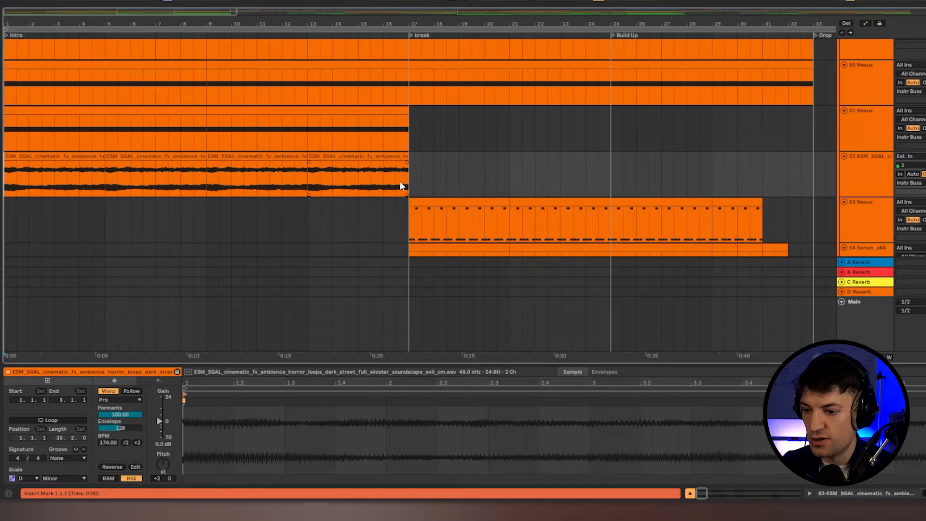
double_click(28, 158)
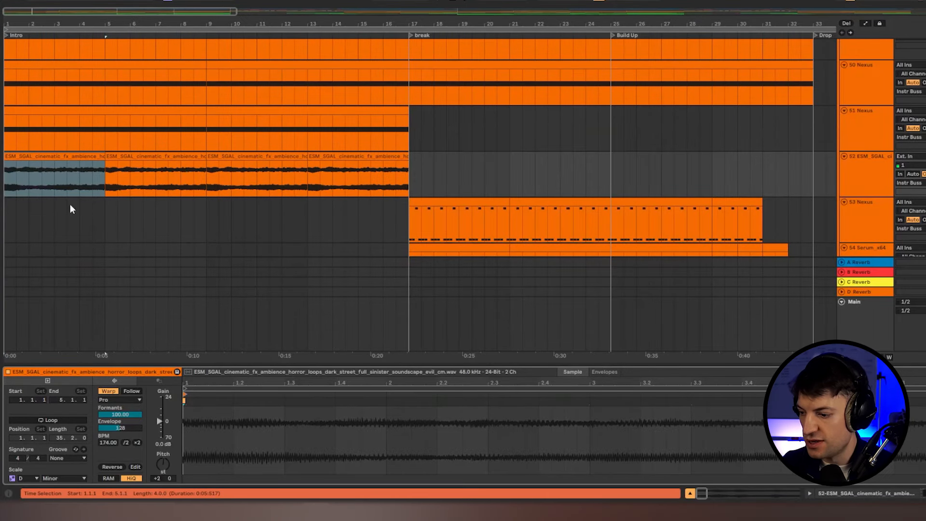
key(space)
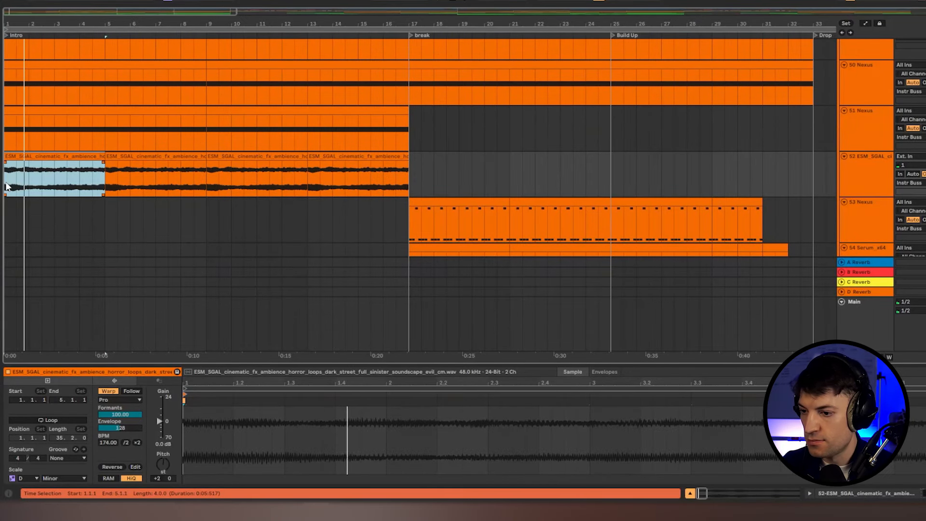
Return to the 48 Nexus track and play the intro again from 1.1.1.
scroll(569, 129, up, 5)
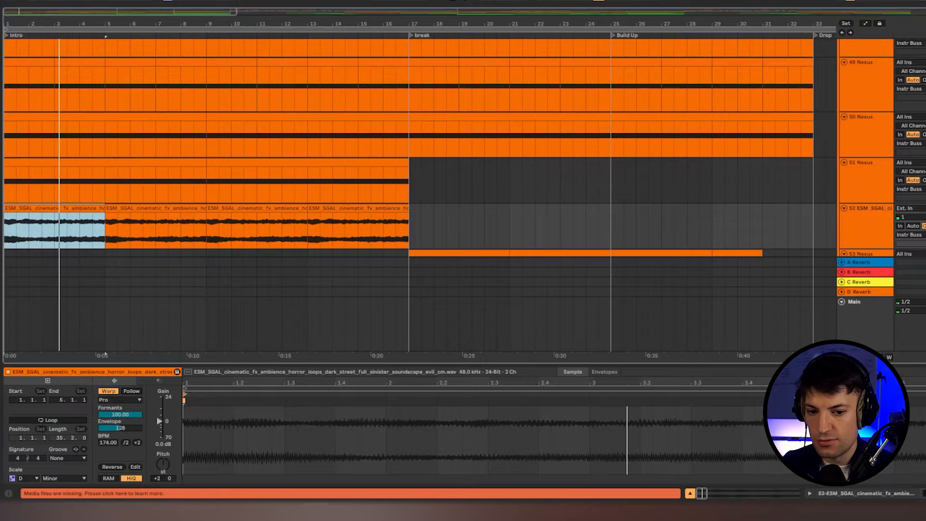
scroll(687, 120, up, 8)
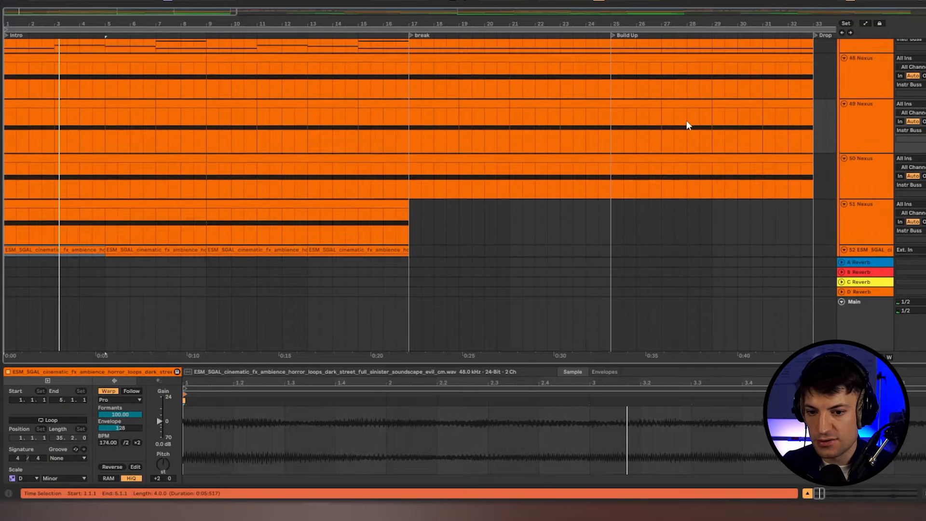
click(8, 129)
key(space)
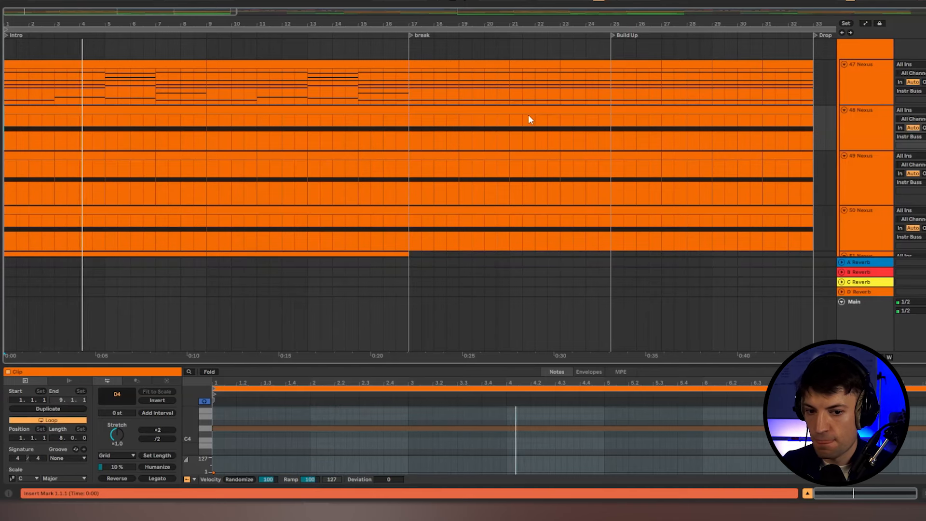
Locate the break at 17.1.1 and examine its added 53 Nexus and 54 Serum_x64 layers.
scroll(457, 138, down, 5)
click(409, 177)
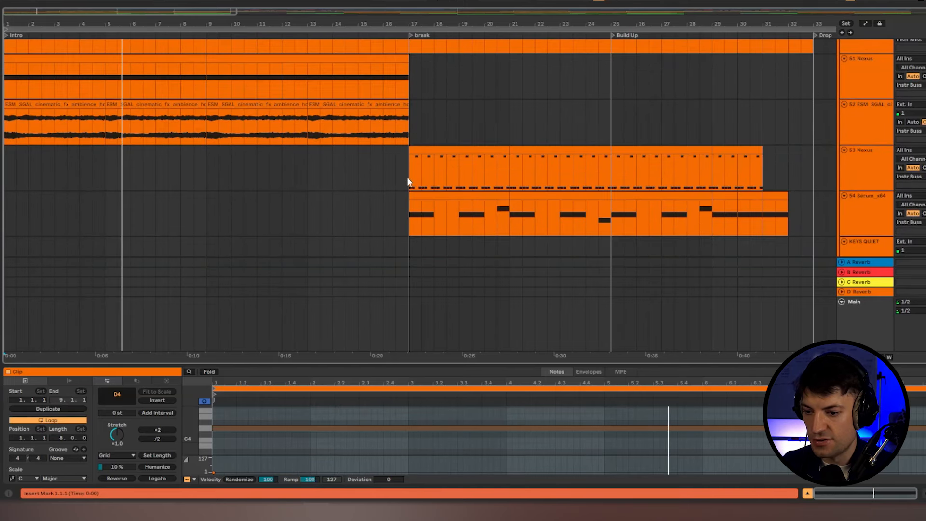
scroll(415, 181, up, 5)
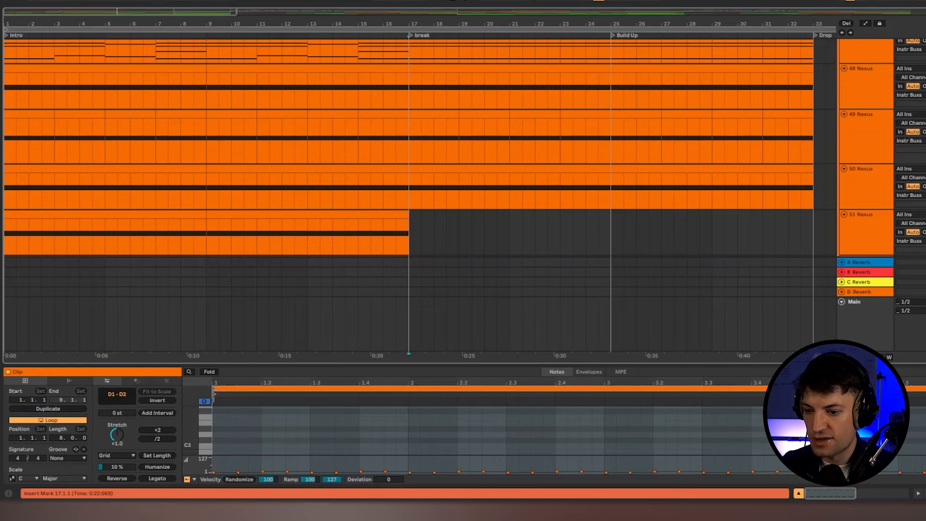
scroll(443, 193, down, 1)
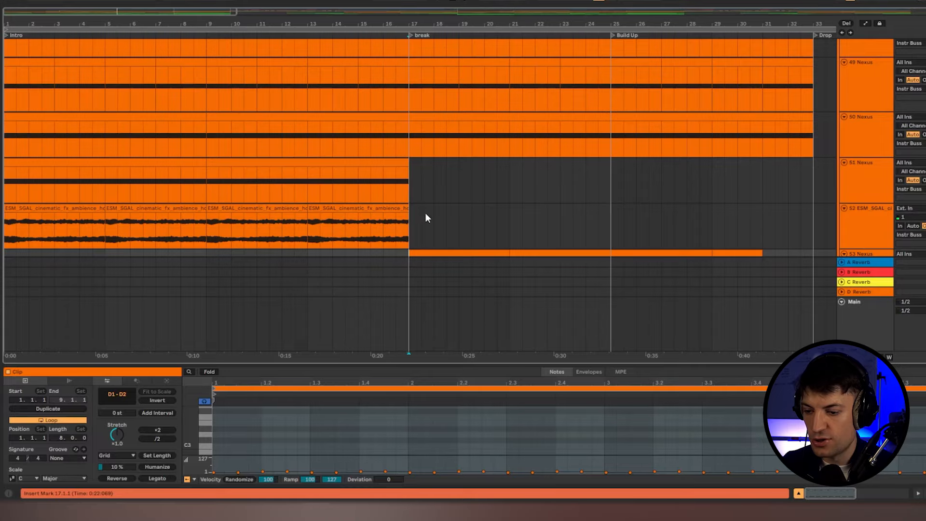
scroll(410, 222, down, 2)
drag(425, 188, 598, 227)
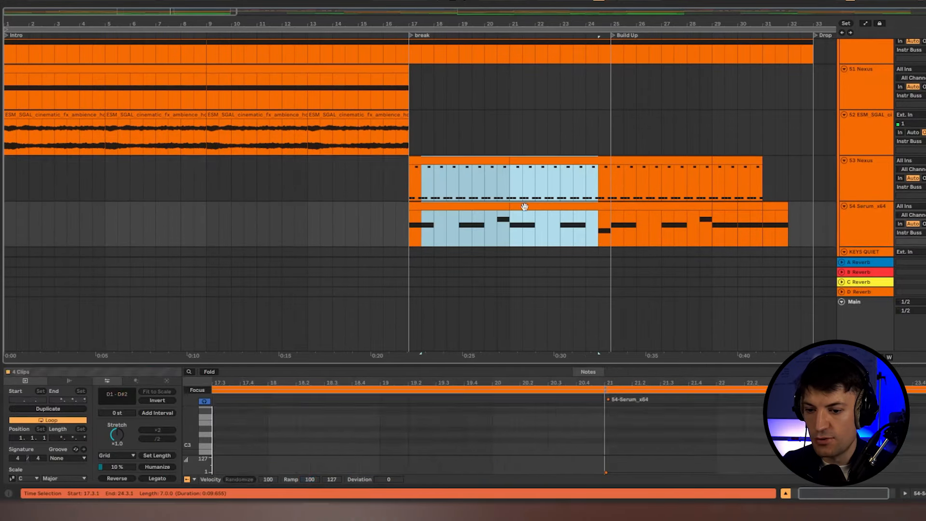
click(493, 207)
Show the 53 Nexus track's devices and open the notes of its first break clip at 17.1.1.
scroll(458, 167, down, 1)
click(415, 153)
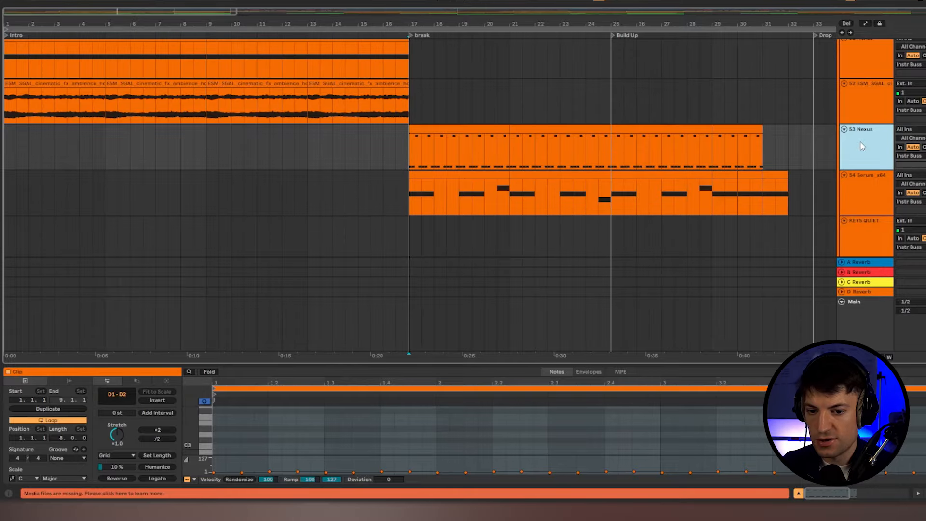
click(862, 146)
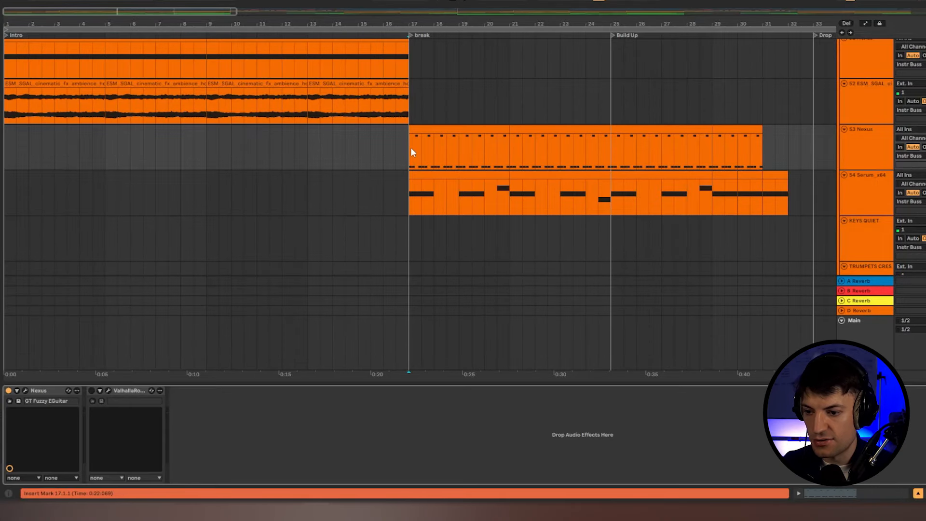
click(433, 134)
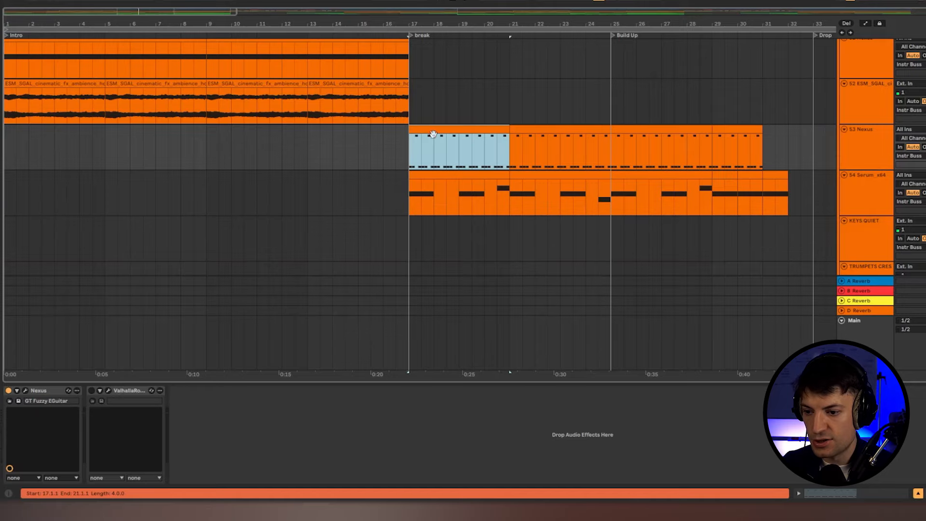
double_click(433, 134)
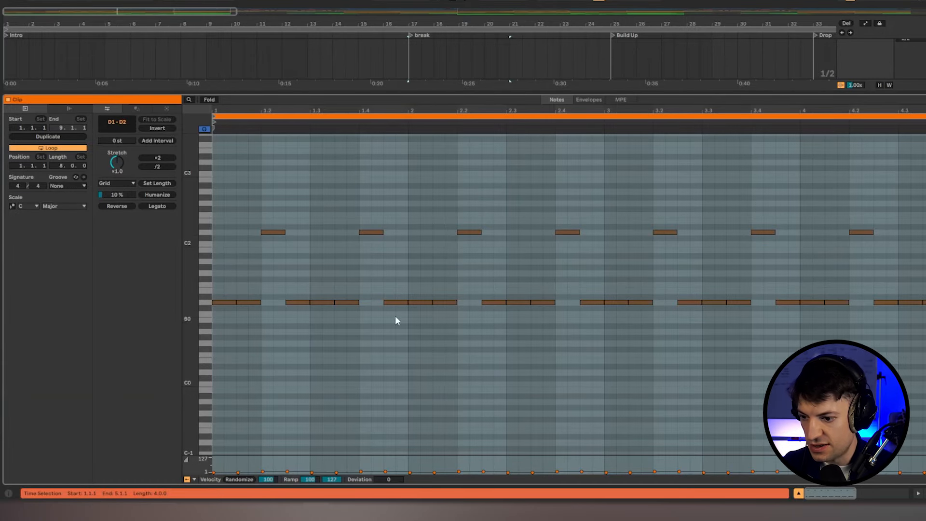
Play the 53 Nexus break clip from its start at 17.1.1, then shrink the note editor to reveal the arrangement.
click(212, 171)
key(space)
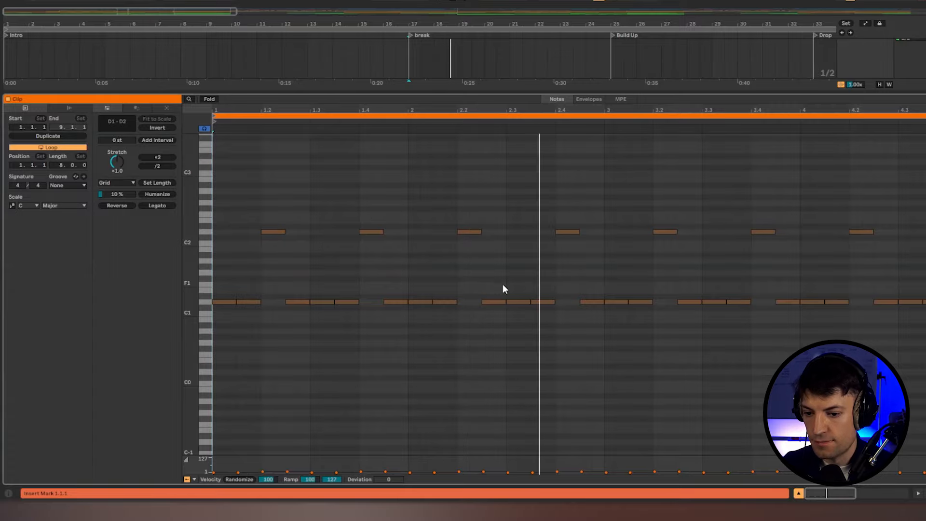
drag(664, 91, 639, 367)
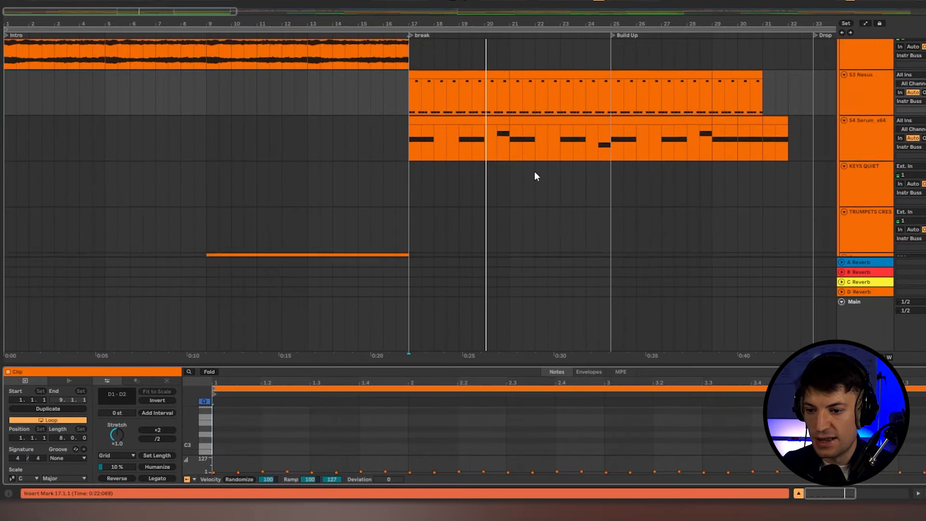
Go to the 54 Serum_x64 track at 17.1.1 and show its FJU Horn - 01 preset and the preset categories in Serum.
click(415, 172)
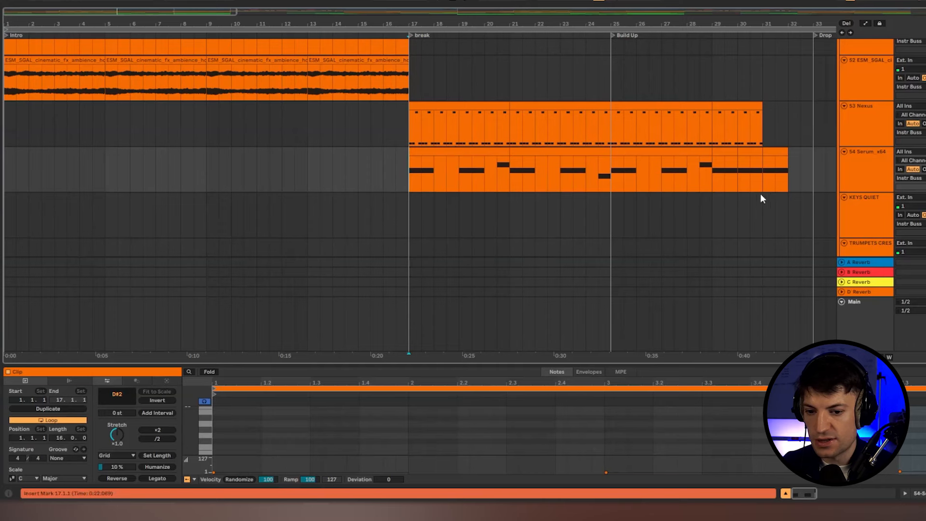
click(854, 169)
click(579, 57)
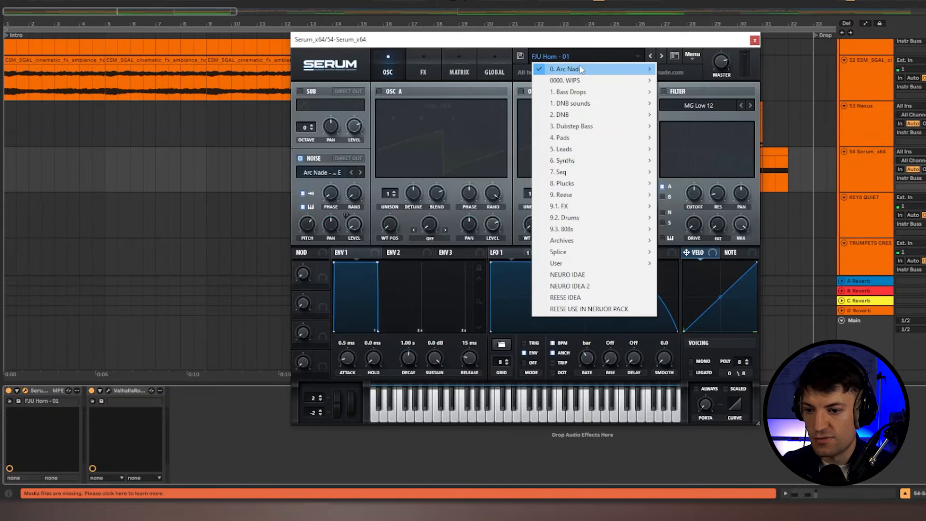
mouse_move(582, 70)
mouse_move(690, 115)
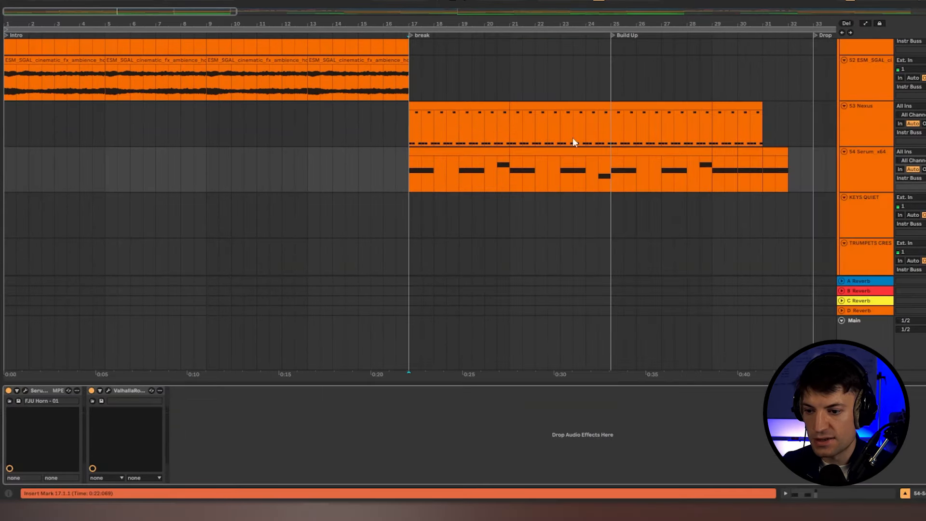
Play the first 54 Serum_x64 break clip from 17.1.1, check its device chain, and view its notes in an enlarged editor.
double_click(459, 150)
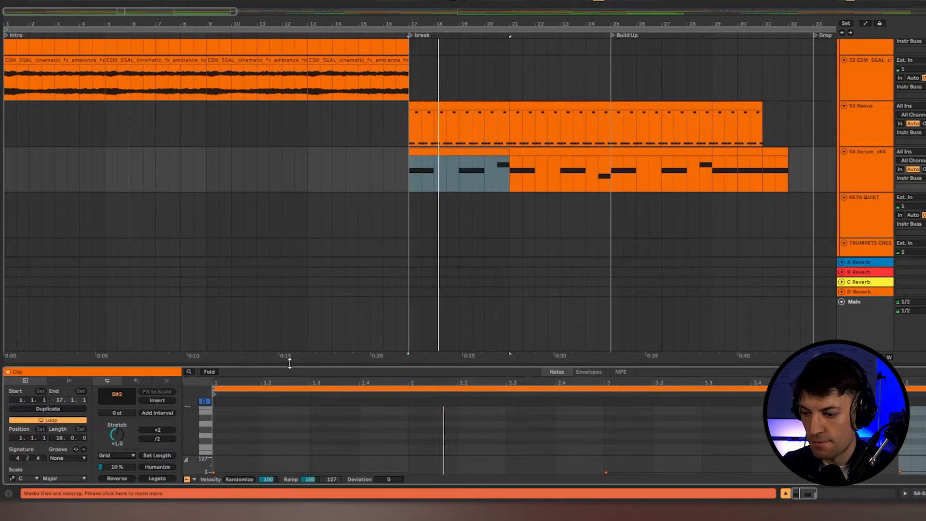
click(845, 167)
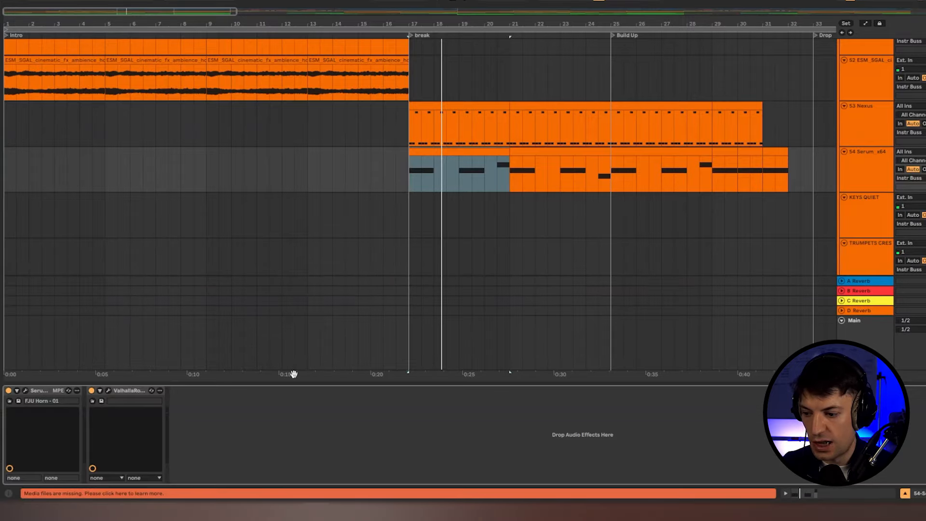
click(109, 390)
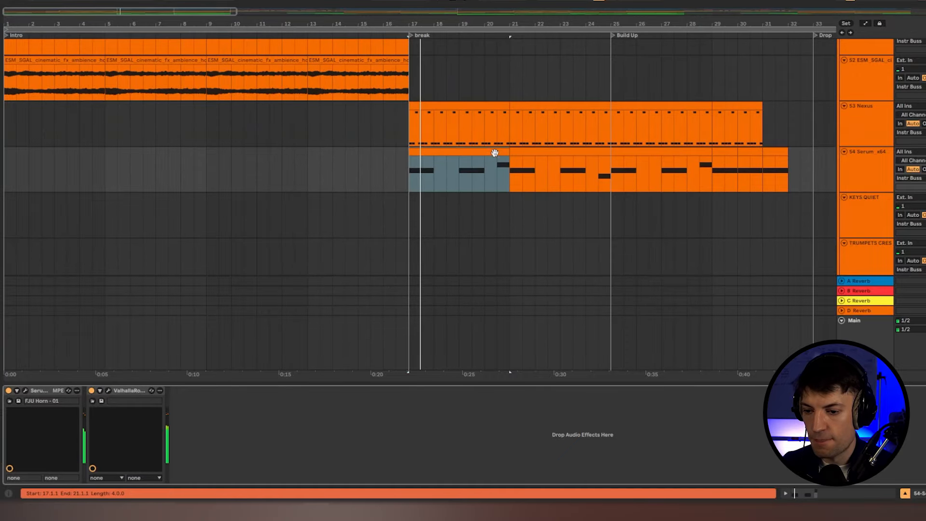
click(493, 154)
double_click(493, 154)
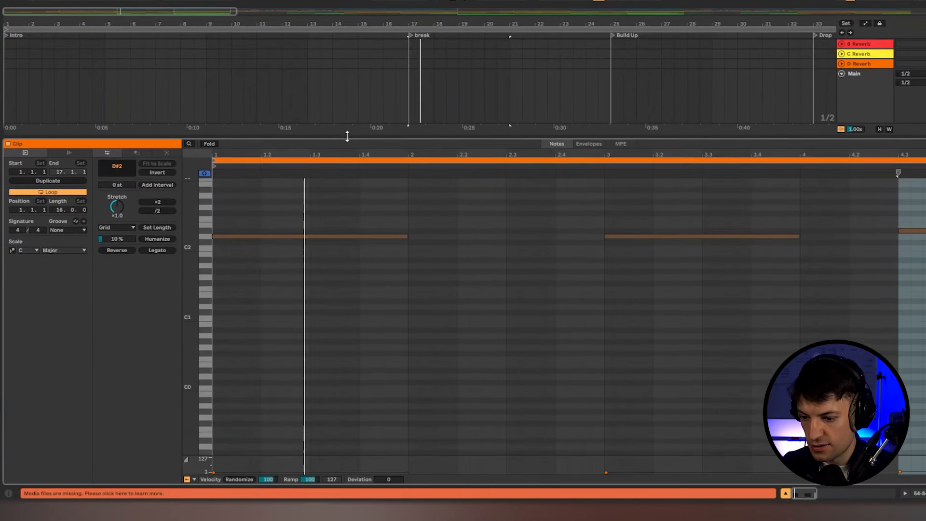
scroll(576, 311, up, 5)
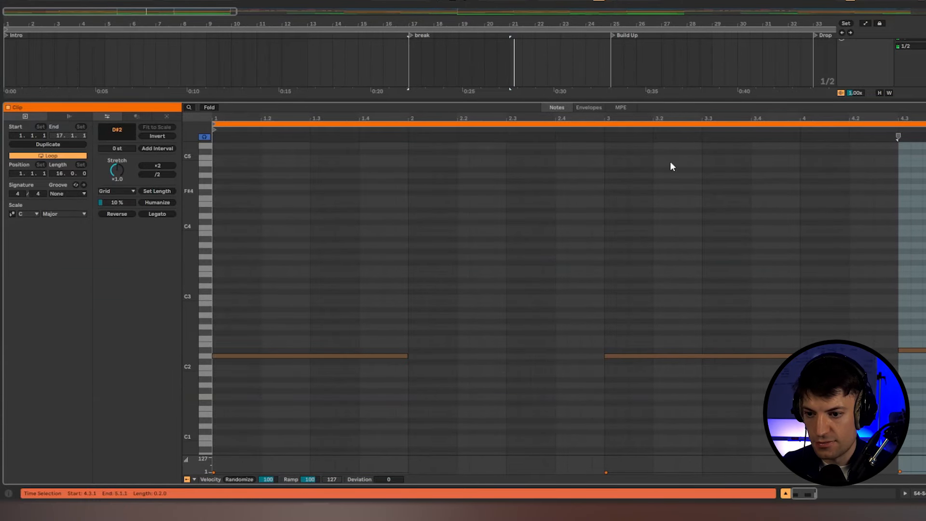
Shrink the note editor, then select the second 54 Serum_x64 clip from 21.1.1 to 25.1.1 and play it.
drag(620, 103, 573, 367)
scroll(542, 165, up, 3)
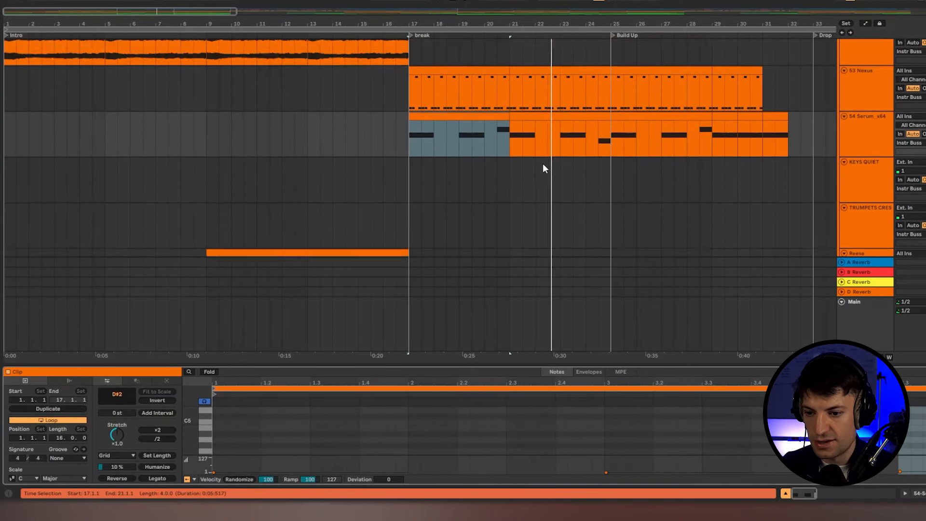
scroll(542, 168, up, 1)
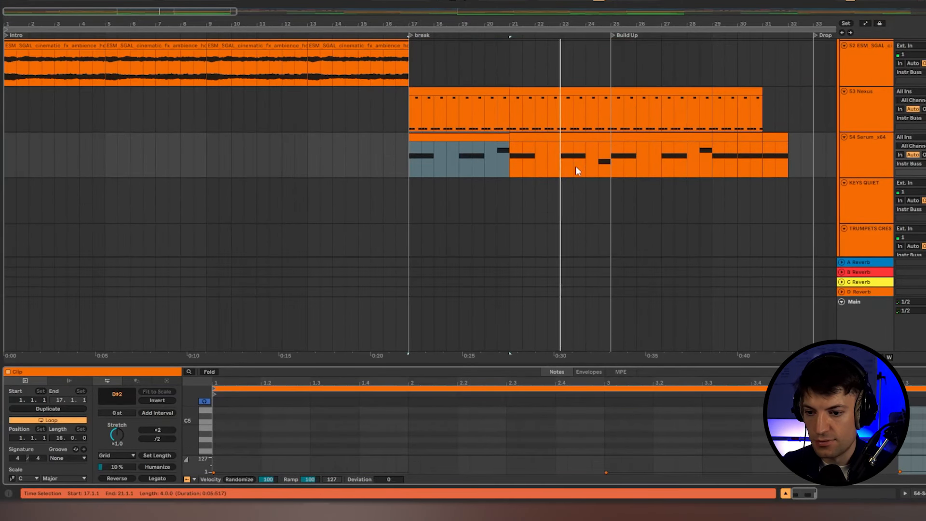
click(600, 137)
drag(694, 365, 637, 300)
scroll(643, 185, up, 3)
key(space)
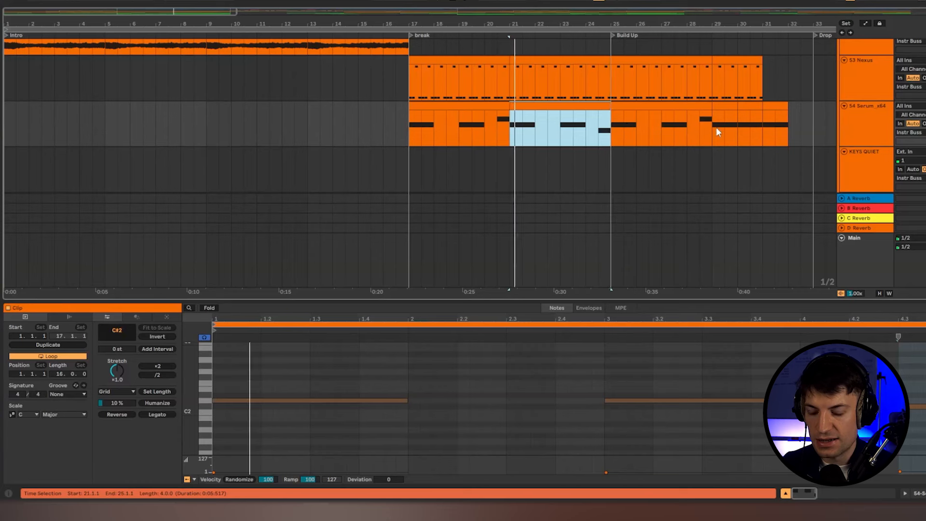
Examine the 54 Serum_x64 build-up phrasing around 29.1.1 and the gap at 32.1.1, then return to the track's devices.
click(686, 130)
click(713, 128)
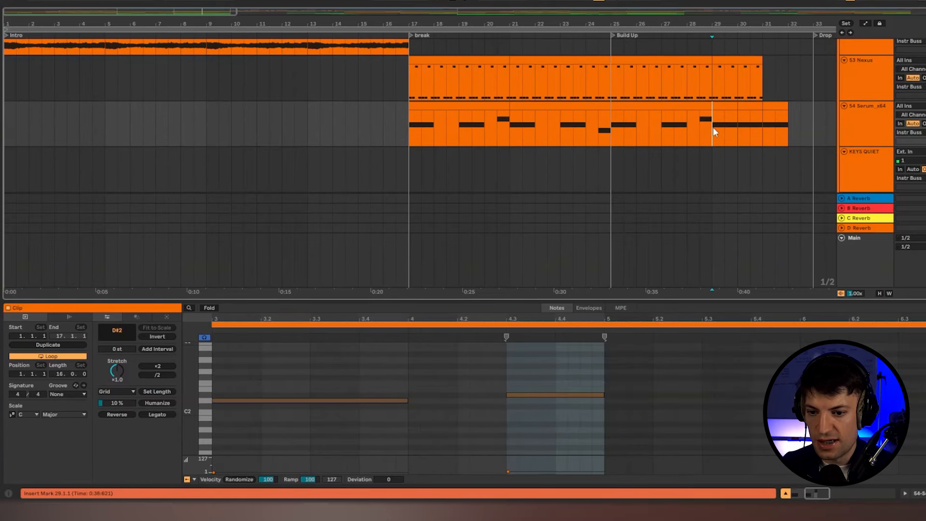
click(796, 124)
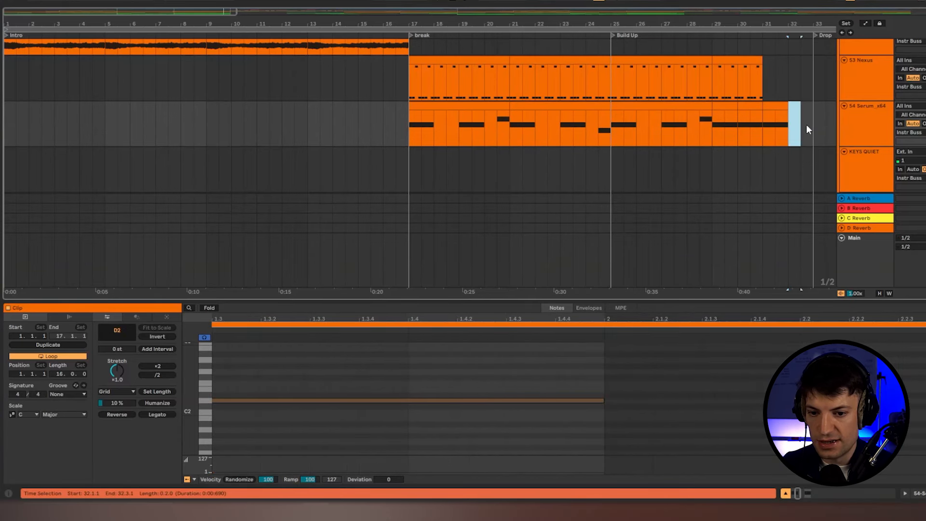
click(699, 121)
click(714, 124)
key(shift+Tab)
scroll(391, 174, down, 1)
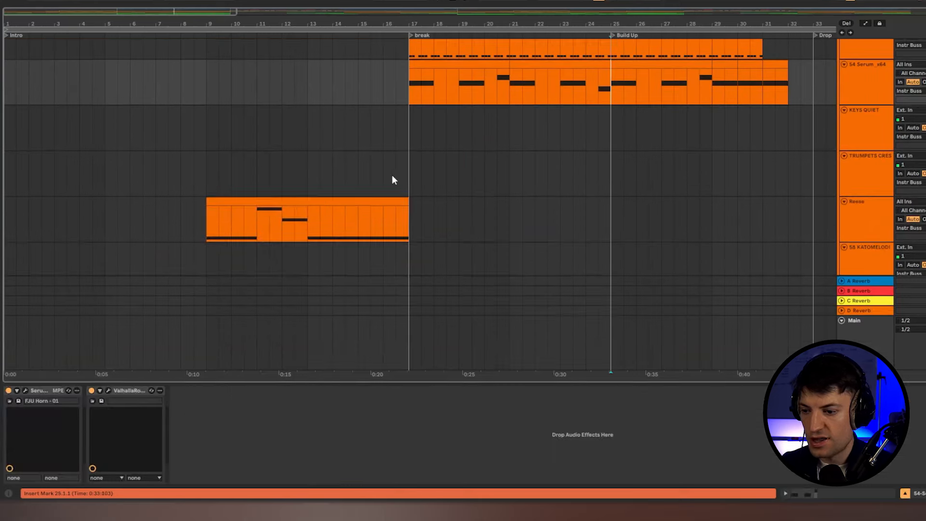
Locate the Reese clip at 9.1.1 with its EQ Eight, and play the intro from 1.1.1.
click(207, 207)
scroll(96, 206, up, 2)
scroll(166, 200, down, 3)
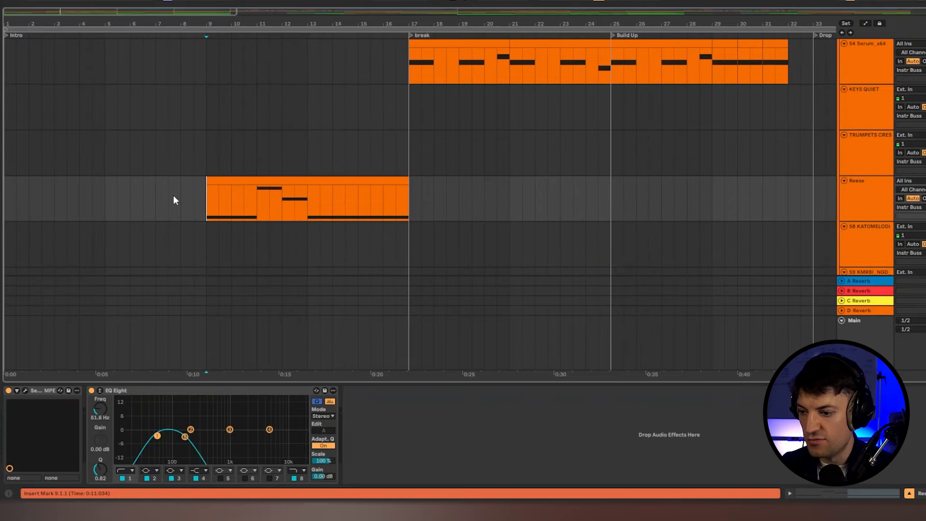
scroll(266, 193, down, 2)
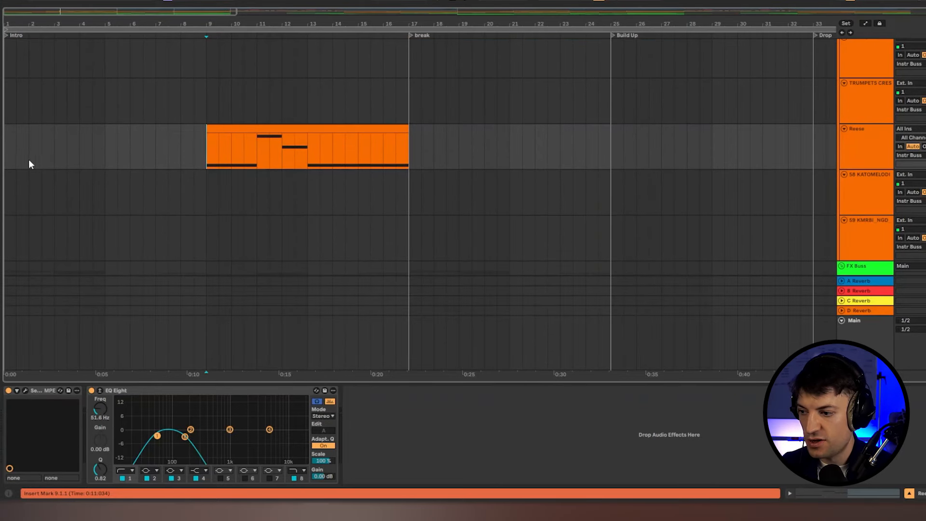
click(9, 155)
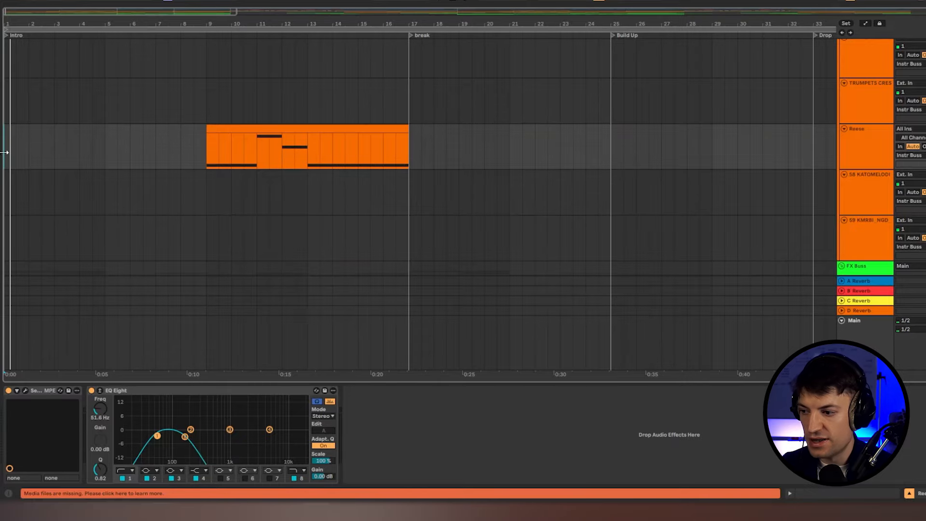
scroll(143, 239, down, 1)
key(space)
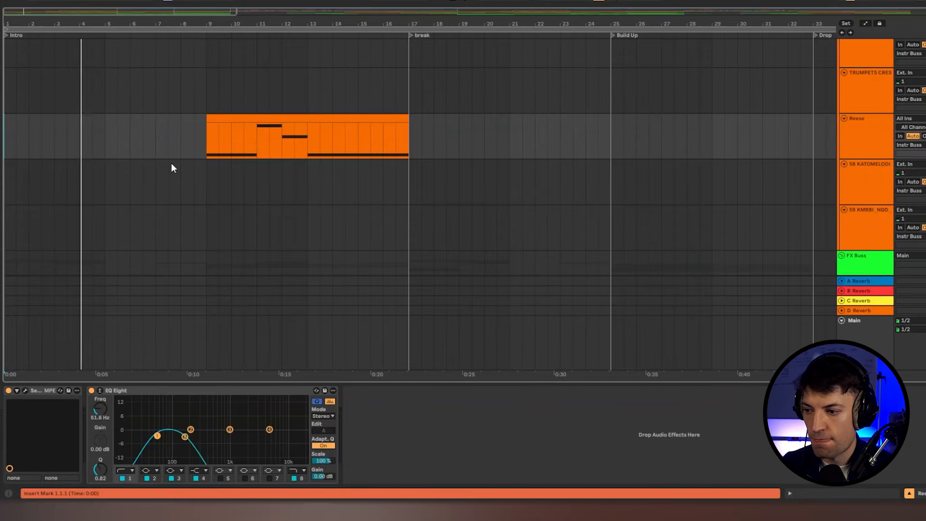
Open the Reese clip's notes in an enlarged editor and examine its note progression.
click(194, 129)
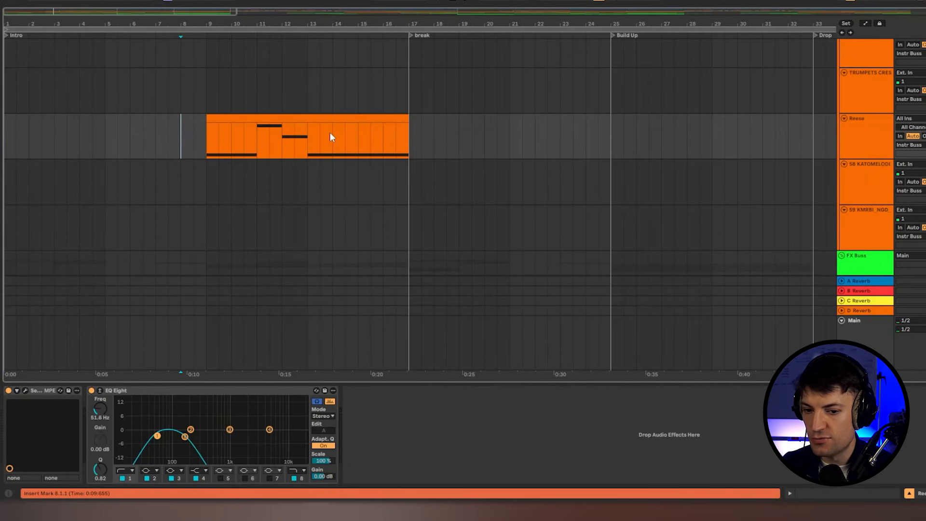
double_click(317, 117)
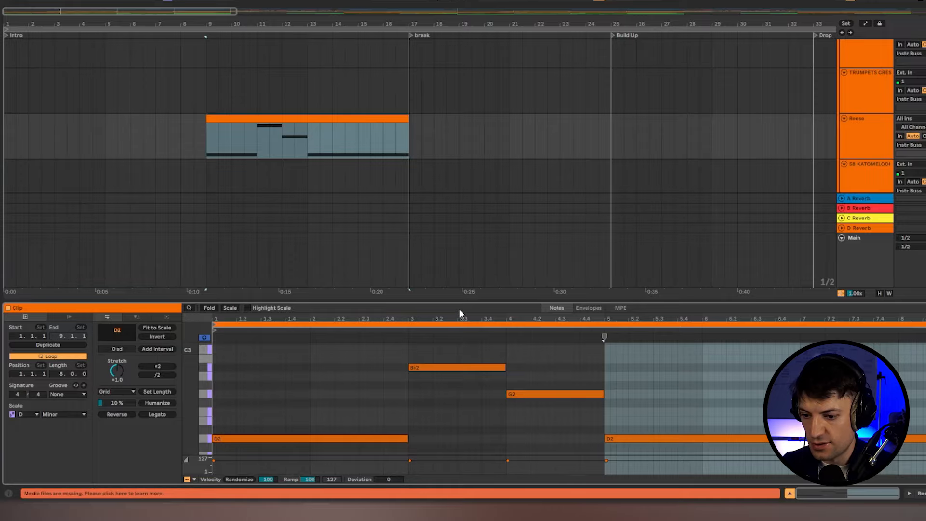
drag(465, 301, 465, 206)
click(419, 272)
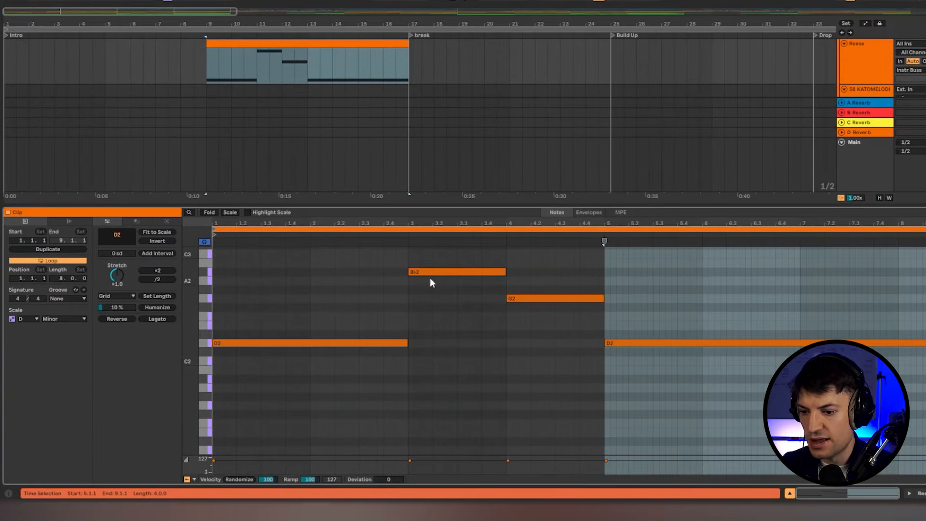
Play the Reese clip from 9.1.1.
click(198, 89)
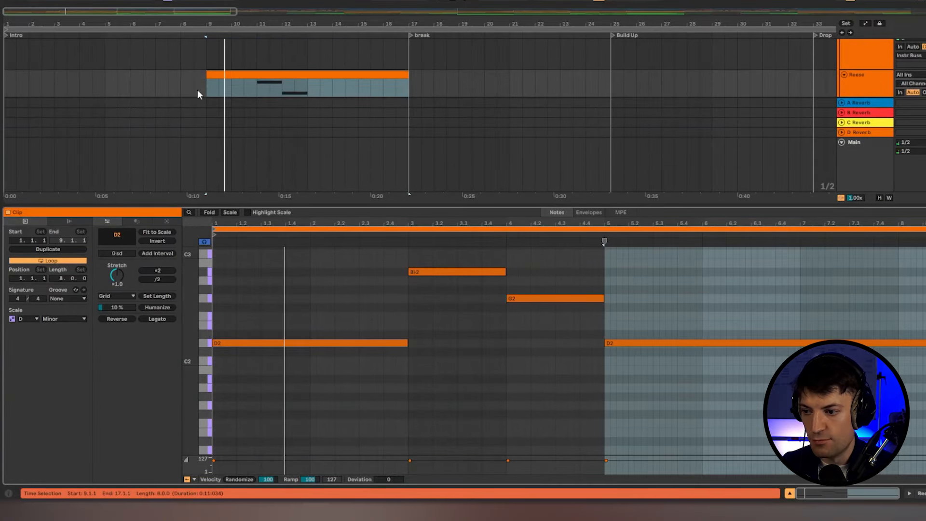
scroll(249, 73, down, 1)
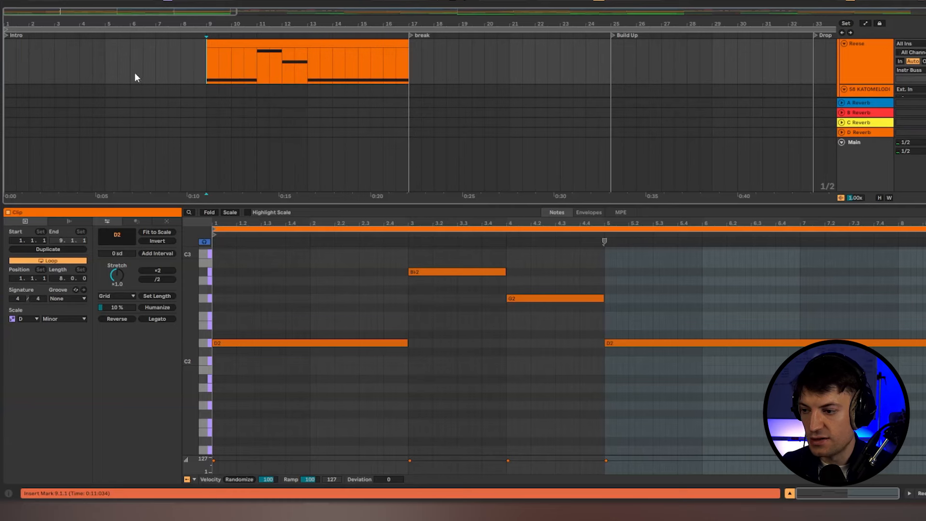
scroll(620, 80, up, 1)
key(space)
Open Serum 2 on the Reese track, examine the FJU Reese - Sand preset, and close the plug-in.
double_click(847, 71)
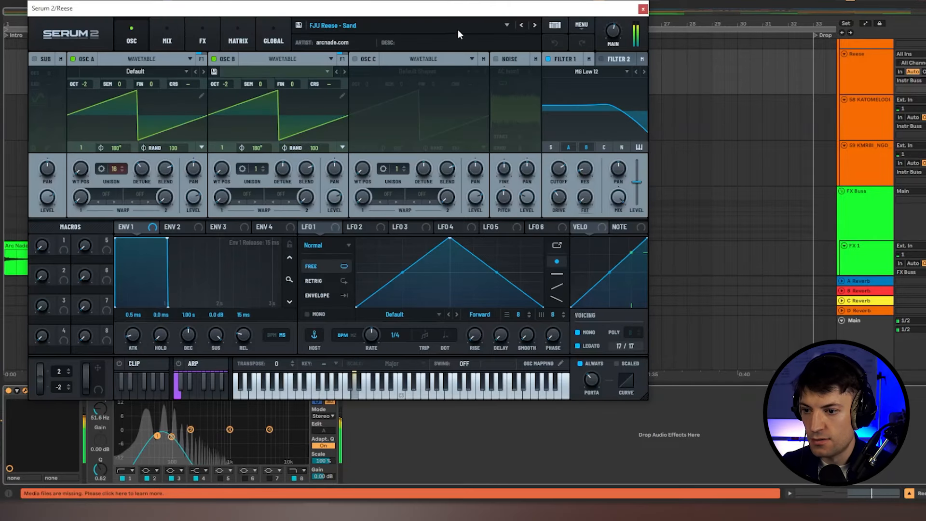
drag(461, 10, 634, 38)
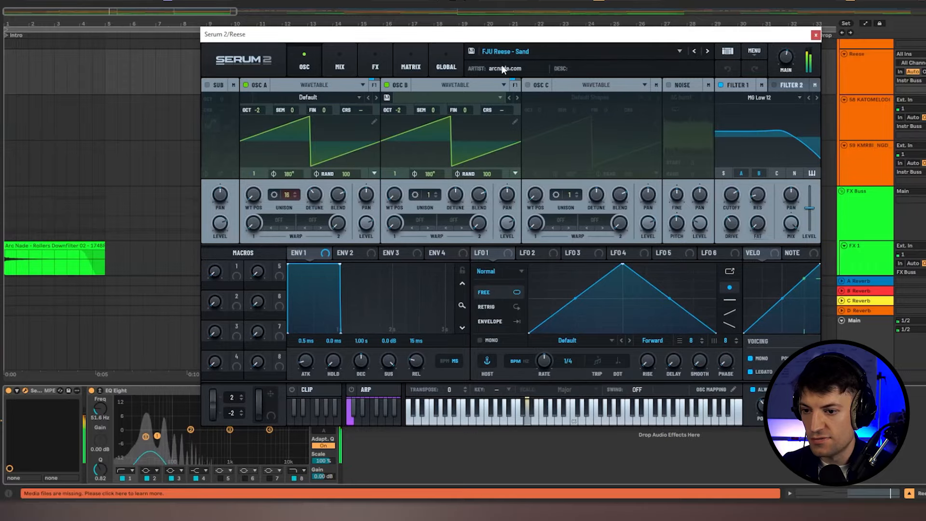
click(528, 52)
click(541, 39)
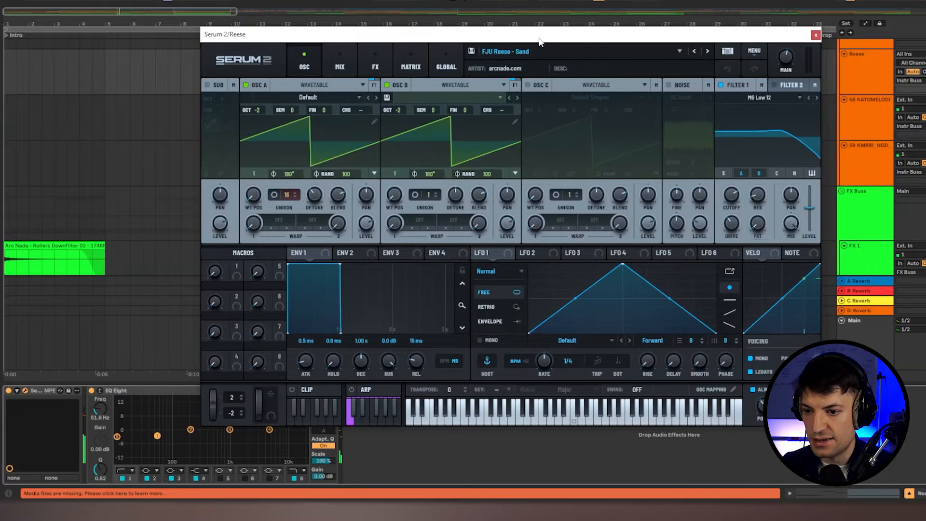
click(816, 35)
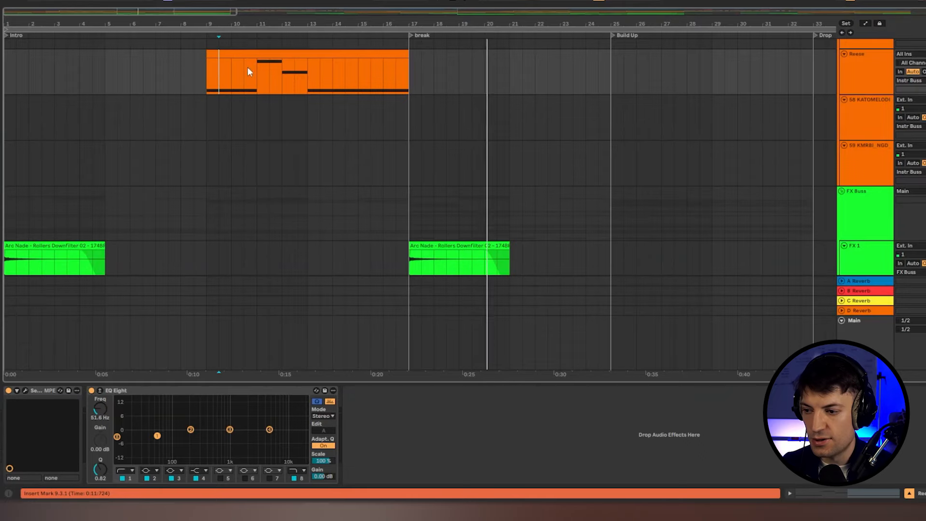
Play the Reese clip while watching its EQ Eight band, then place the insert mark just past the break at 17.3.1.
click(864, 83)
click(205, 69)
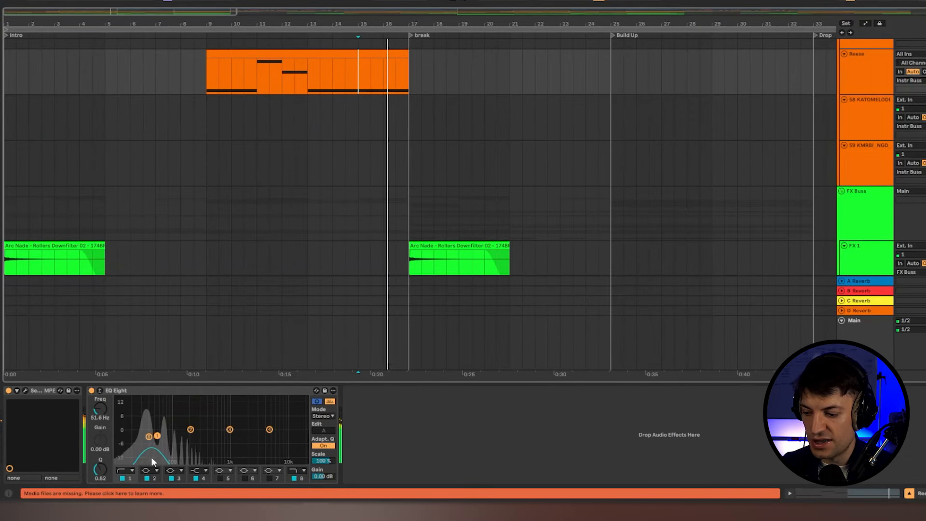
key(space)
key(Right)
click(412, 76)
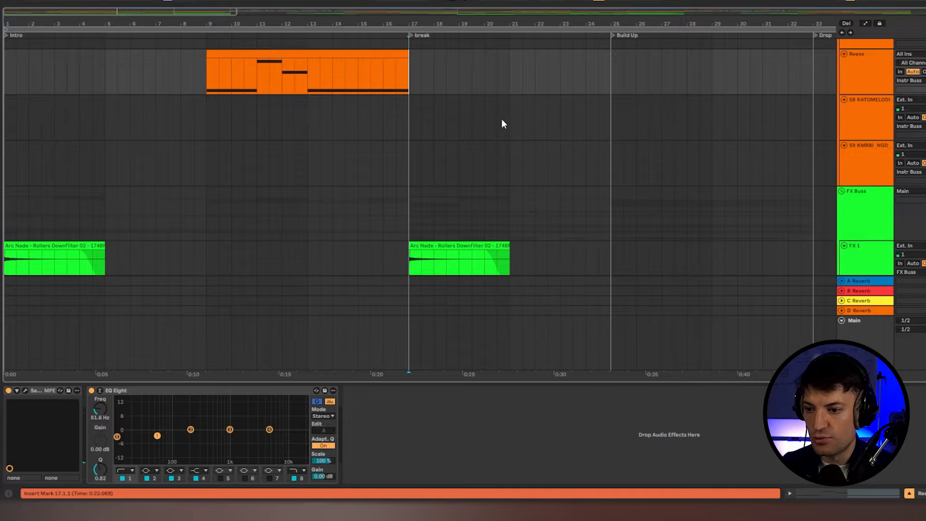
key(Right)
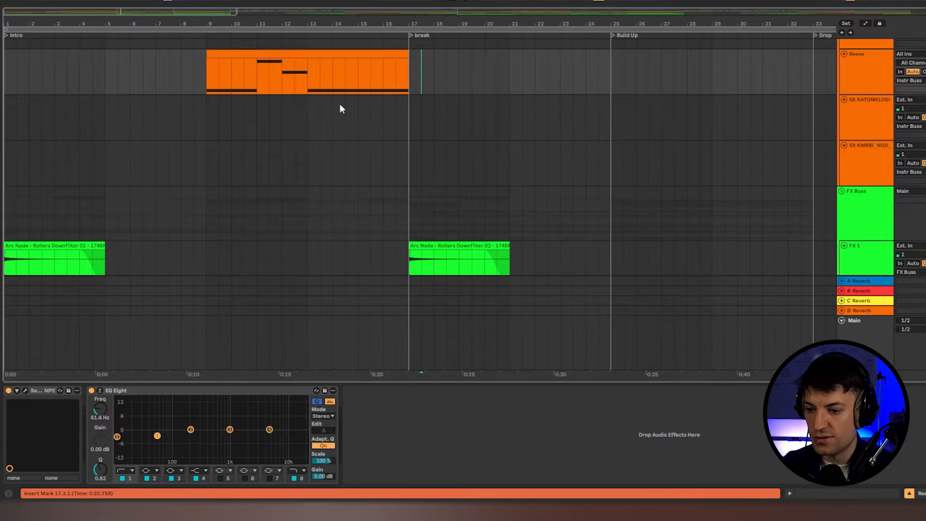
Show the whole arrangement and select the 47 to 50 Nexus layers from Drop End through most of the second drop.
scroll(339, 103, up, 2)
scroll(380, 124, up, 10)
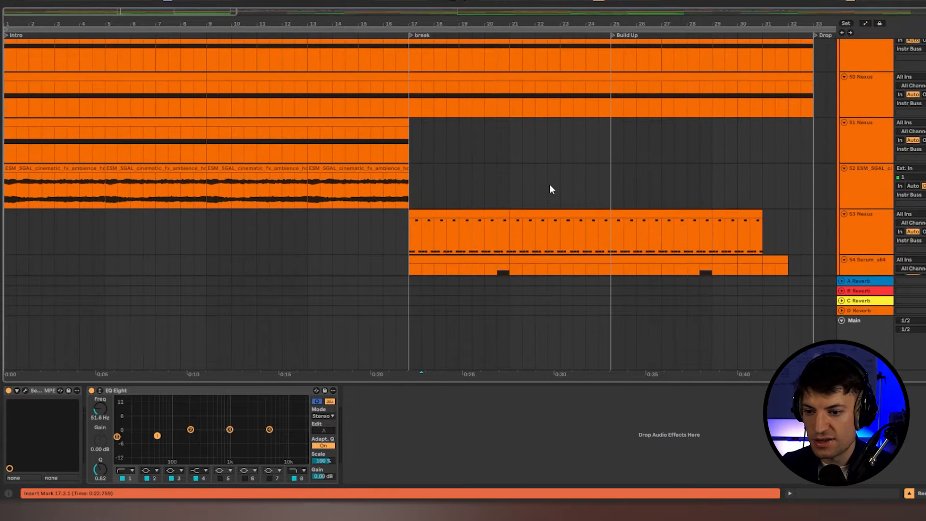
scroll(413, 131, up, 4)
scroll(414, 132, down, 5)
scroll(178, 149, down, 2)
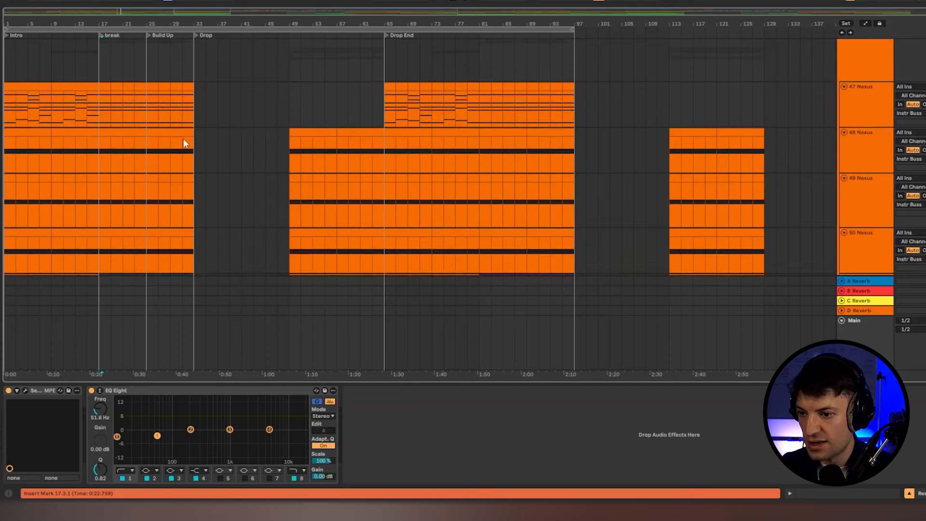
click(380, 111)
drag(384, 110, 752, 261)
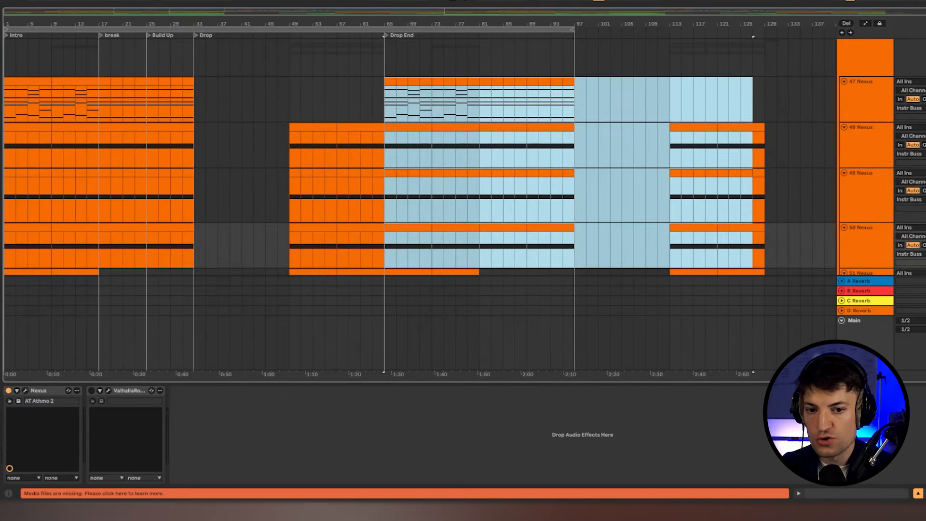
Examine the empty drop section of the 47 Nexus track and place the insert mark there at 46.1.1.
scroll(439, 107, up, 4)
click(439, 103)
drag(455, 110, 584, 190)
key(Delete)
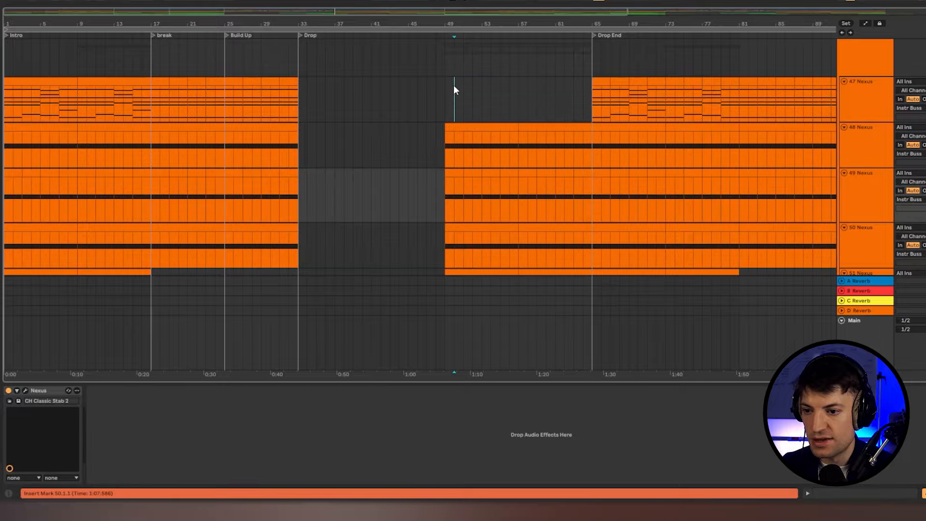
click(419, 110)
scroll(490, 139, up, 3)
scroll(436, 134, up, 2)
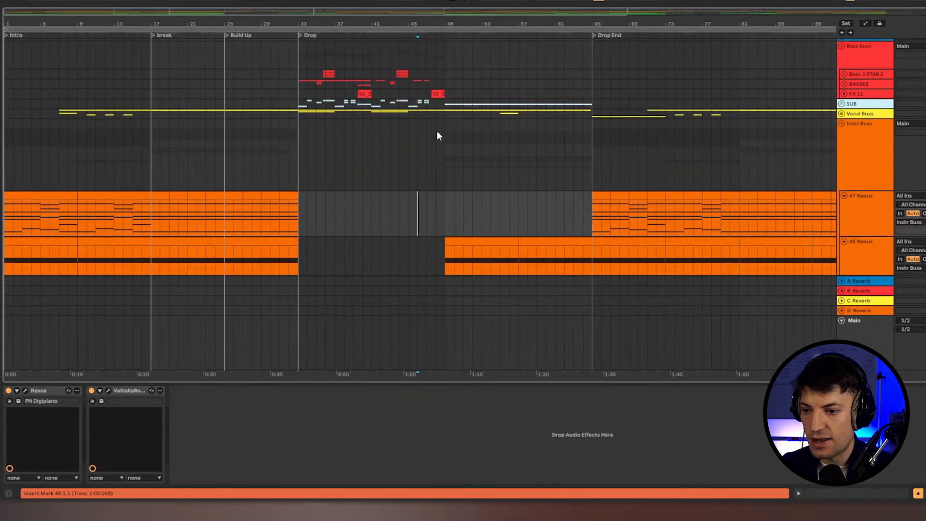
scroll(383, 178, down, 5)
scroll(471, 186, up, 5)
scroll(372, 283, down, 5)
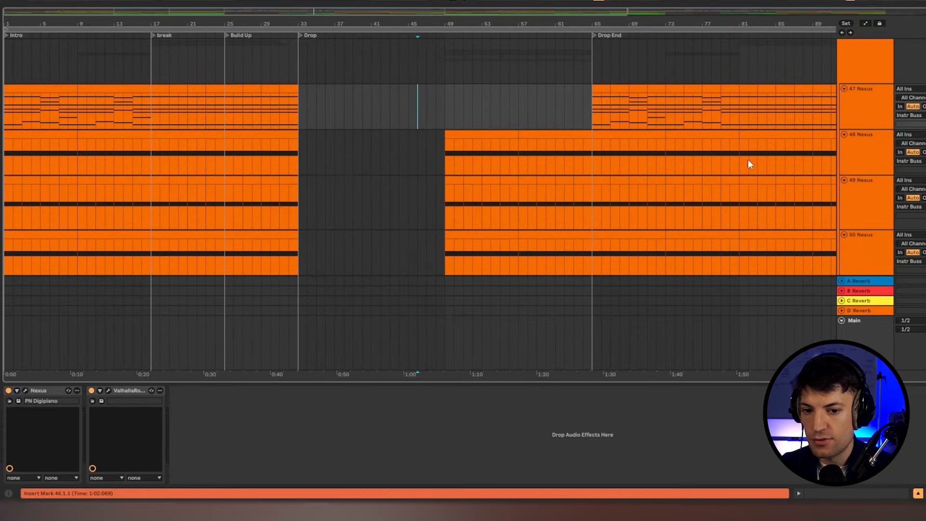
Show the Instr Buss effects, try a 47 Nexus clip from bar 49 to 57, and play it from 48.1.1.
scroll(748, 165, up, 3)
click(865, 100)
scroll(432, 181, down, 1)
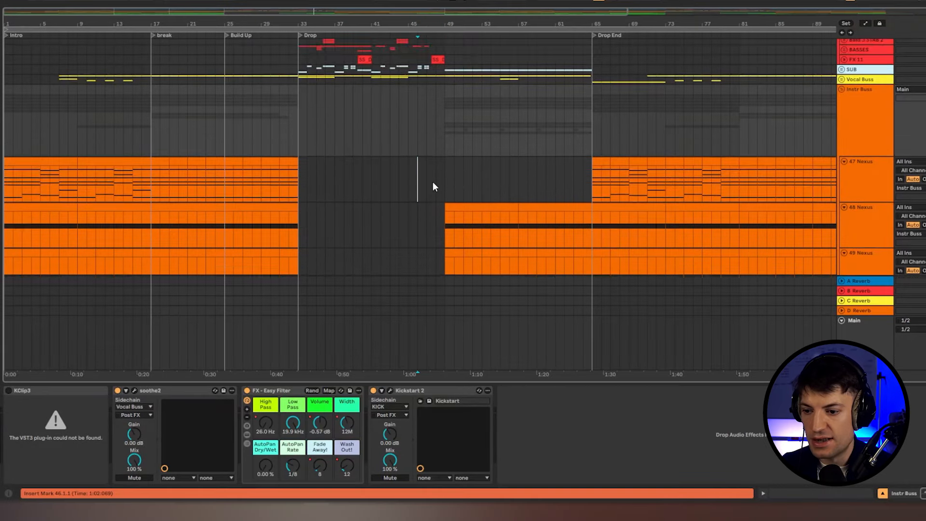
key(space)
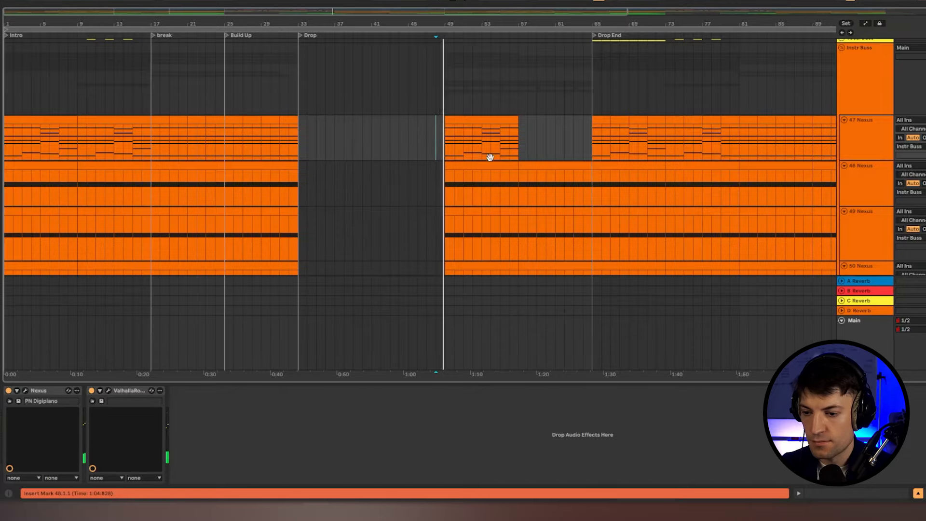
scroll(485, 161, down, 5)
scroll(480, 169, up, 7)
scroll(475, 169, up, 2)
scroll(474, 168, down, 1)
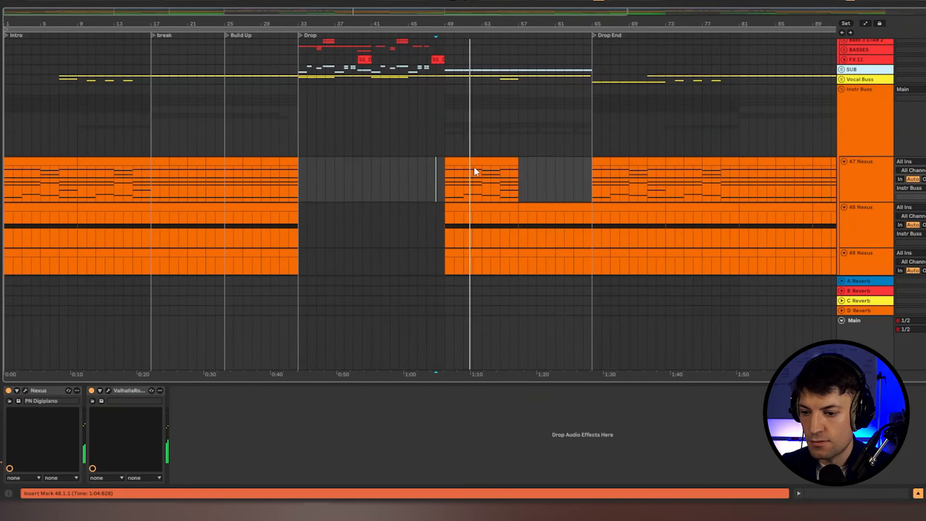
scroll(475, 172, down, 2)
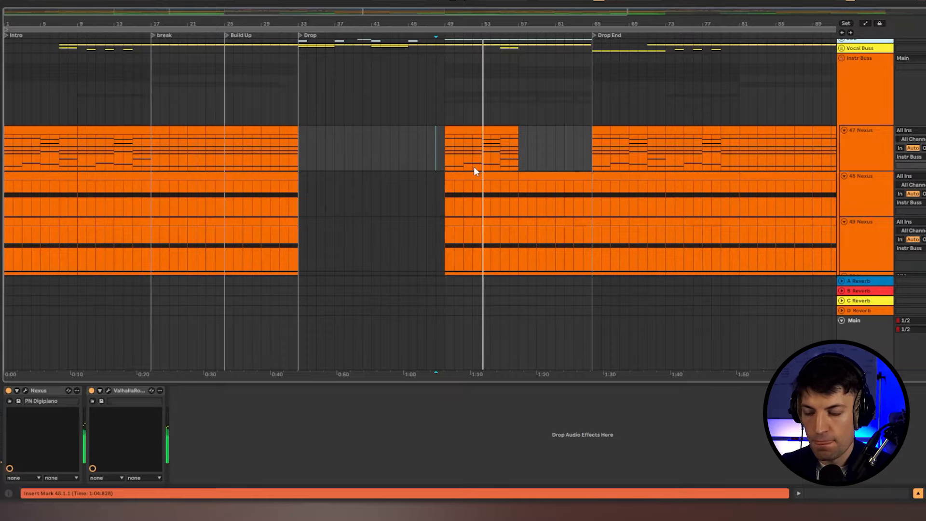
Delete the trial 47 Nexus clip at bar 49 and stop playback.
click(476, 145)
key(Delete)
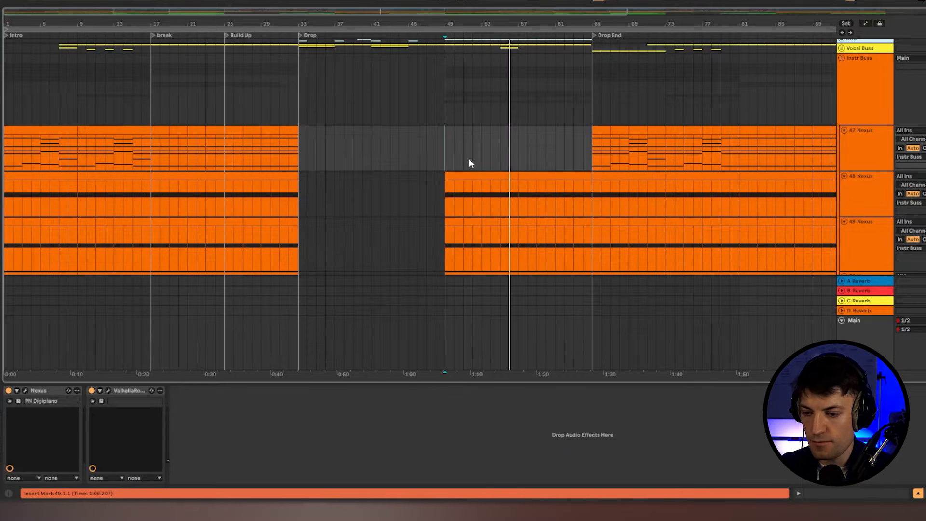
scroll(447, 145, down, 2)
scroll(450, 129, down, 2)
key(space)
Check the Nexus layer's preset and the TRUMPETS CRESCENDO effects at 50.1.1.
click(453, 130)
scroll(499, 181, down, 2)
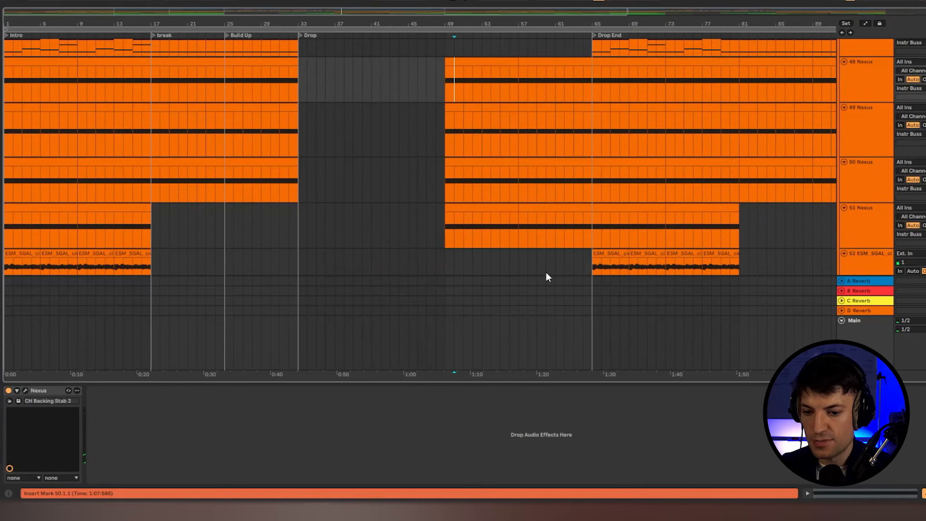
scroll(478, 184, down, 8)
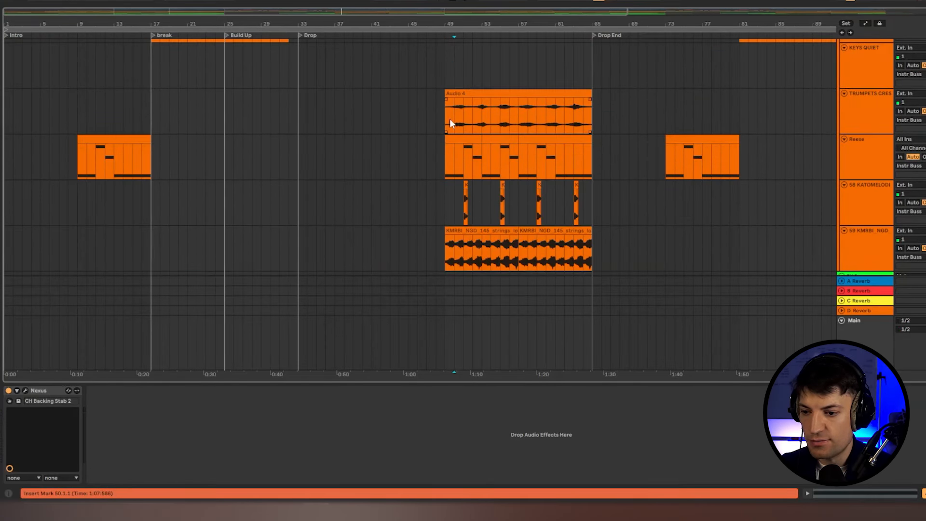
click(450, 121)
scroll(589, 235, down, 1)
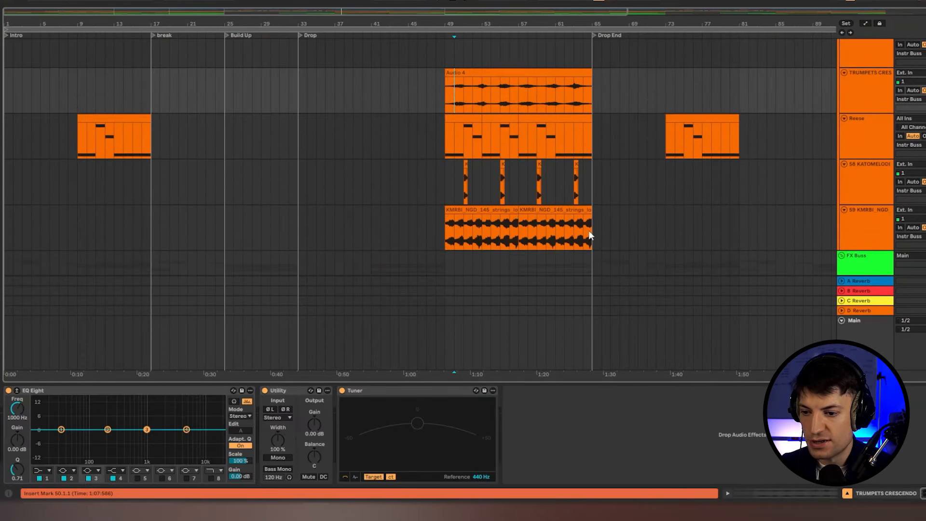
Inspect the Reese clip's end at 65.1.1, place the insert mark at the trumpets clip's start, and review the surrounding instrument tracks.
click(103, 118)
click(572, 163)
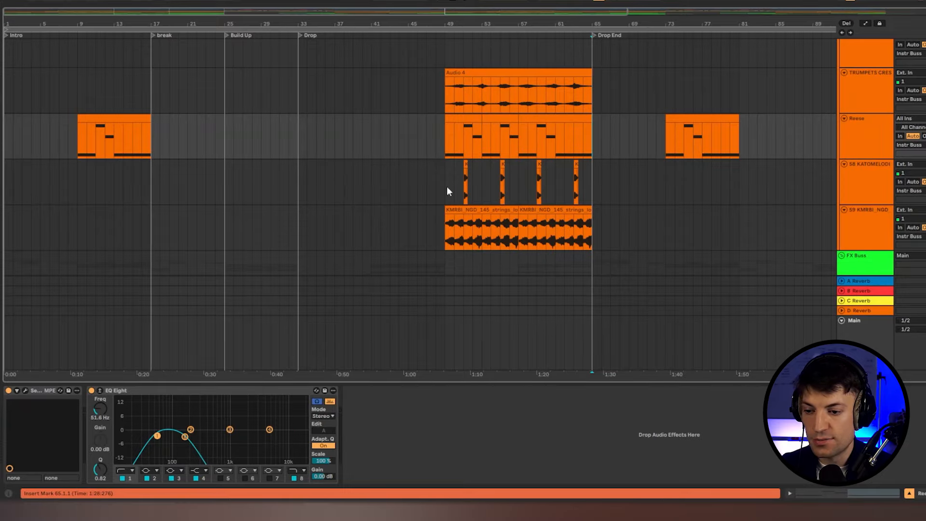
click(588, 143)
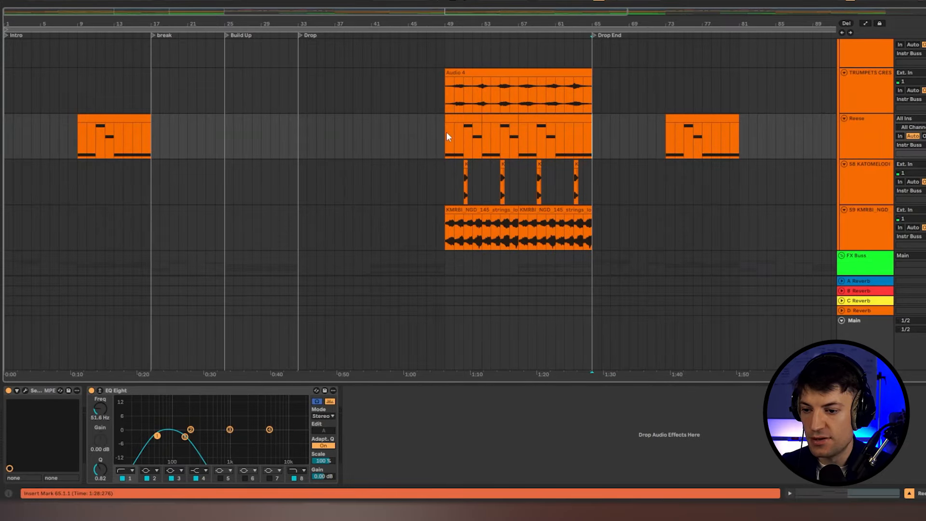
click(447, 100)
scroll(424, 208, down, 1)
scroll(437, 208, up, 10)
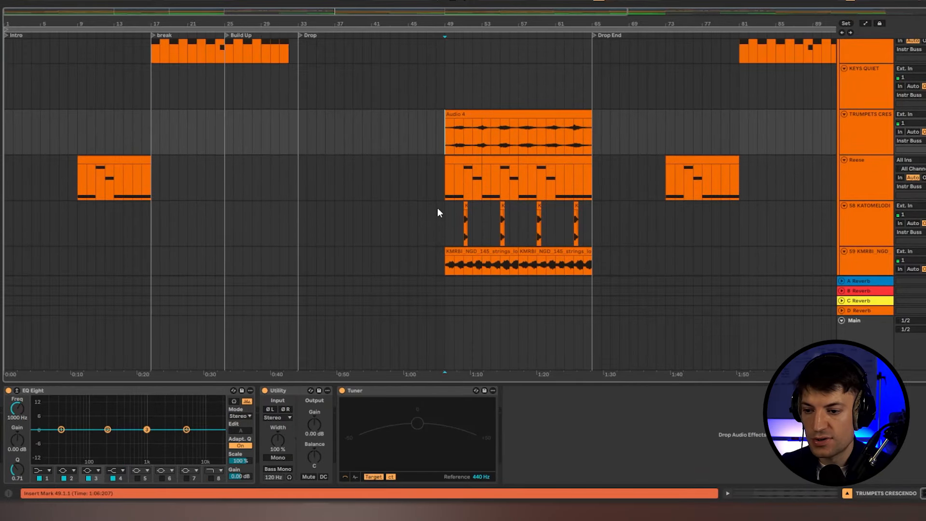
scroll(487, 144, down, 10)
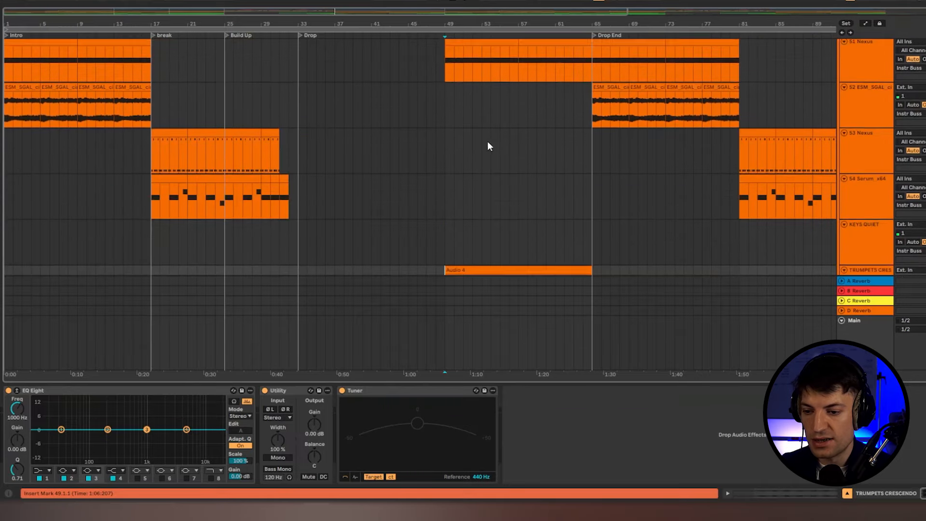
Select the first KMRBI strings loop from 49.1.1 to 57.1.1 and play the strings from its start.
click(444, 100)
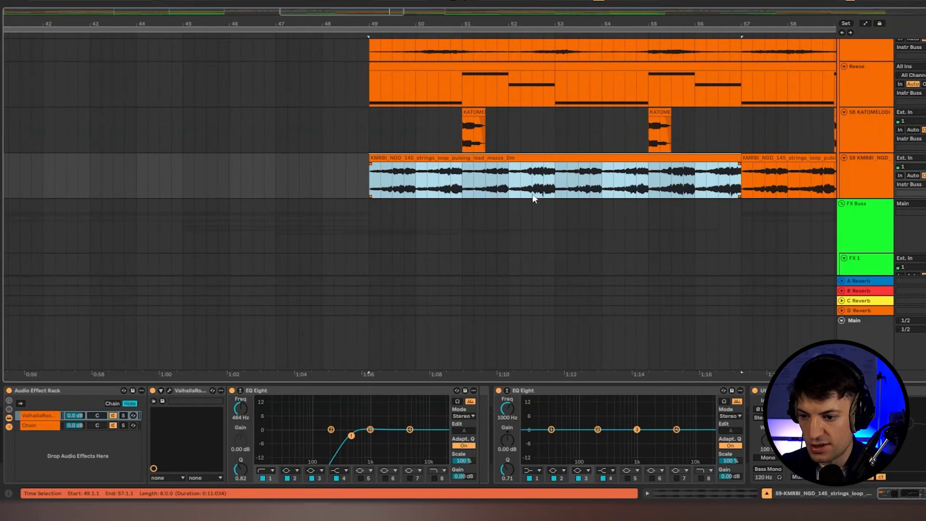
click(370, 179)
key(space)
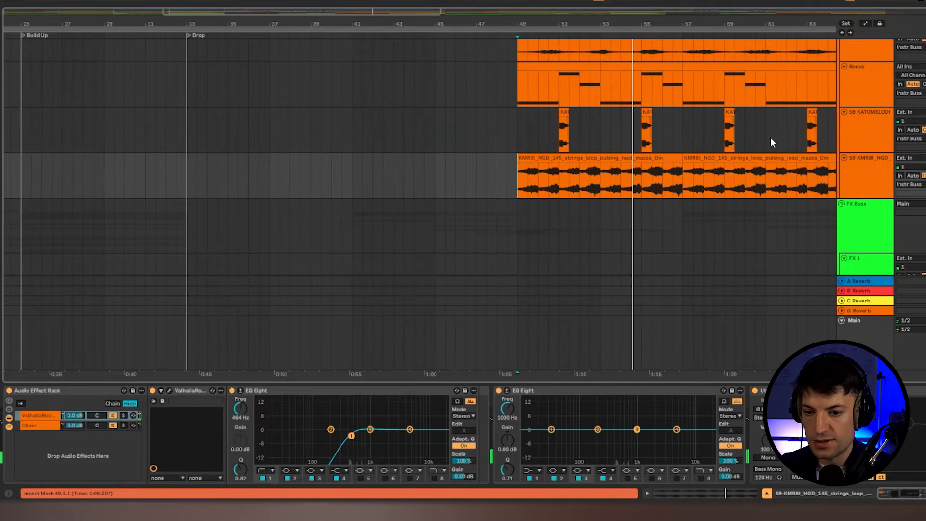
scroll(771, 137, down, 2)
scroll(490, 143, up, 2)
scroll(552, 138, up, 3)
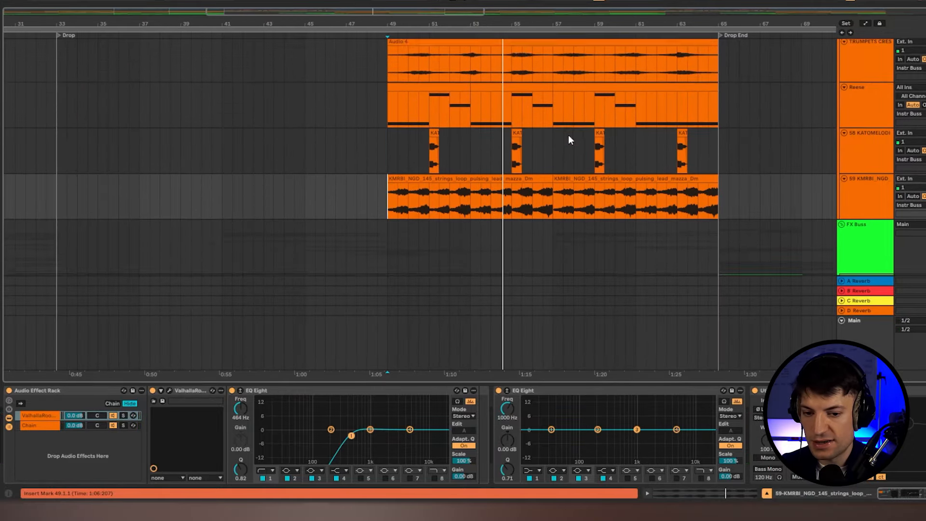
Play the TRUMPETS CRESCENDO clip from 49.1.1.
click(391, 114)
scroll(380, 109, up, 1)
click(568, 95)
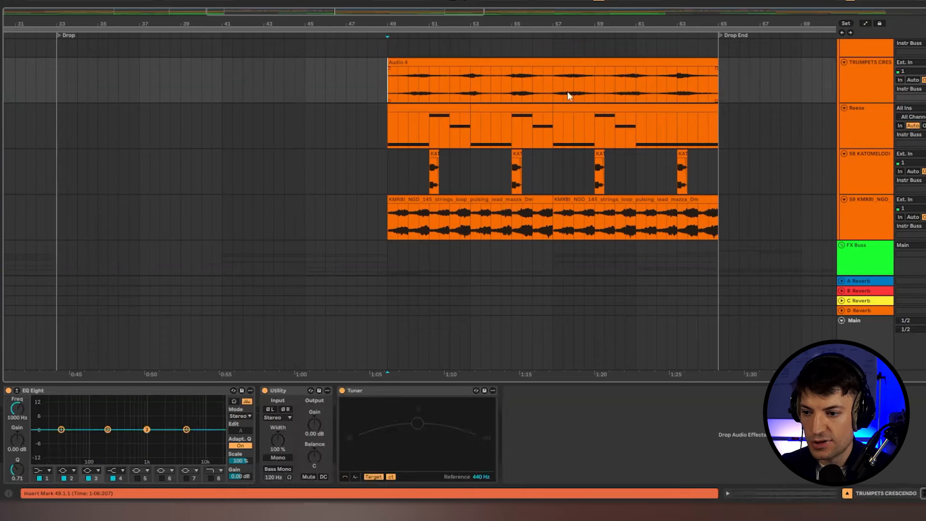
key(space)
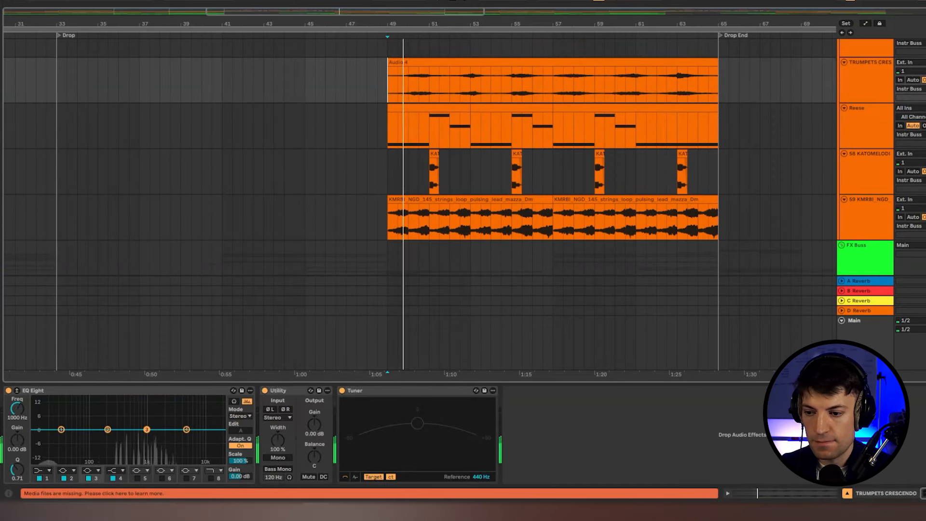
Audition the short 58 KATOMELODI bass hits from just before bars 51 and 55.
key(Down)
key(Down)
key(space)
key(space)
click(433, 176)
key(space)
key(space)
click(501, 176)
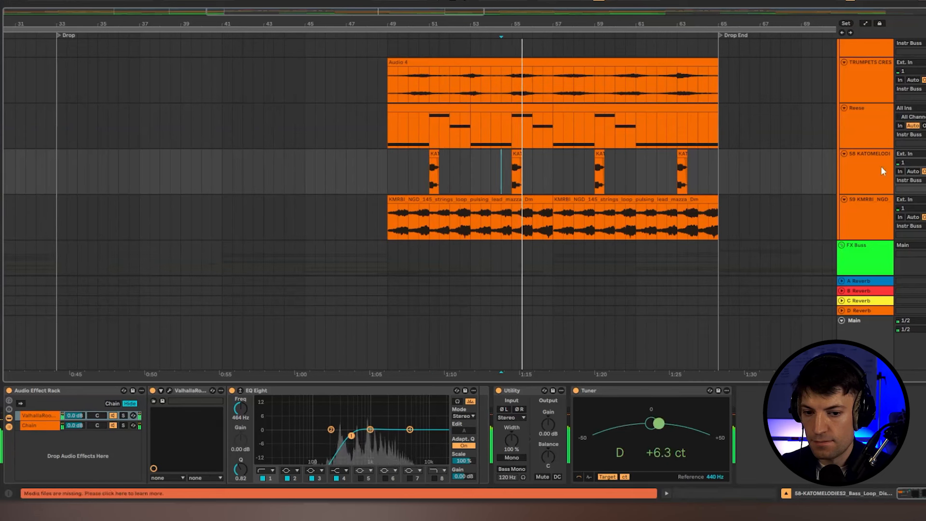
Play the trumpets, Reese, bass hits and strings together from 49.1.1 with the Instr Buss effects shown.
scroll(500, 168, up, 1)
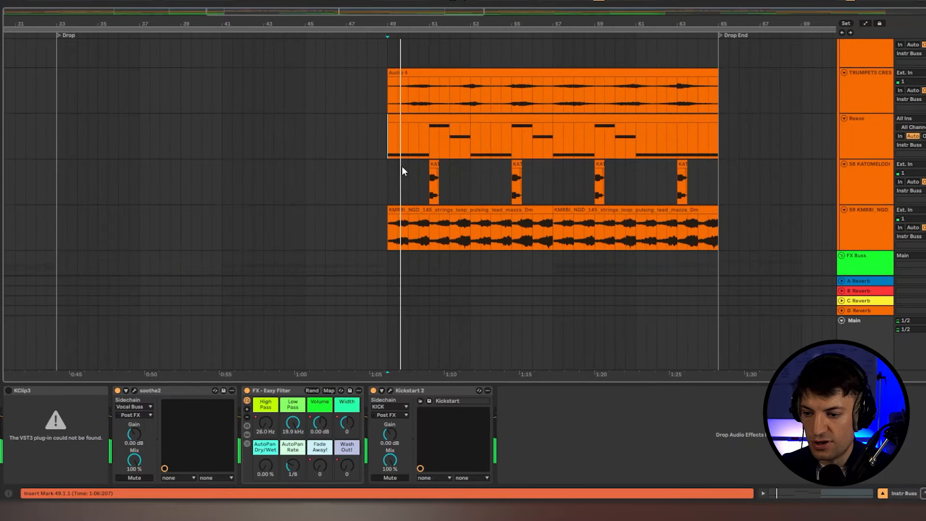
scroll(401, 166, down, 5)
scroll(488, 152, up, 4)
key(space)
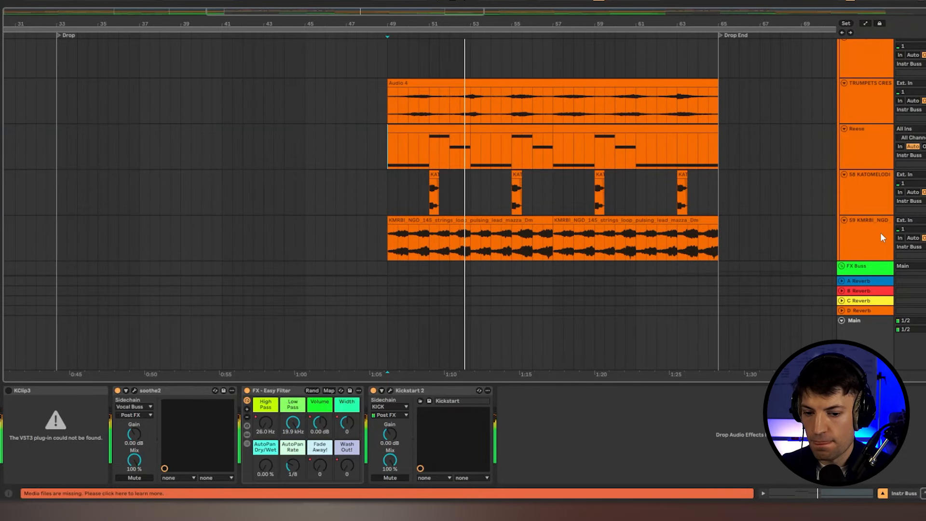
Place the insert mark at 49.1.1 on the instrument layers and show the wider arrangement from the intro past Drop End.
click(393, 178)
scroll(684, 220, up, 2)
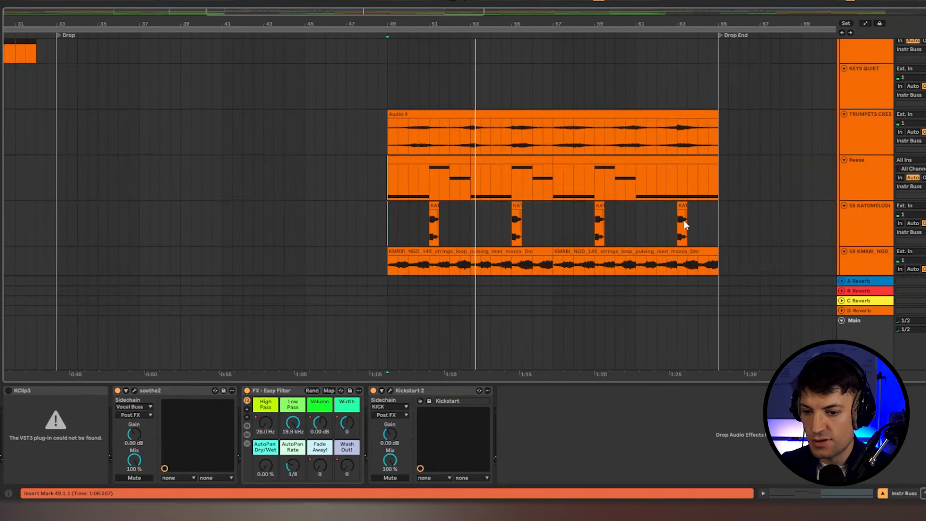
scroll(738, 152, down, 2)
key(h)
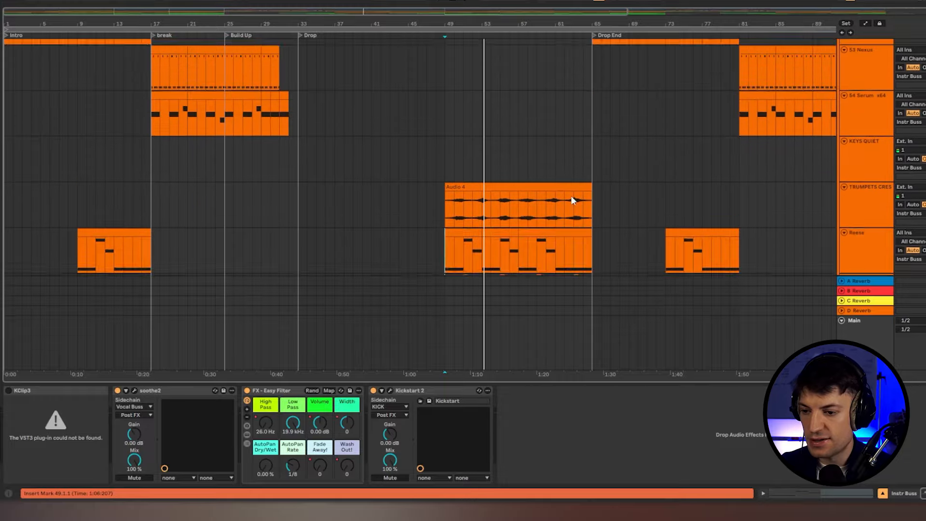